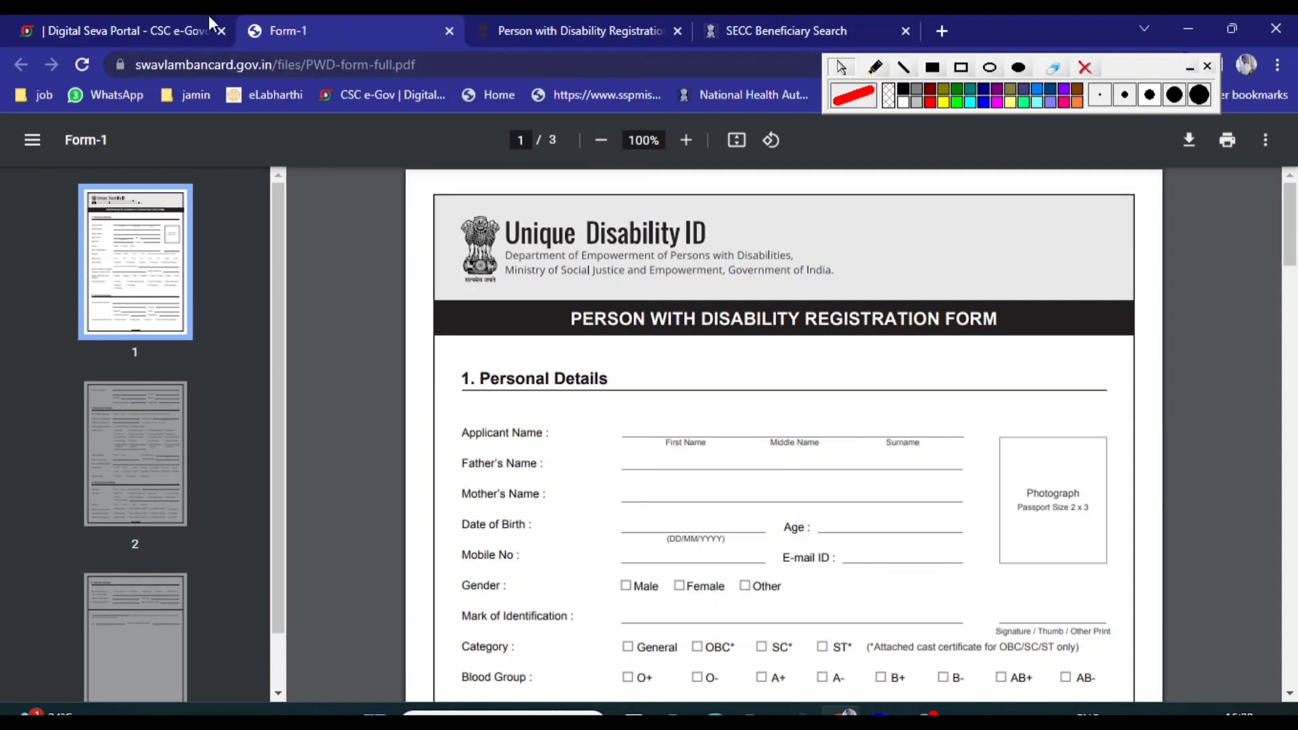
Switch to the Digital Seva Portal search results, outline the Application Form For Card Print service in red, and highlight its title.
{"action": "left_click", "coordinate": [115, 24]}
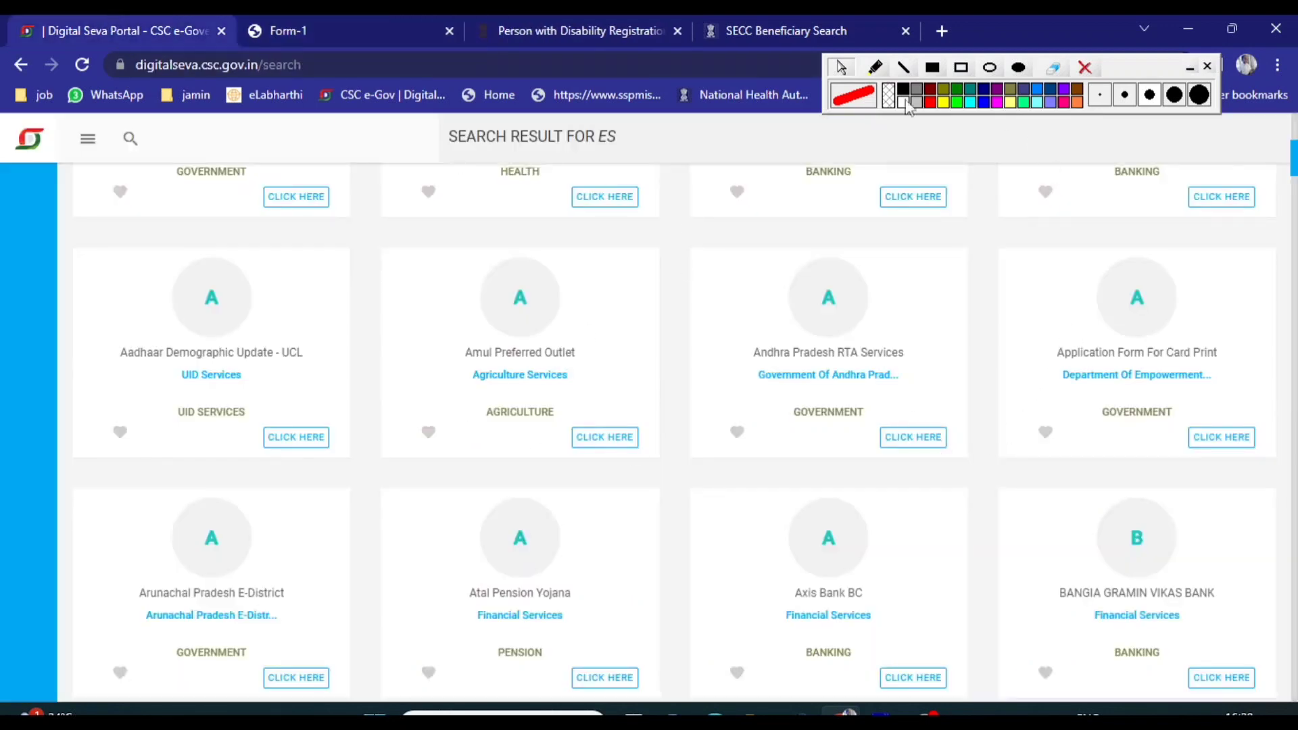
{"action": "left_click", "coordinate": [963, 68]}
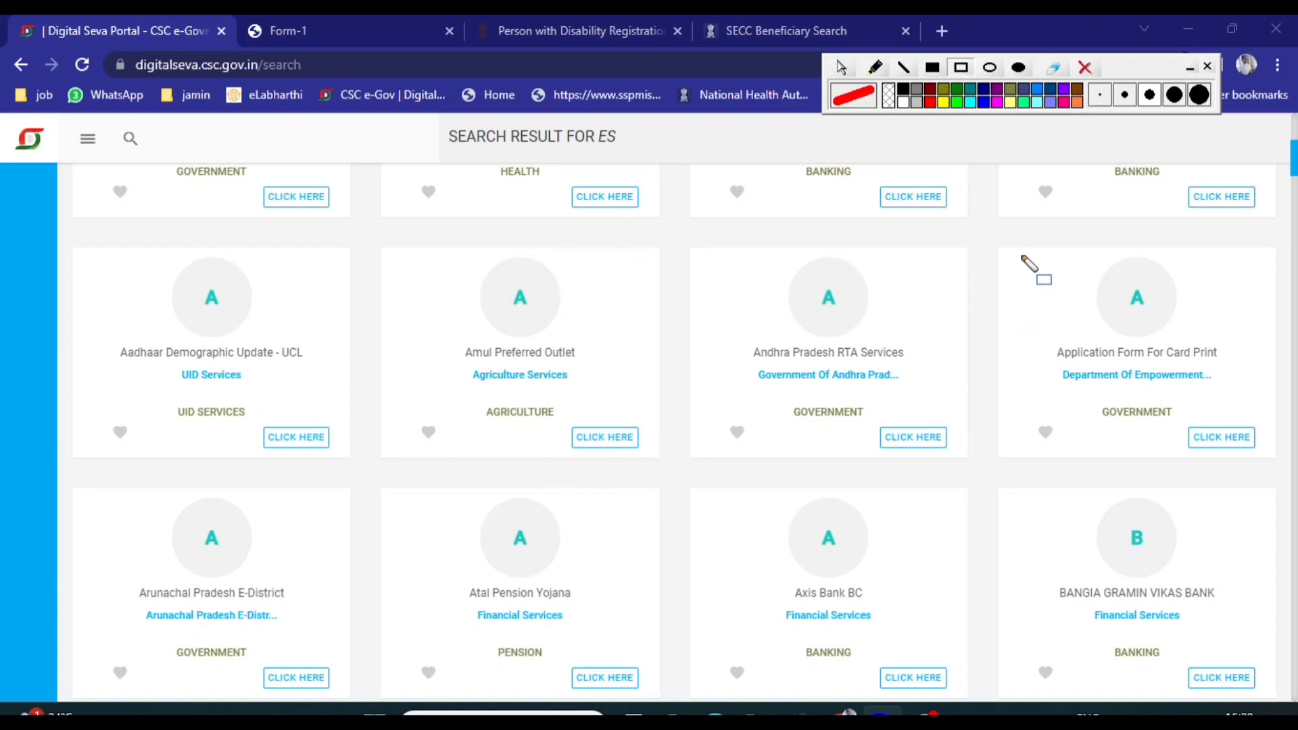
{"action": "mouse_move", "coordinate": [989, 228]}
{"action": "left_mouse_down"}
{"action": "mouse_move", "coordinate": [996, 312]}
{"action": "mouse_move", "coordinate": [1276, 478]}
{"action": "left_mouse_up"}
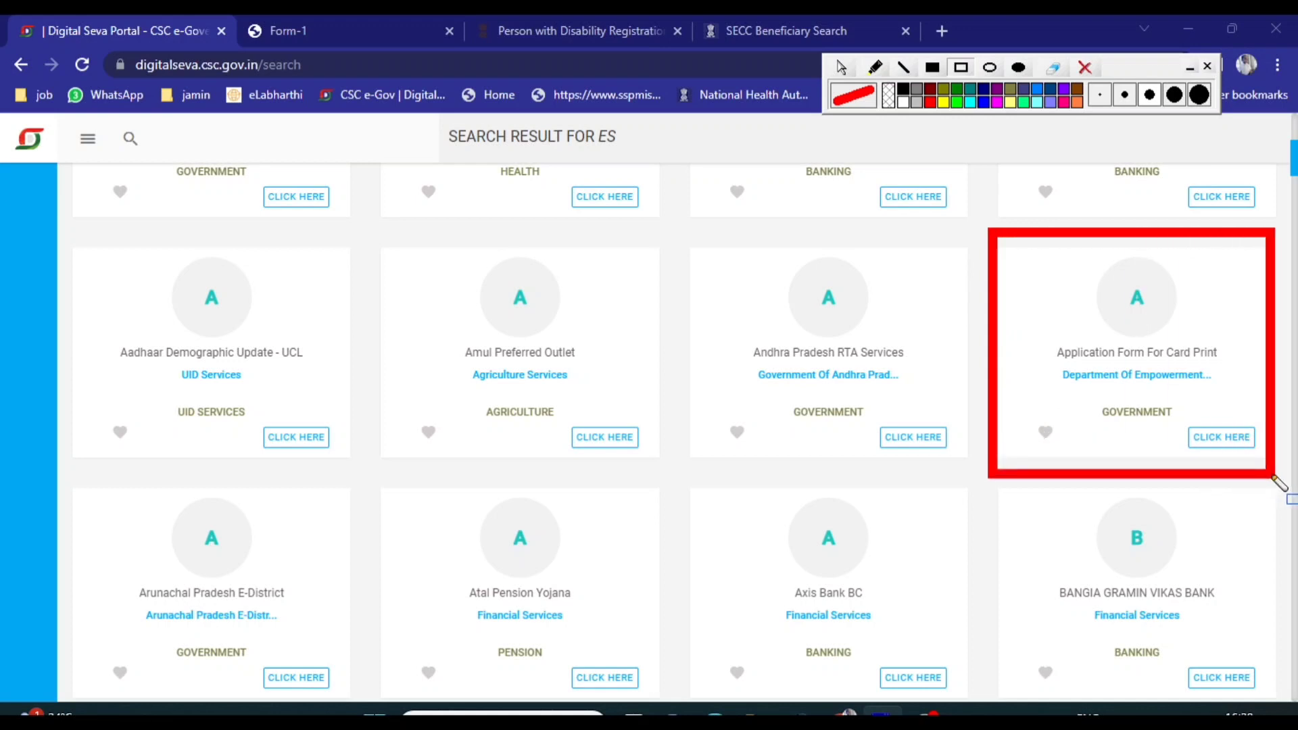
{"action": "left_click", "coordinate": [843, 69]}
{"action": "left_click_drag", "start_coordinate": [1050, 355], "coordinate": [1202, 360]}
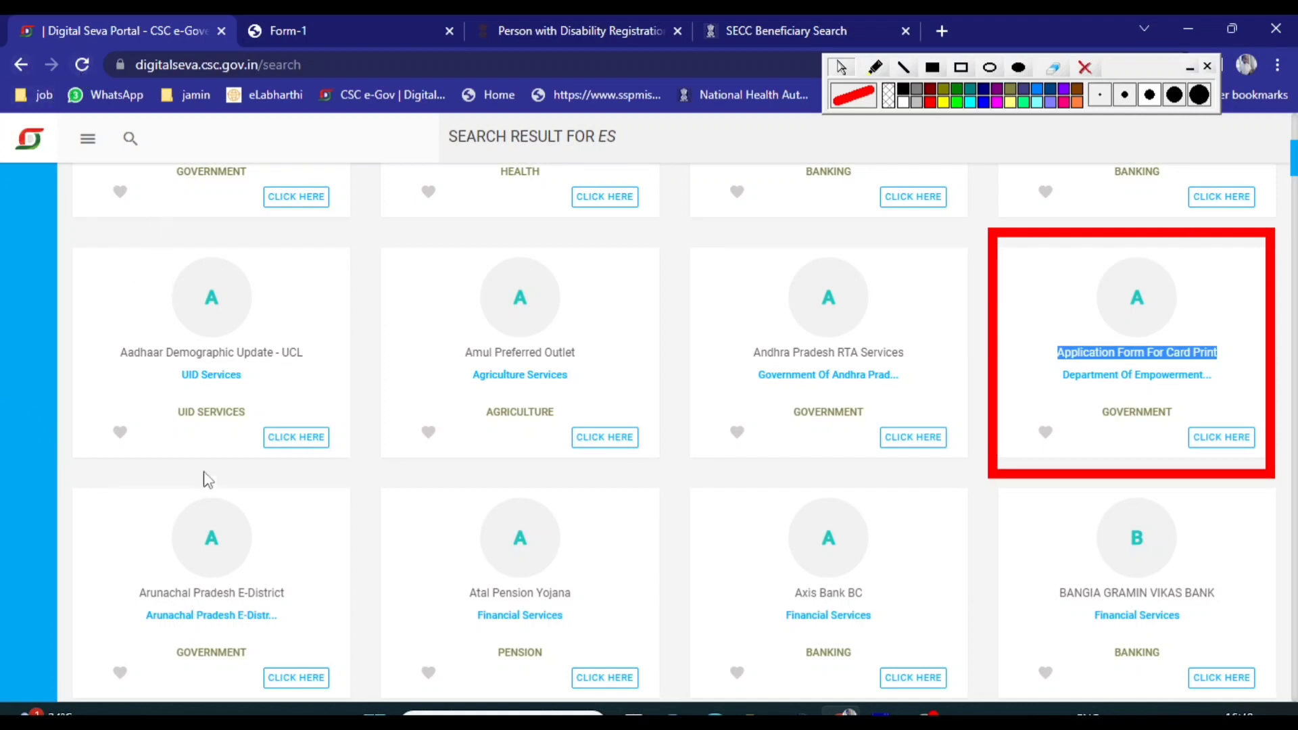
Reposition the annotation toolbar and clear the red outline from the Application Form For Card Print service.
{"action": "left_click", "coordinate": [88, 139]}
{"action": "left_click", "coordinate": [255, 140]}
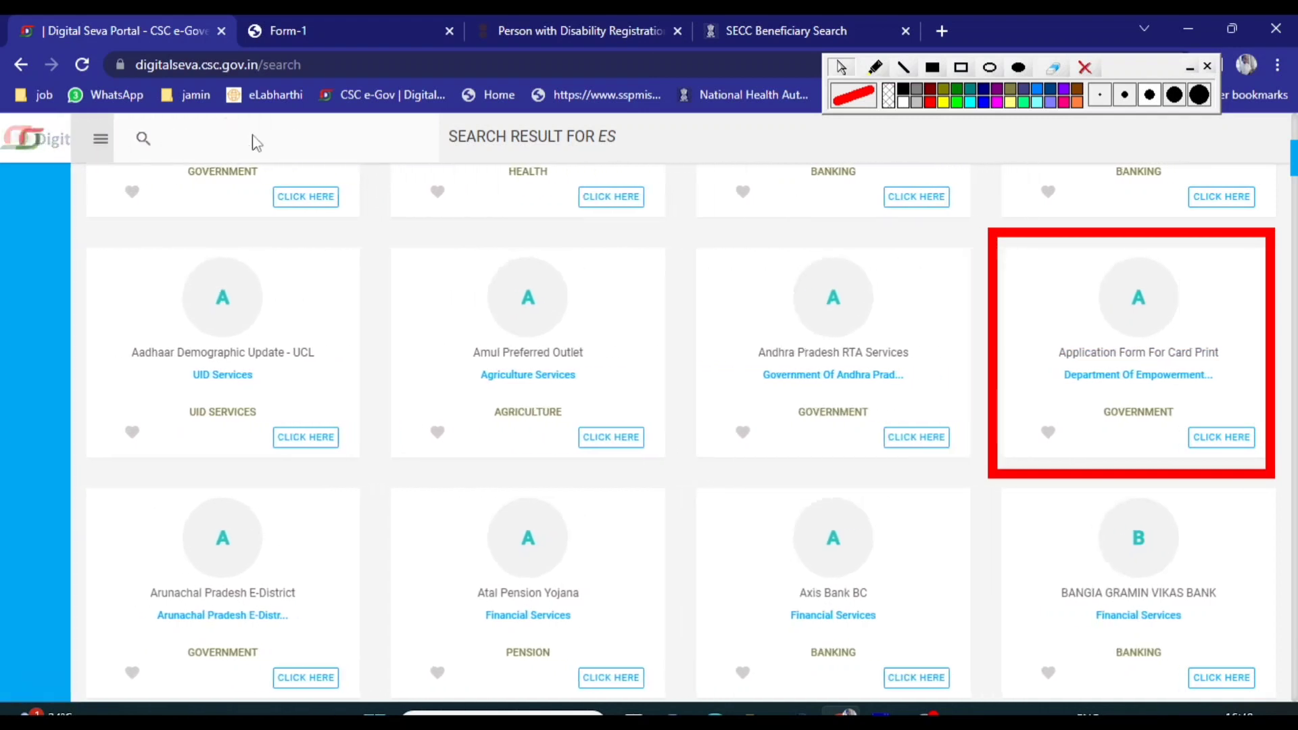
{"action": "mouse_move", "coordinate": [1157, 68]}
{"action": "left_mouse_down"}
{"action": "mouse_move", "coordinate": [1224, 63]}
{"action": "mouse_move", "coordinate": [1217, 52]}
{"action": "mouse_move", "coordinate": [1150, 88]}
{"action": "mouse_move", "coordinate": [1134, 66]}
{"action": "left_mouse_up"}
{"action": "left_click", "coordinate": [1111, 64]}
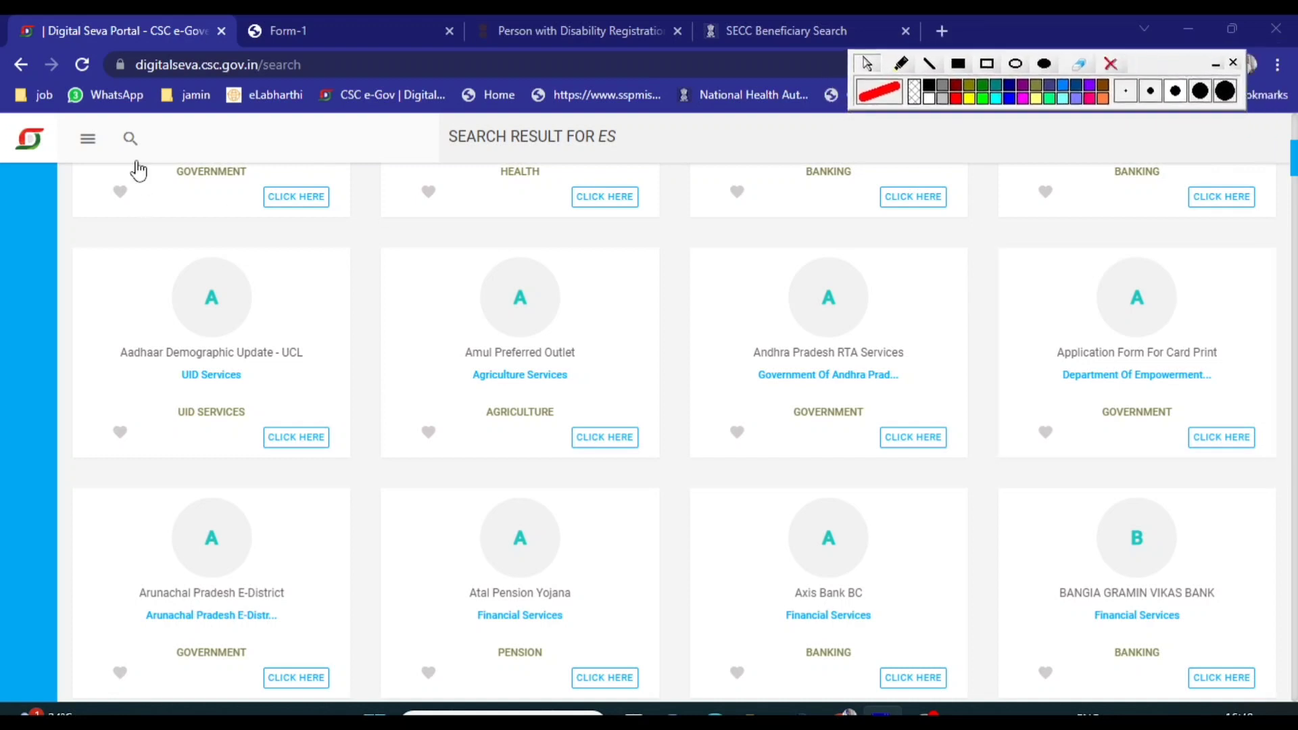
Return to the Digital Seva Portal dashboard and search the services for "card".
{"action": "scroll", "coordinate": [160, 274], "scroll_direction": "up", "scroll_amount": 8}
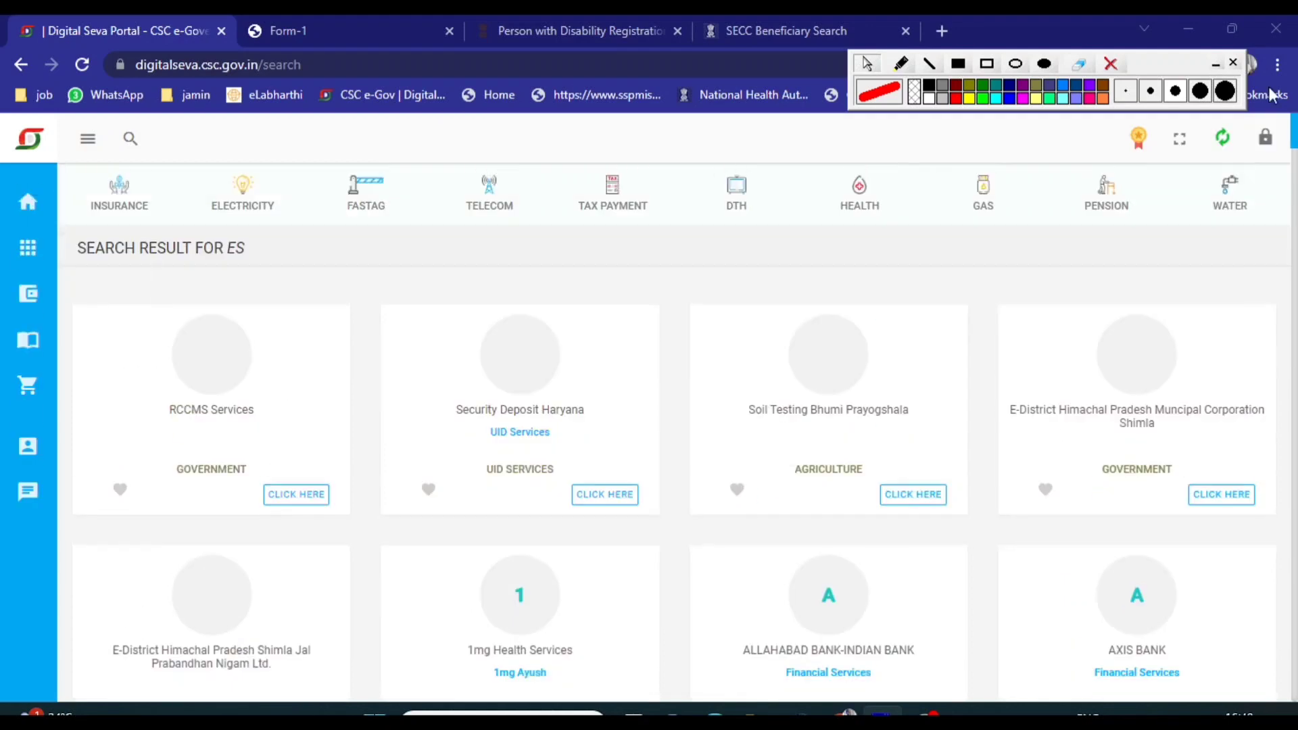
{"action": "left_click", "coordinate": [1225, 137]}
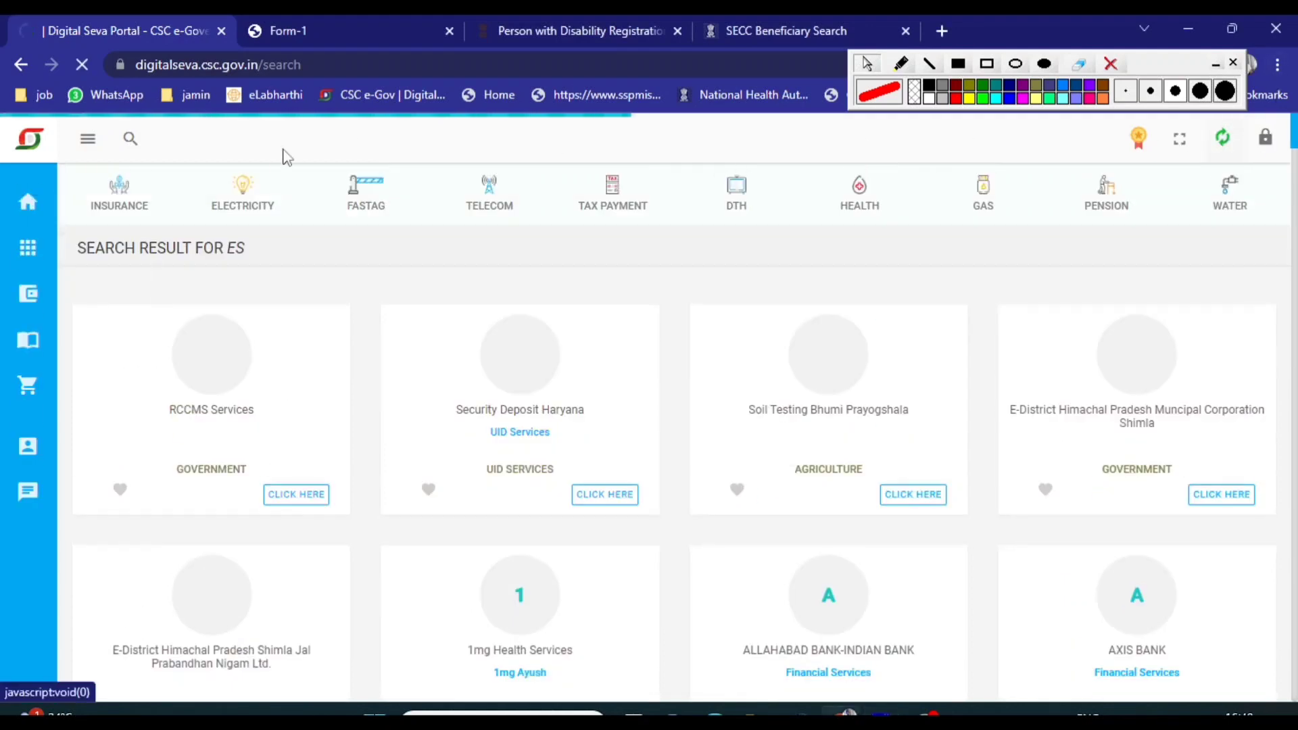
{"action": "left_click", "coordinate": [34, 202]}
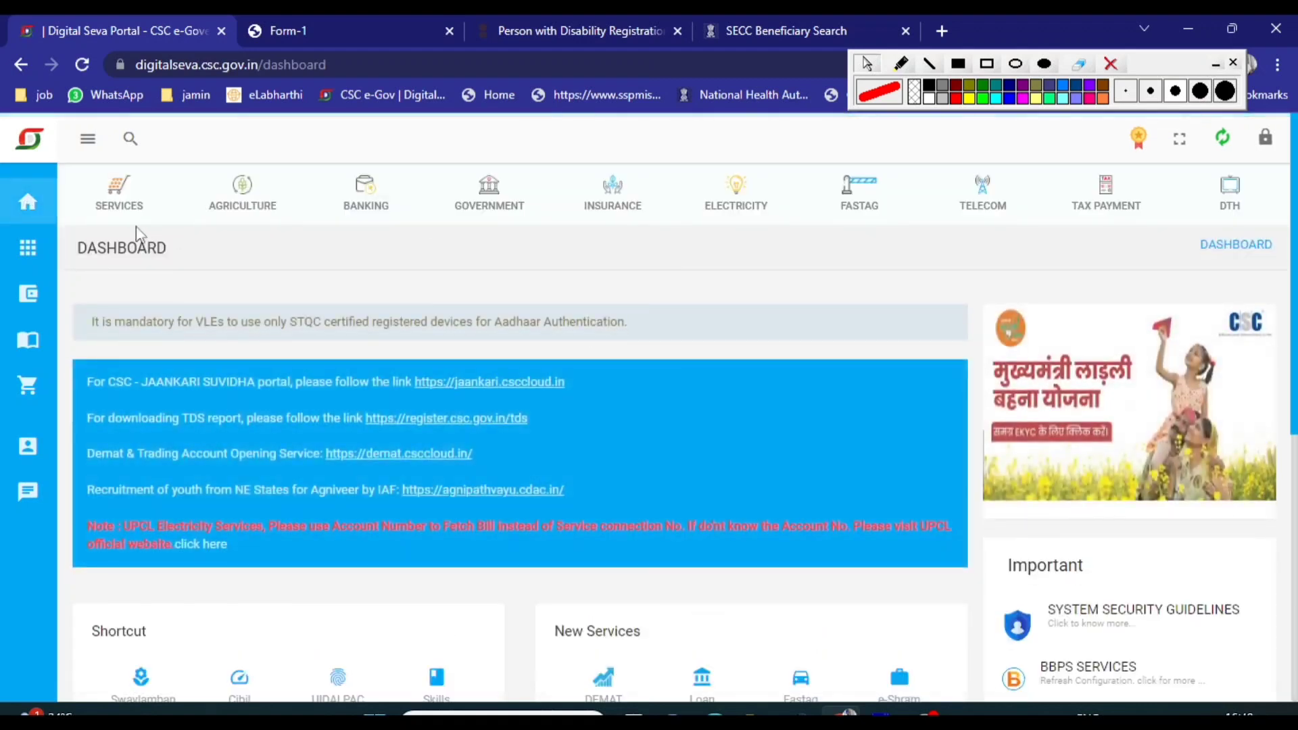
{"action": "left_click", "coordinate": [131, 139]}
{"action": "type", "text": "card"}
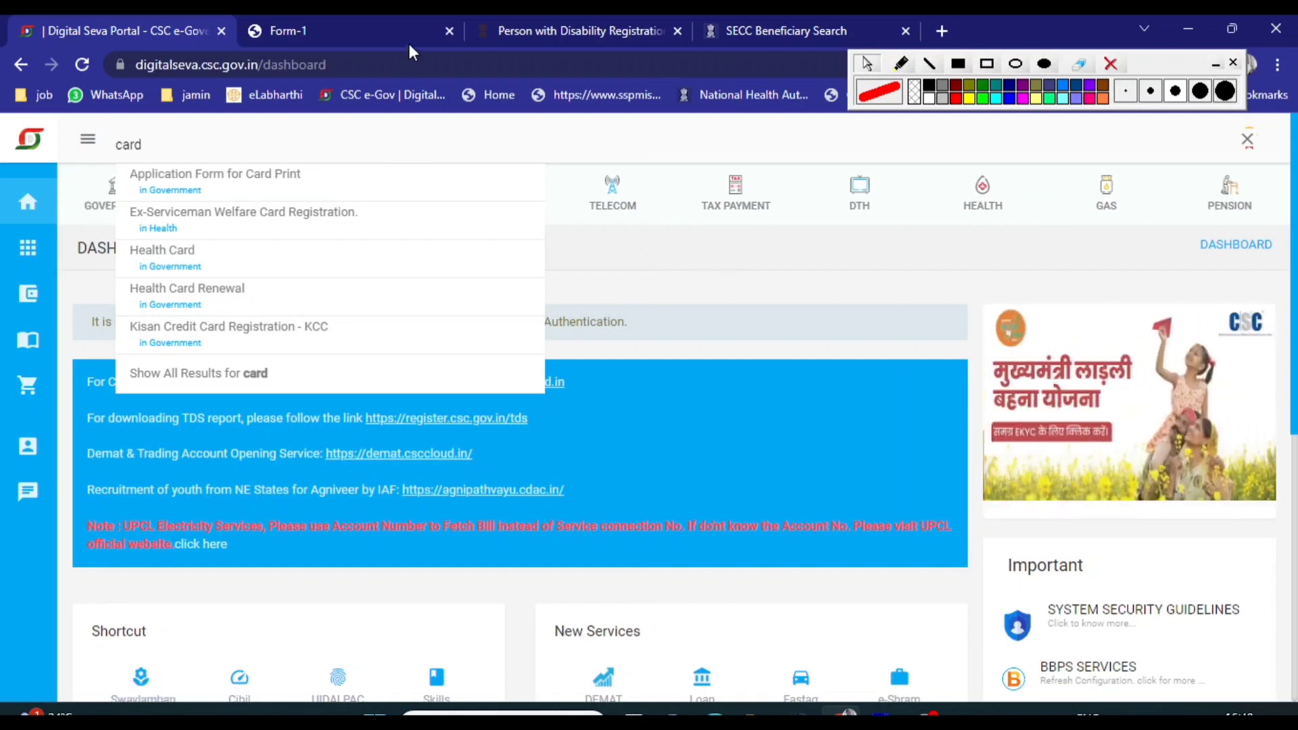
Review the personal details in the Form-1 PDF, and place the Person with Disability Registration page's tab directly before it.
{"action": "left_click", "coordinate": [381, 26]}
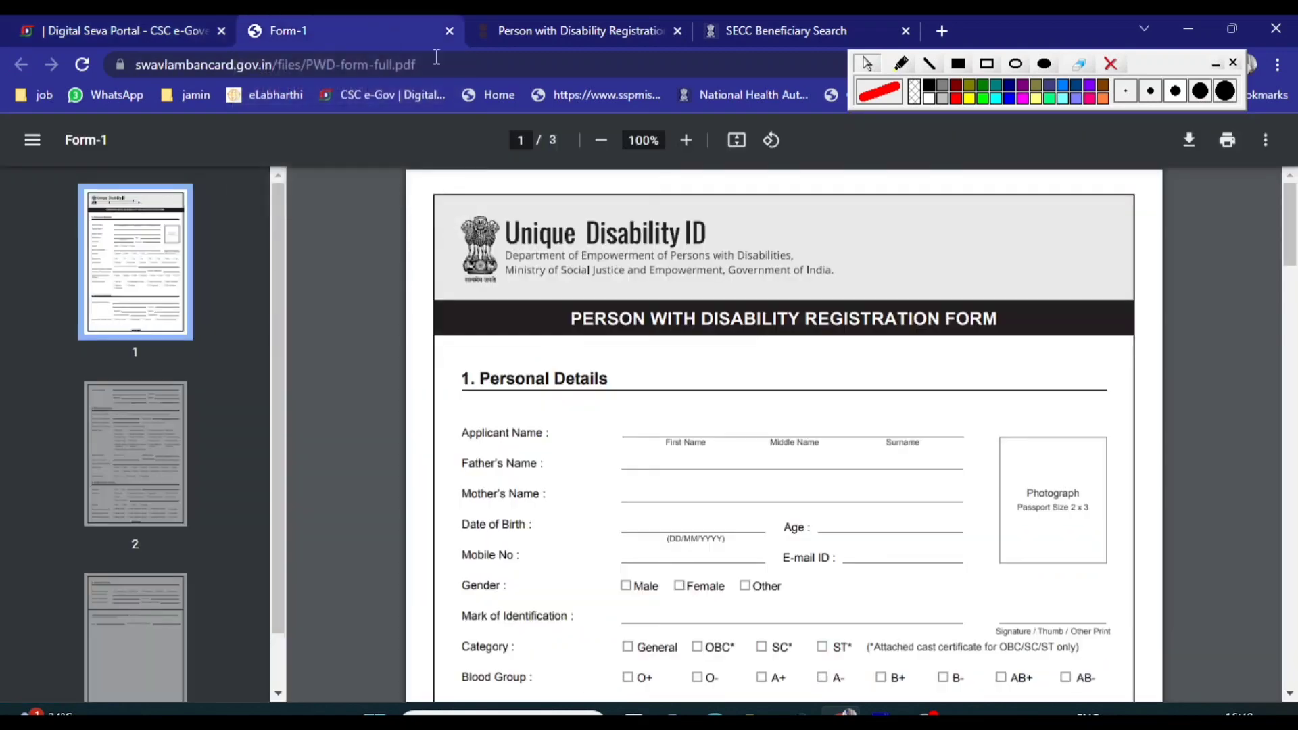
{"action": "scroll", "coordinate": [736, 302], "scroll_direction": "down", "scroll_amount": 3}
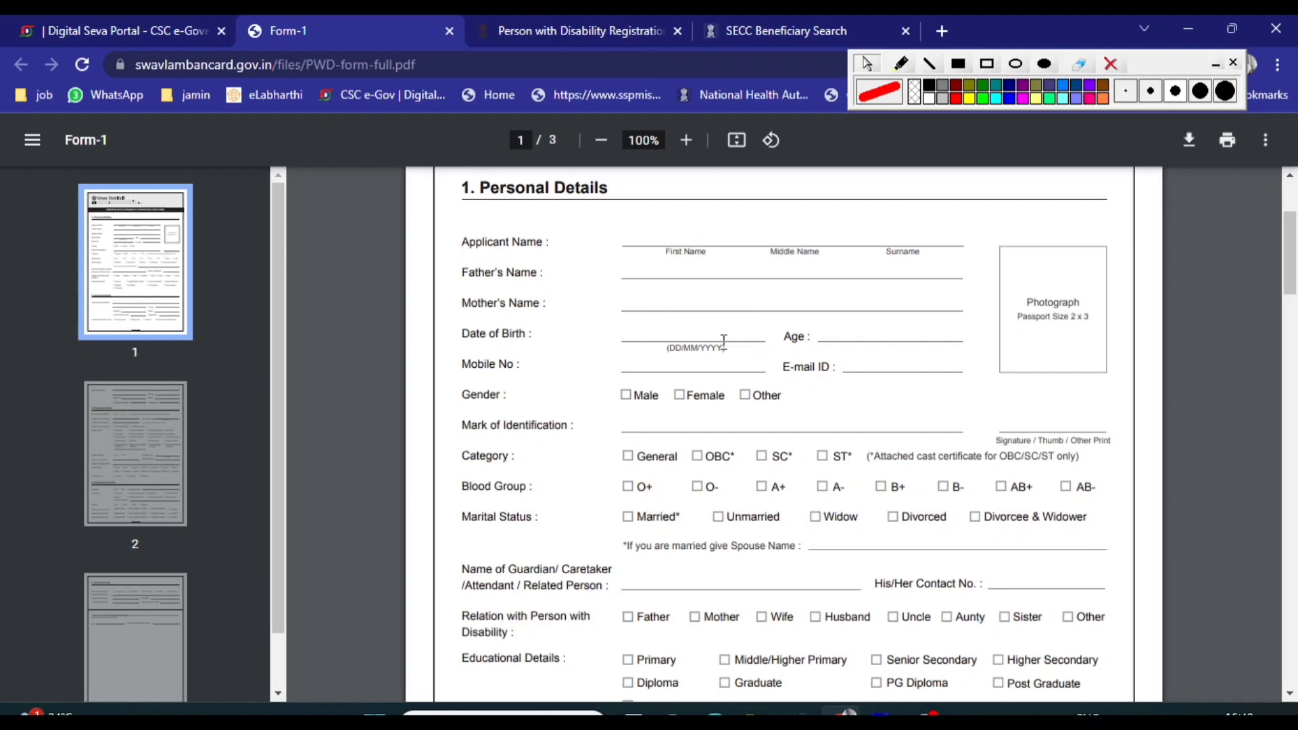
{"action": "left_click", "coordinate": [538, 20]}
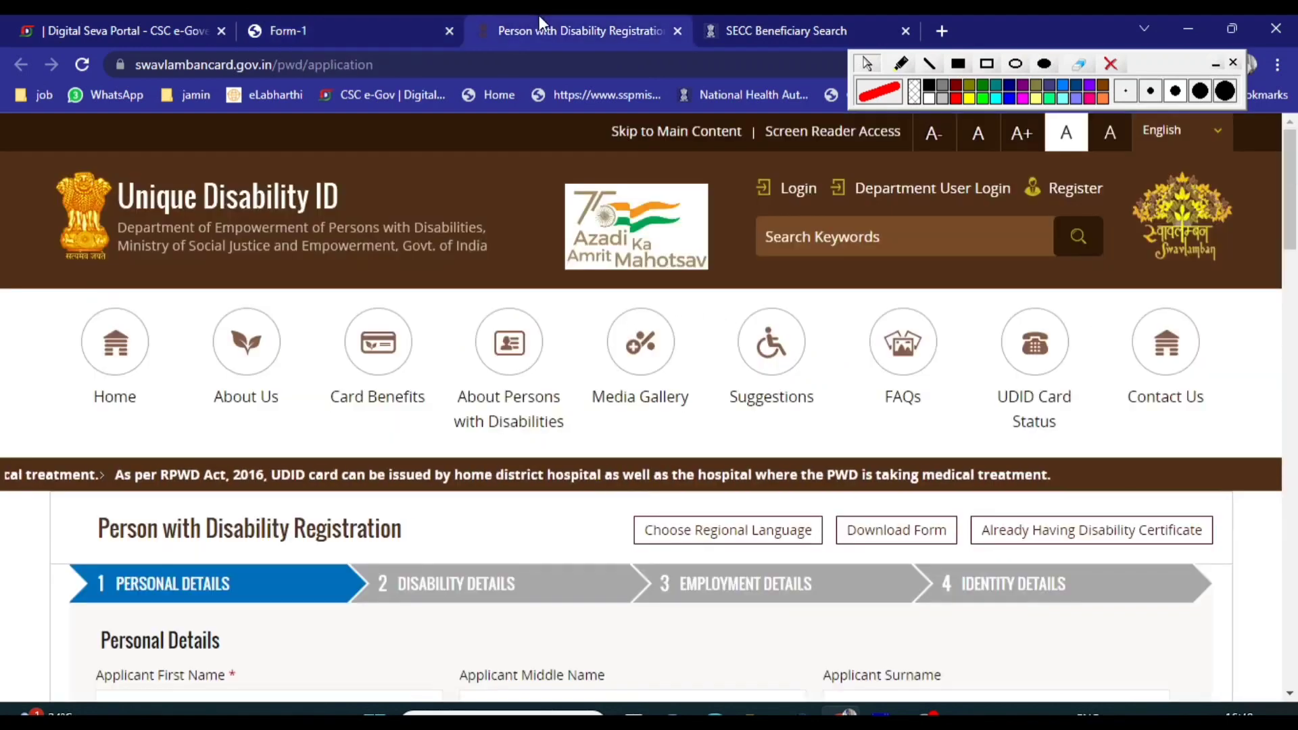
{"action": "left_click_drag", "start_coordinate": [551, 33], "coordinate": [315, 45]}
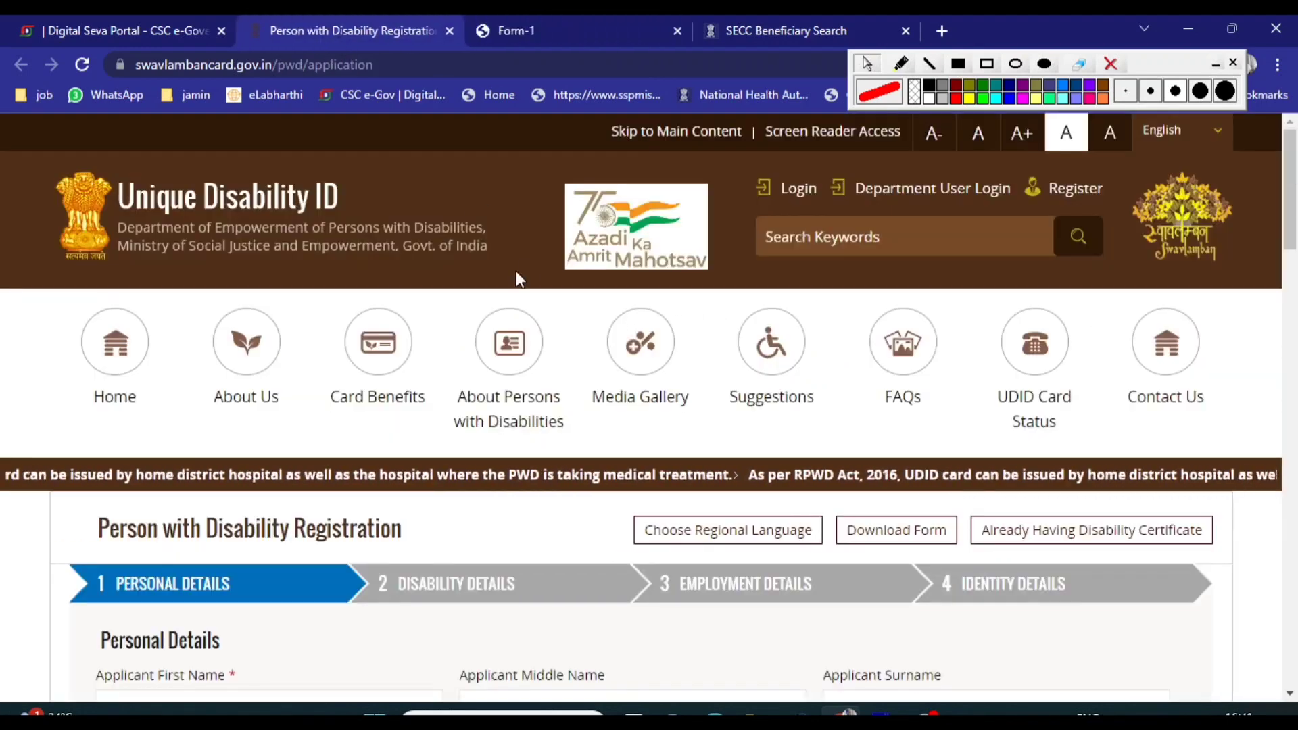
{"action": "scroll", "coordinate": [514, 332], "scroll_direction": "down", "scroll_amount": 1}
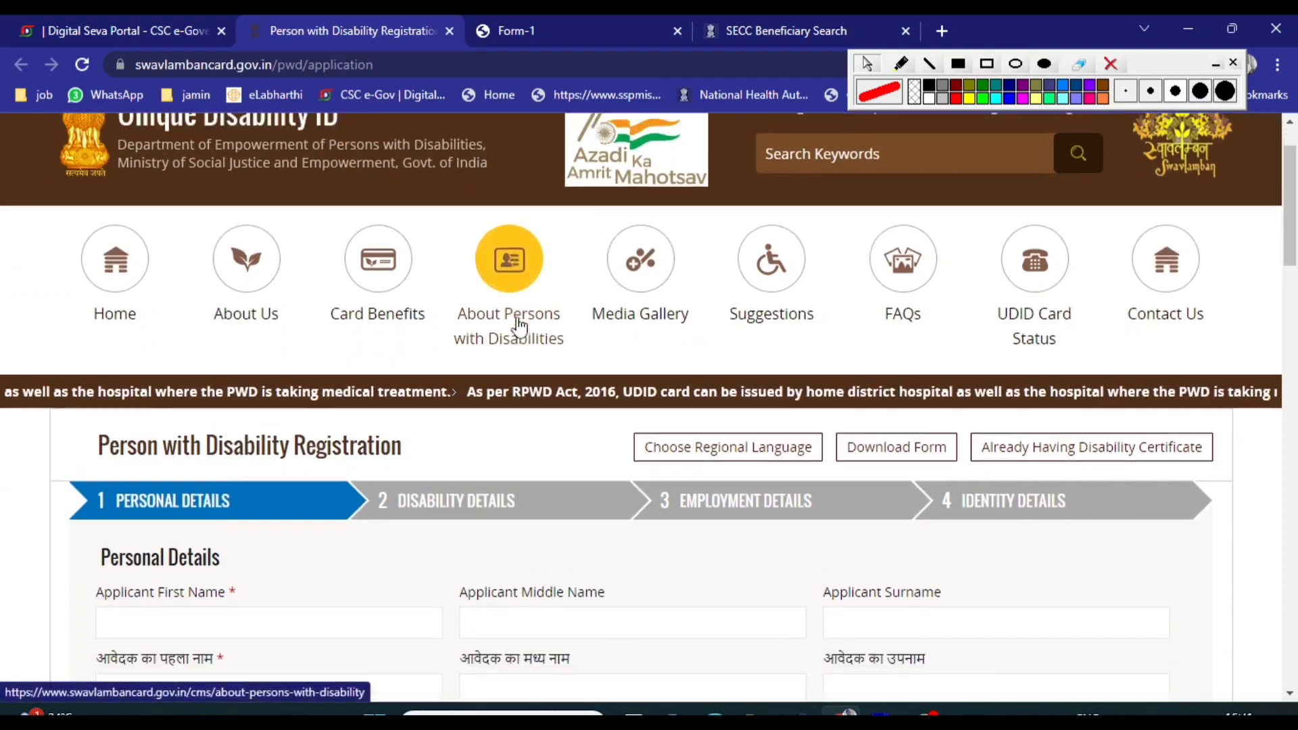
{"action": "scroll", "coordinate": [169, 366], "scroll_direction": "up", "scroll_amount": 1}
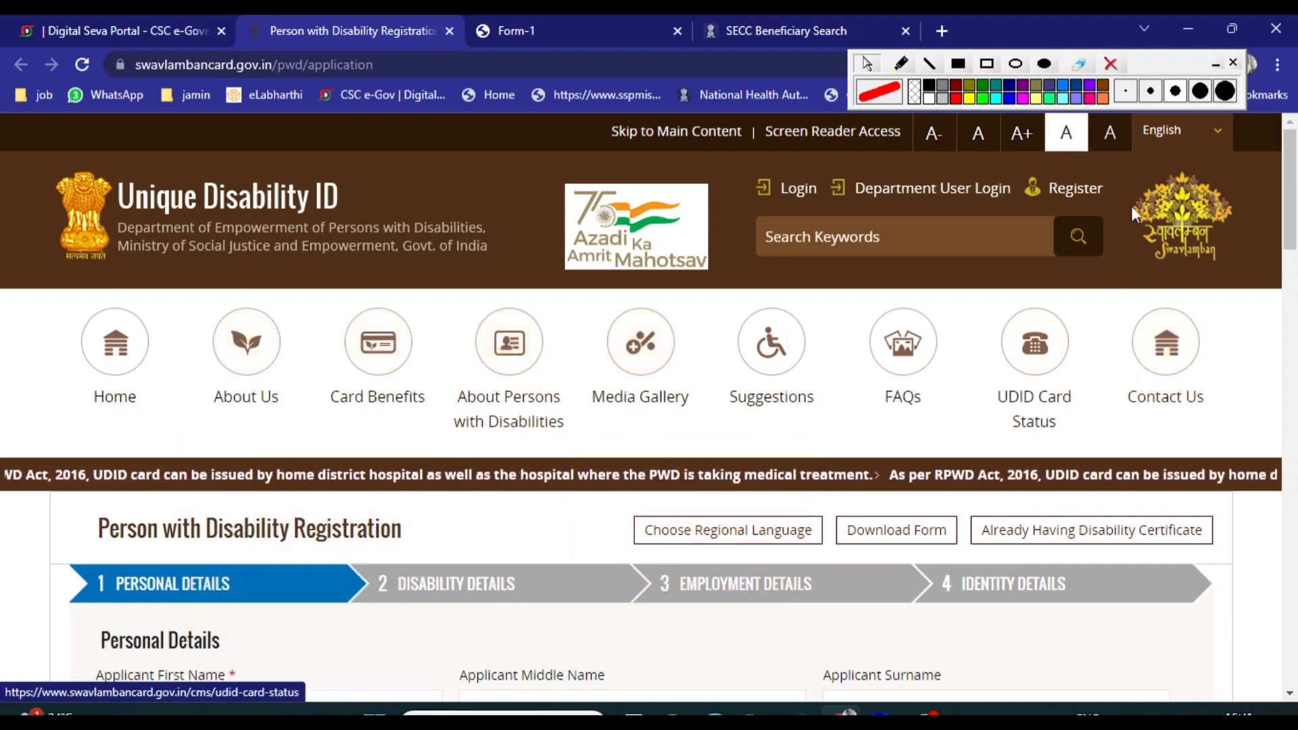
Outline the Unique Disability ID site header with a red rectangle, and clear that annotation.
{"action": "left_click", "coordinate": [987, 63]}
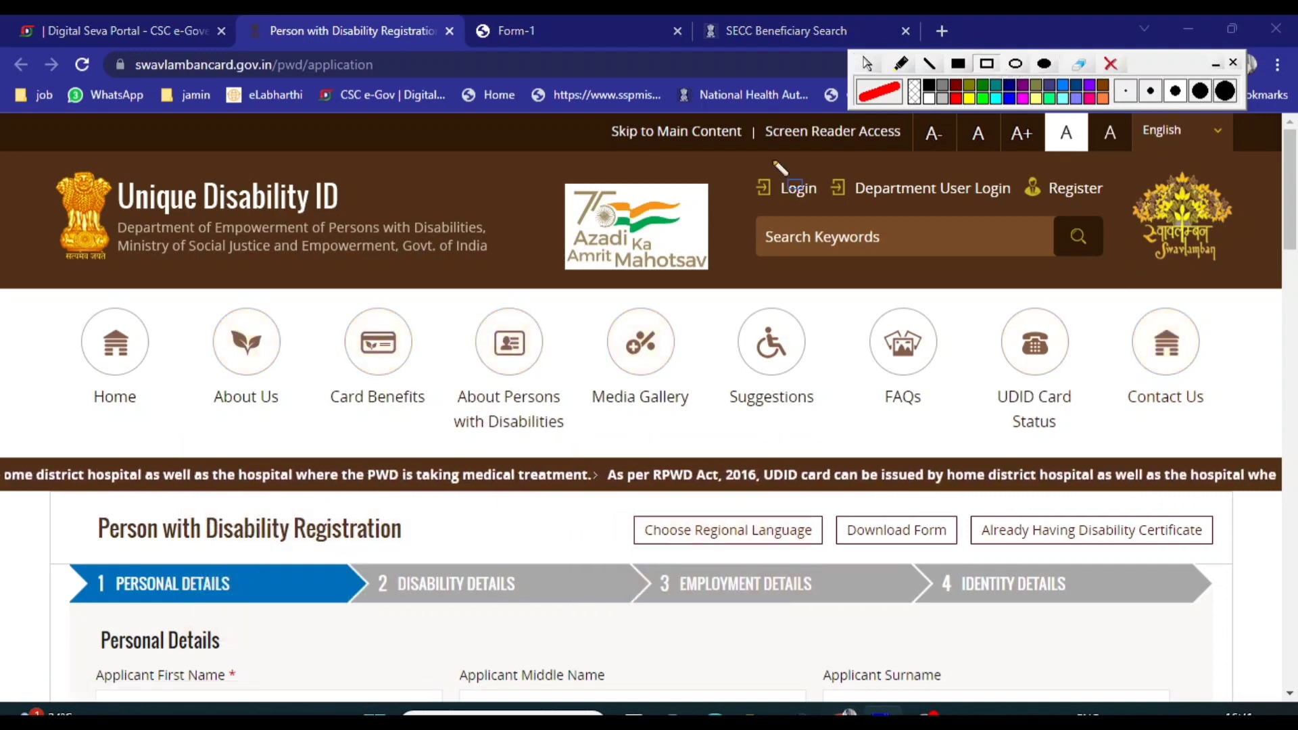
{"action": "mouse_move", "coordinate": [16, 147]}
{"action": "left_mouse_down"}
{"action": "mouse_move", "coordinate": [174, 289]}
{"action": "mouse_move", "coordinate": [515, 292]}
{"action": "left_mouse_up"}
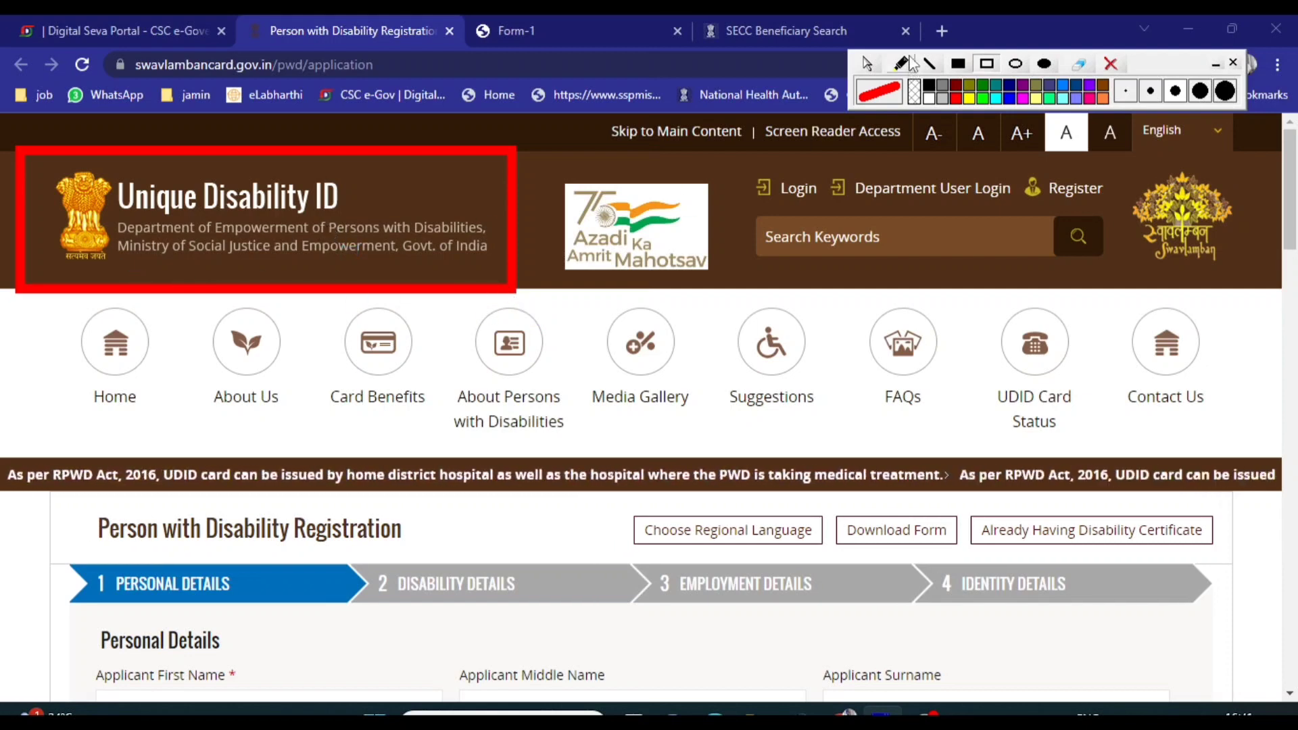
{"action": "left_click", "coordinate": [866, 65]}
{"action": "left_click", "coordinate": [1110, 64]}
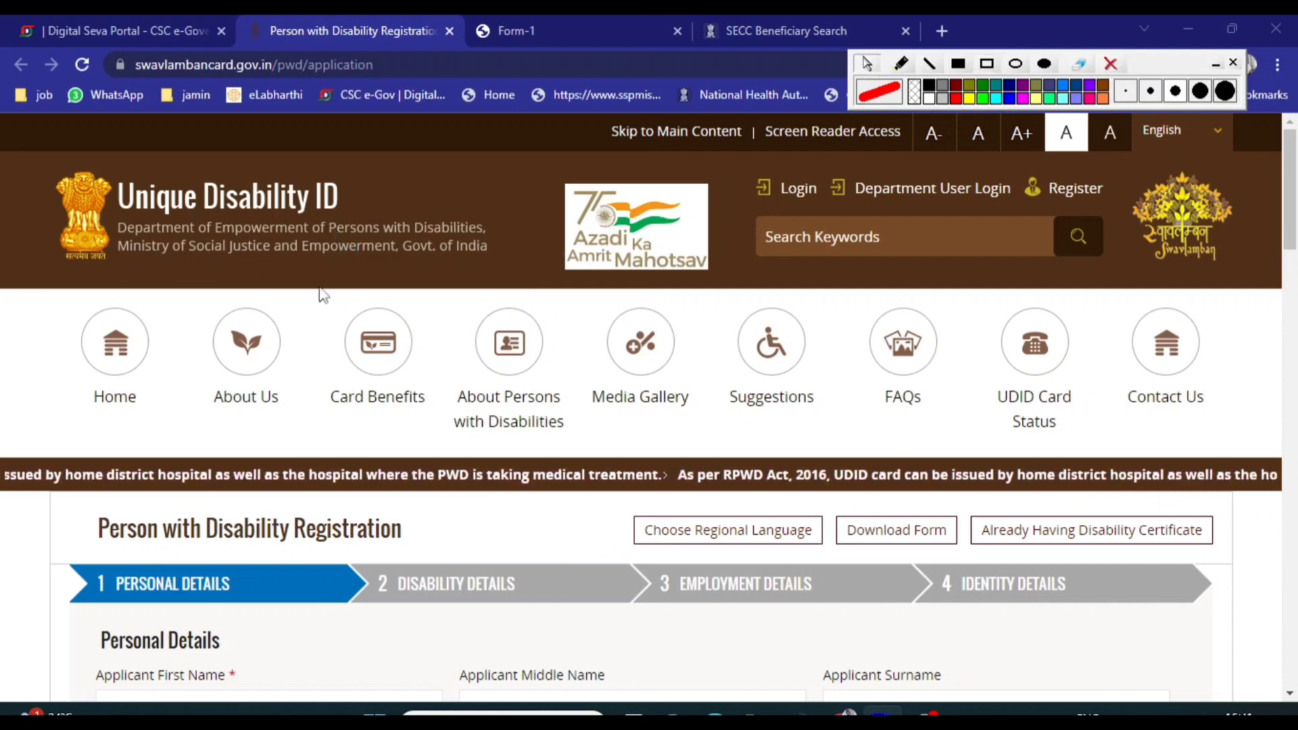
Open the Card Benefits page of the Unique Disability ID site and translate it into Hindi.
{"action": "left_click", "coordinate": [374, 406]}
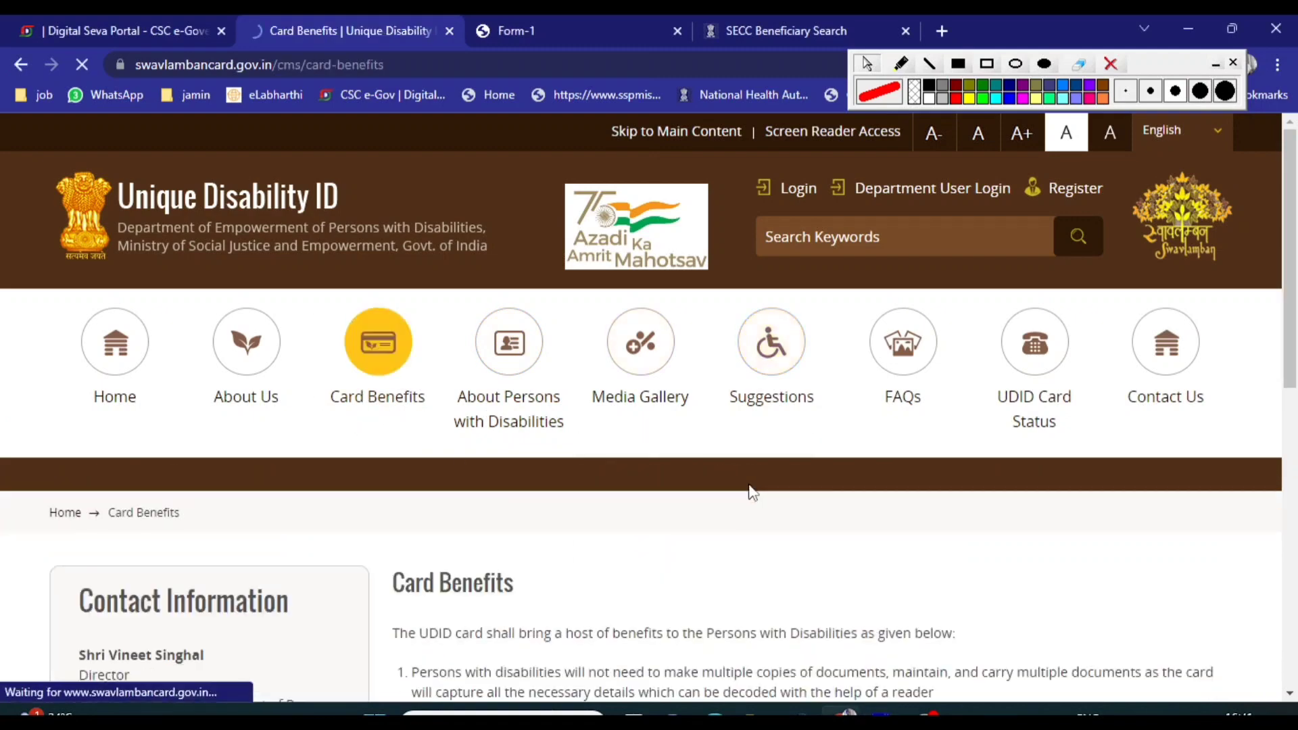
{"action": "scroll", "coordinate": [753, 492], "scroll_direction": "down", "scroll_amount": 5}
{"action": "right_click", "coordinate": [715, 452]}
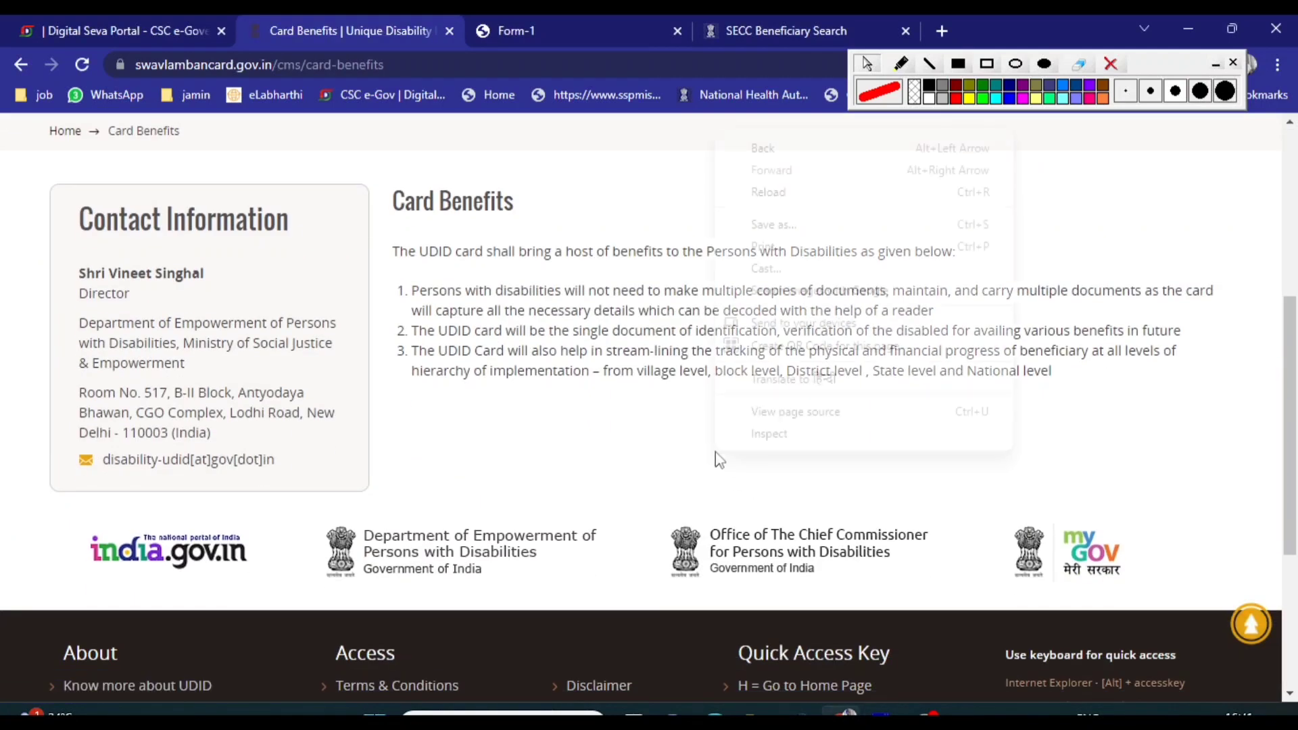
{"action": "left_click", "coordinate": [796, 381]}
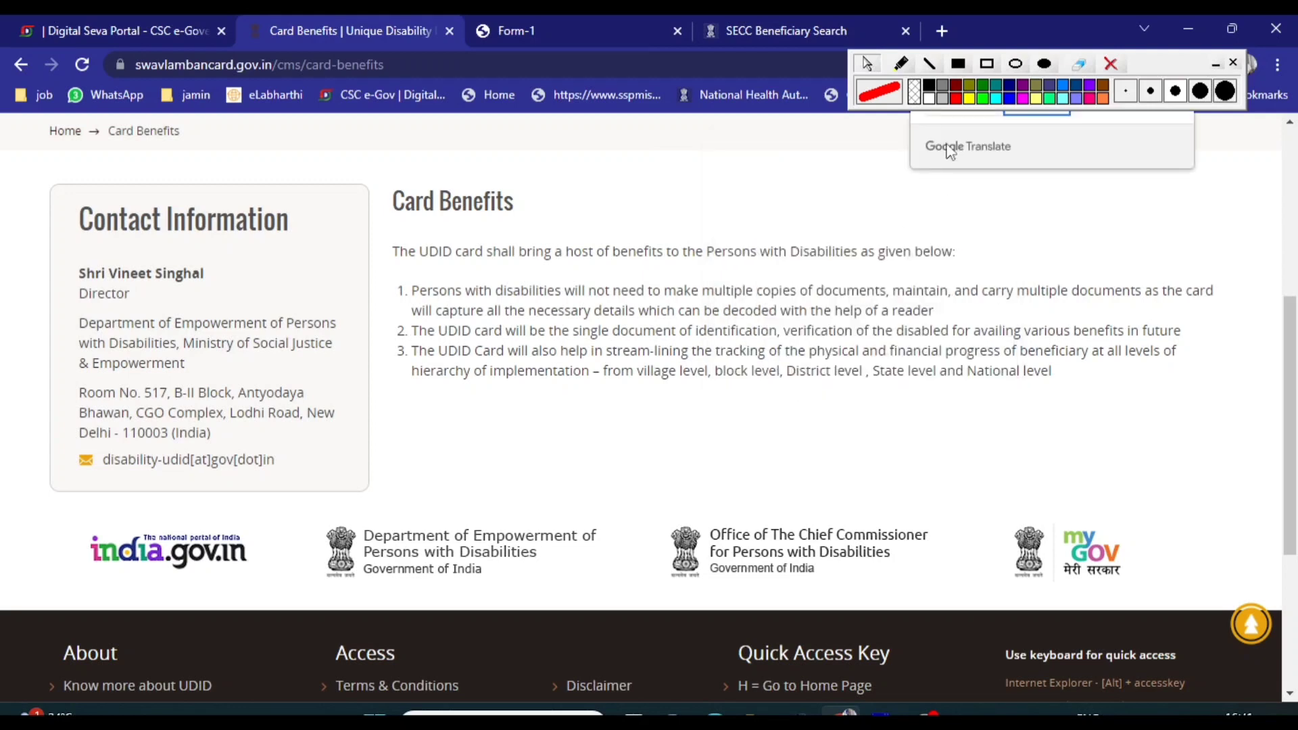
{"action": "left_click", "coordinate": [1012, 117]}
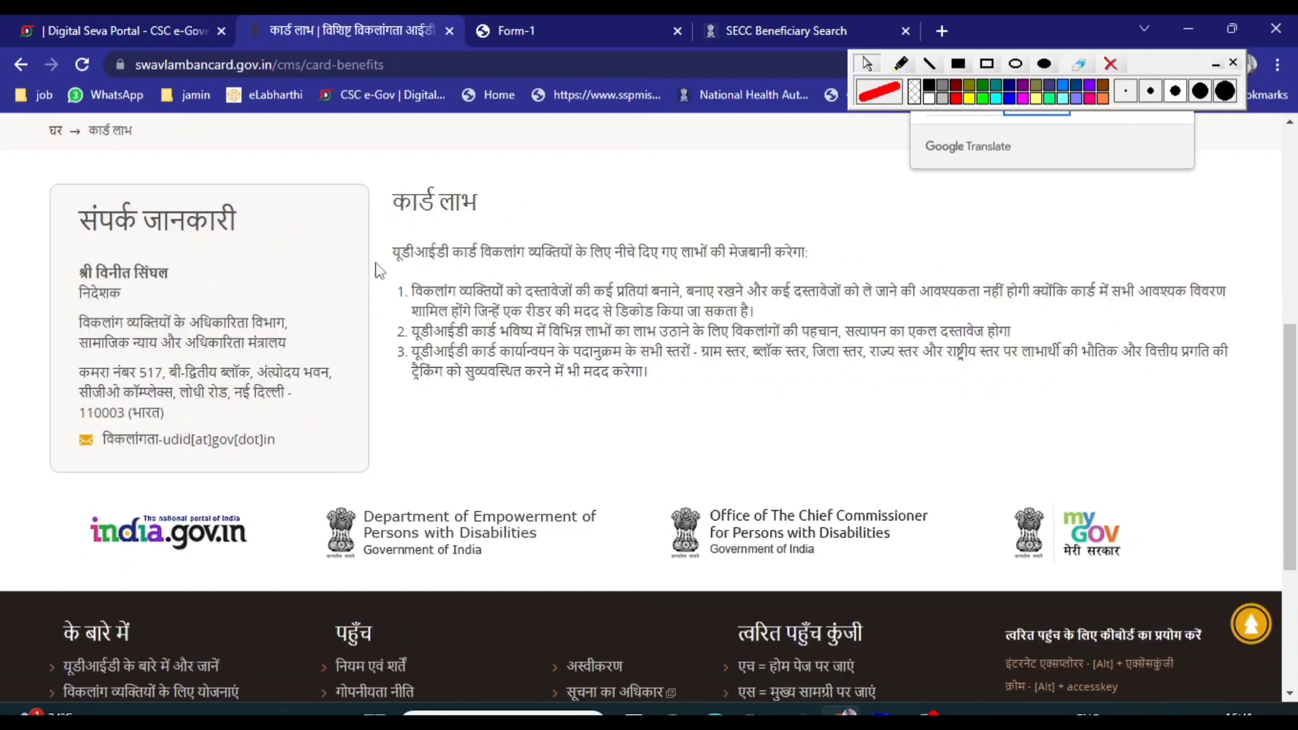
Read through the translated Card Benefits introduction and its three numbered benefits, highlighting each passage in turn.
{"action": "left_click_drag", "start_coordinate": [392, 251], "coordinate": [813, 244]}
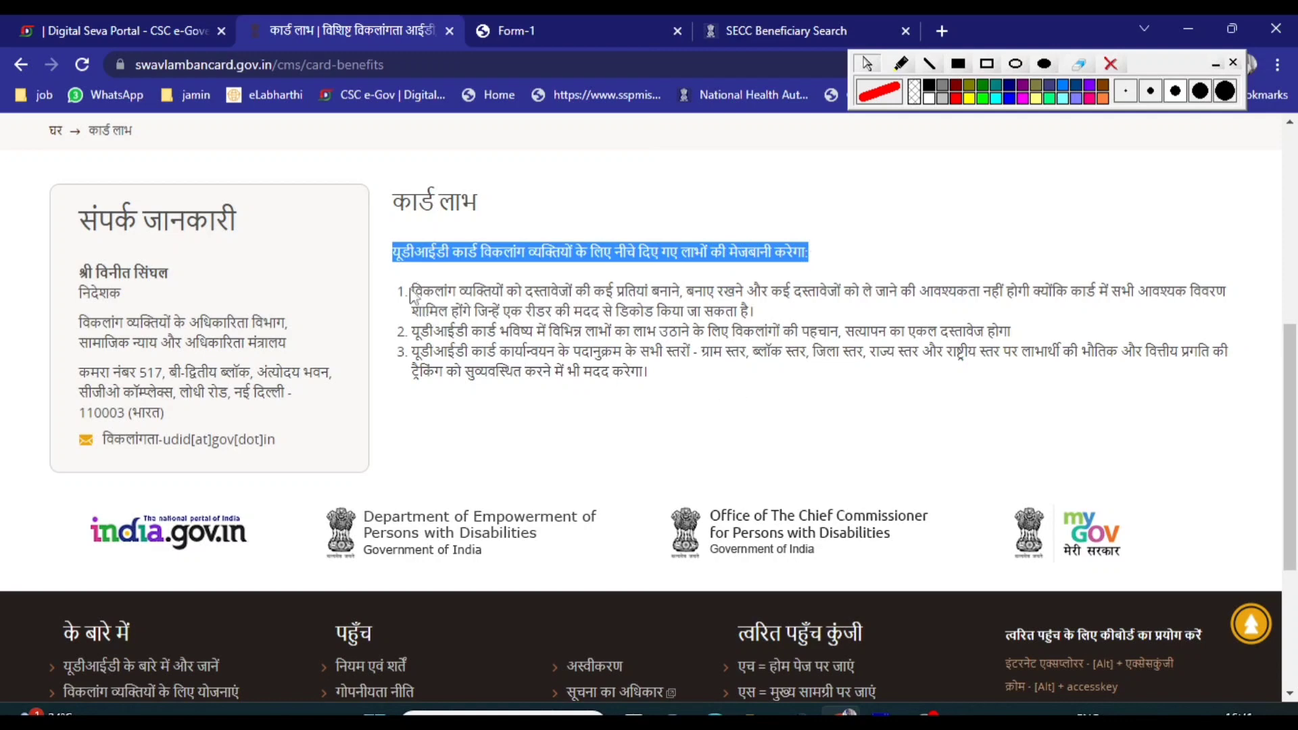
{"action": "left_click_drag", "start_coordinate": [411, 293], "coordinate": [1247, 314]}
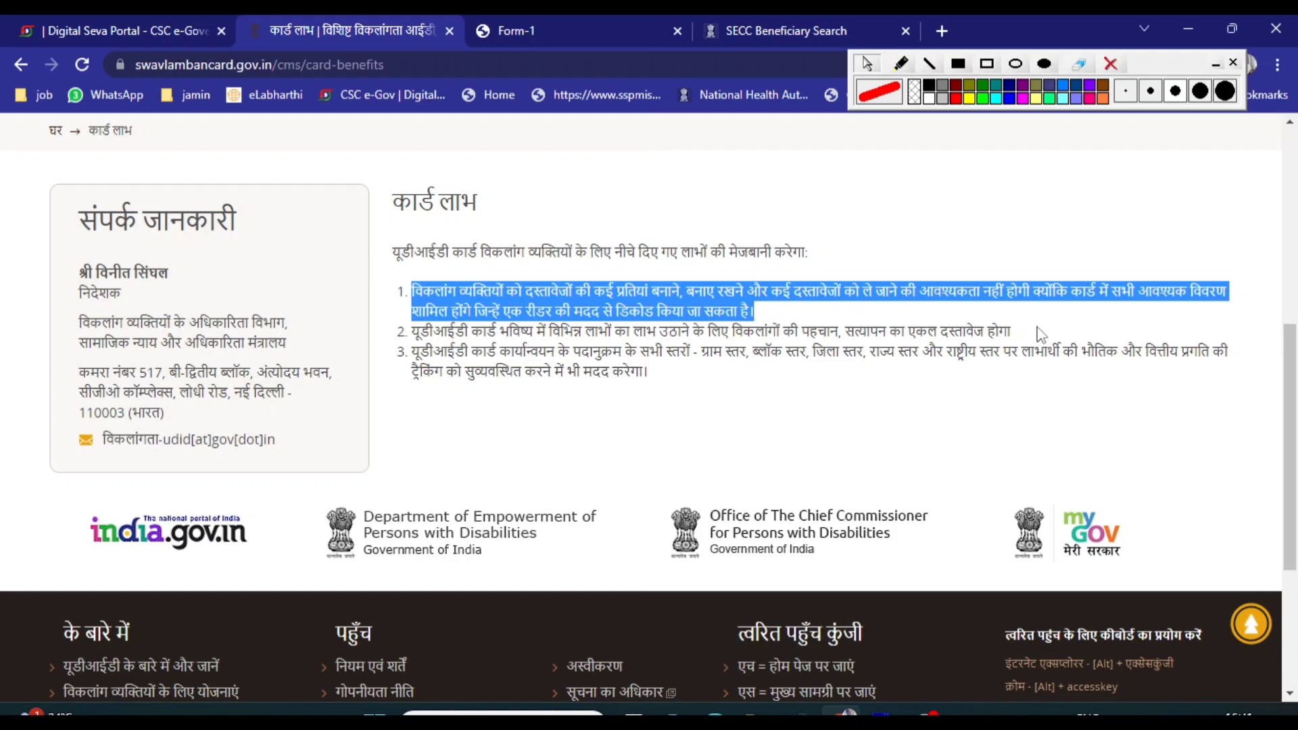
{"action": "left_click", "coordinate": [414, 404]}
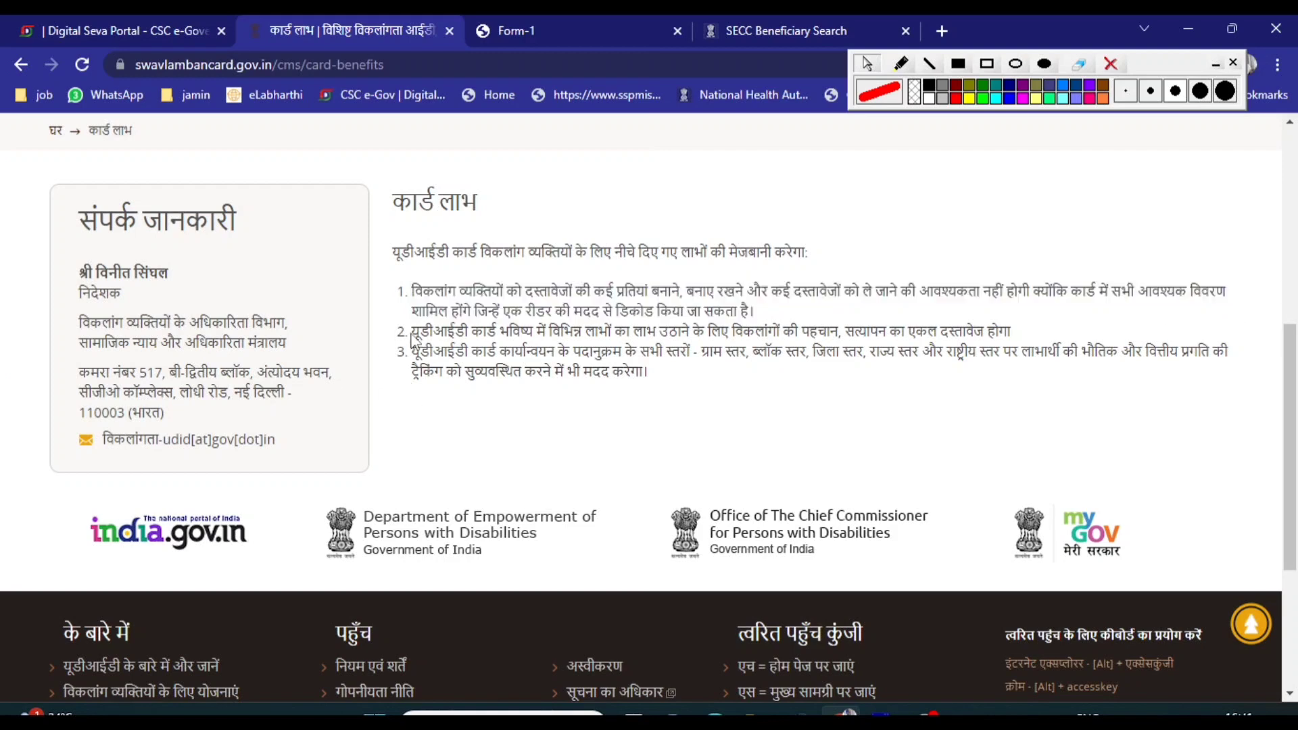
{"action": "left_click_drag", "start_coordinate": [413, 338], "coordinate": [1017, 339]}
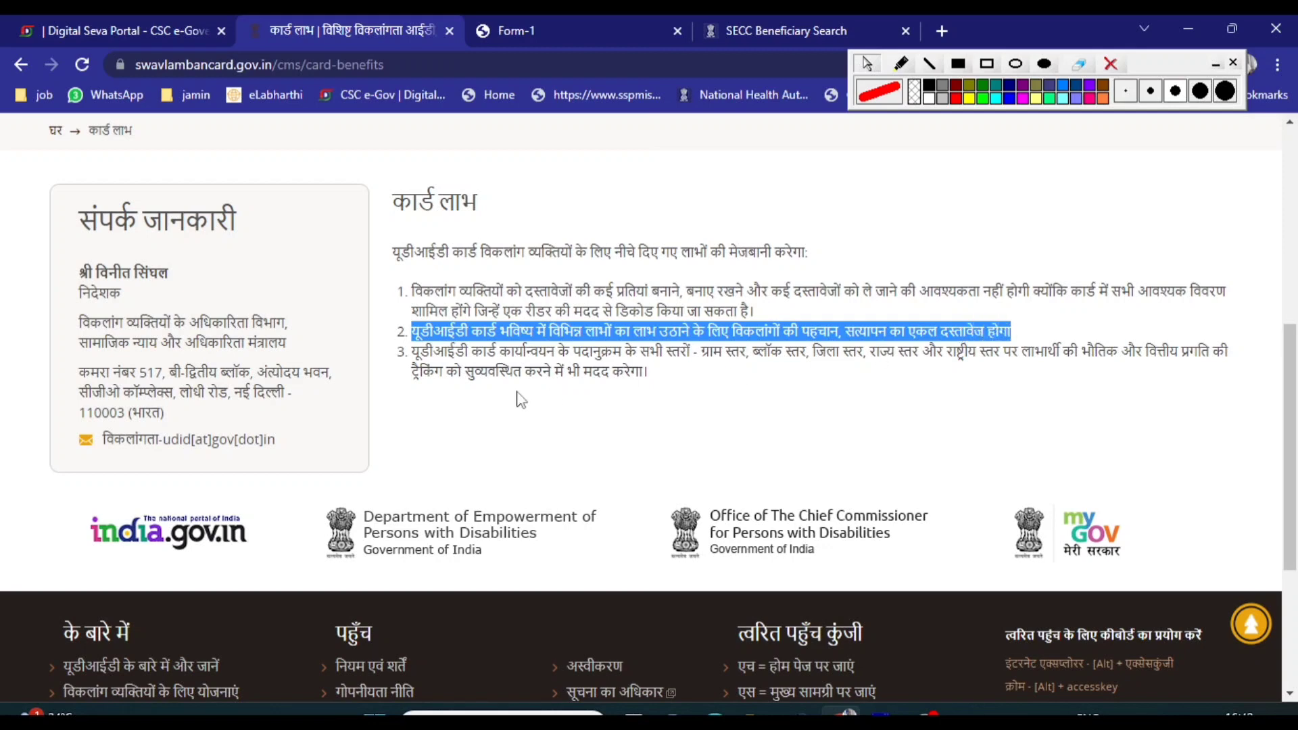
{"action": "left_click_drag", "start_coordinate": [409, 361], "coordinate": [1243, 384]}
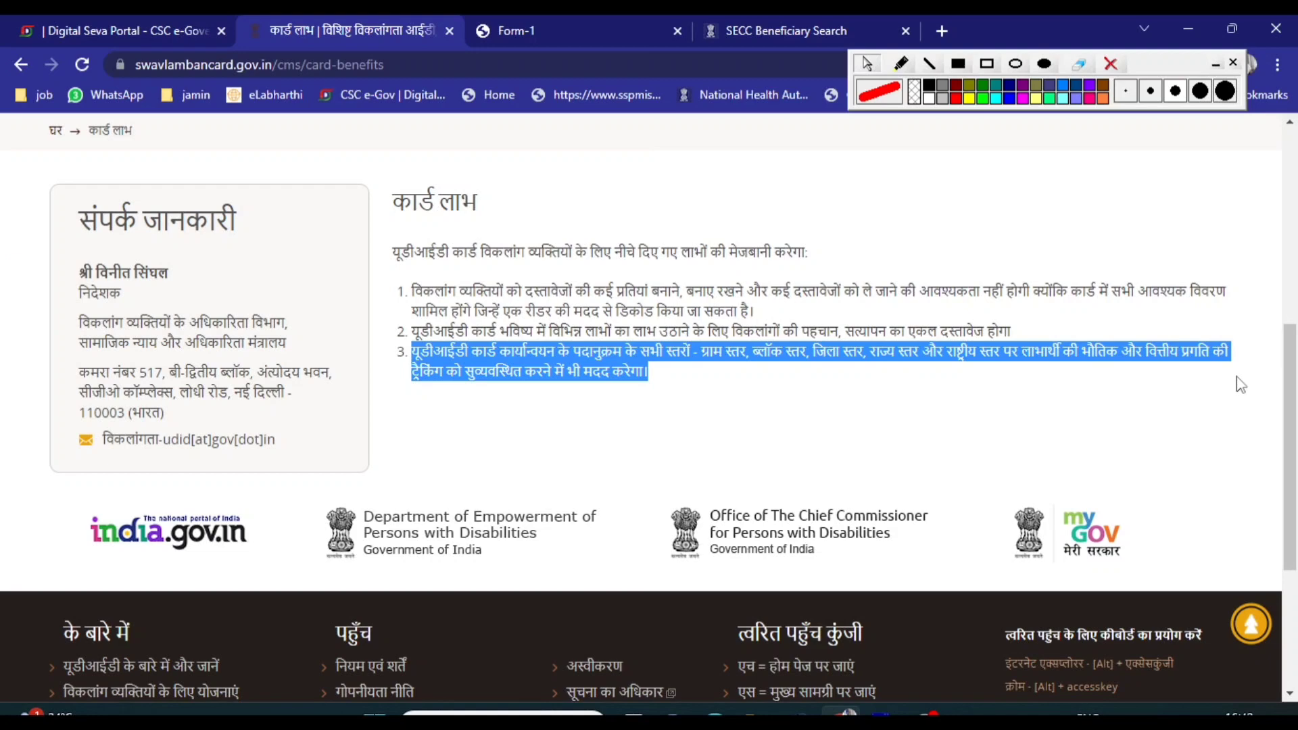
{"action": "left_click", "coordinate": [673, 418]}
Open the Unique Disability ID home page and close the pop-up notice about UDID card issuance.
{"action": "scroll", "coordinate": [667, 420], "scroll_direction": "up", "scroll_amount": 7}
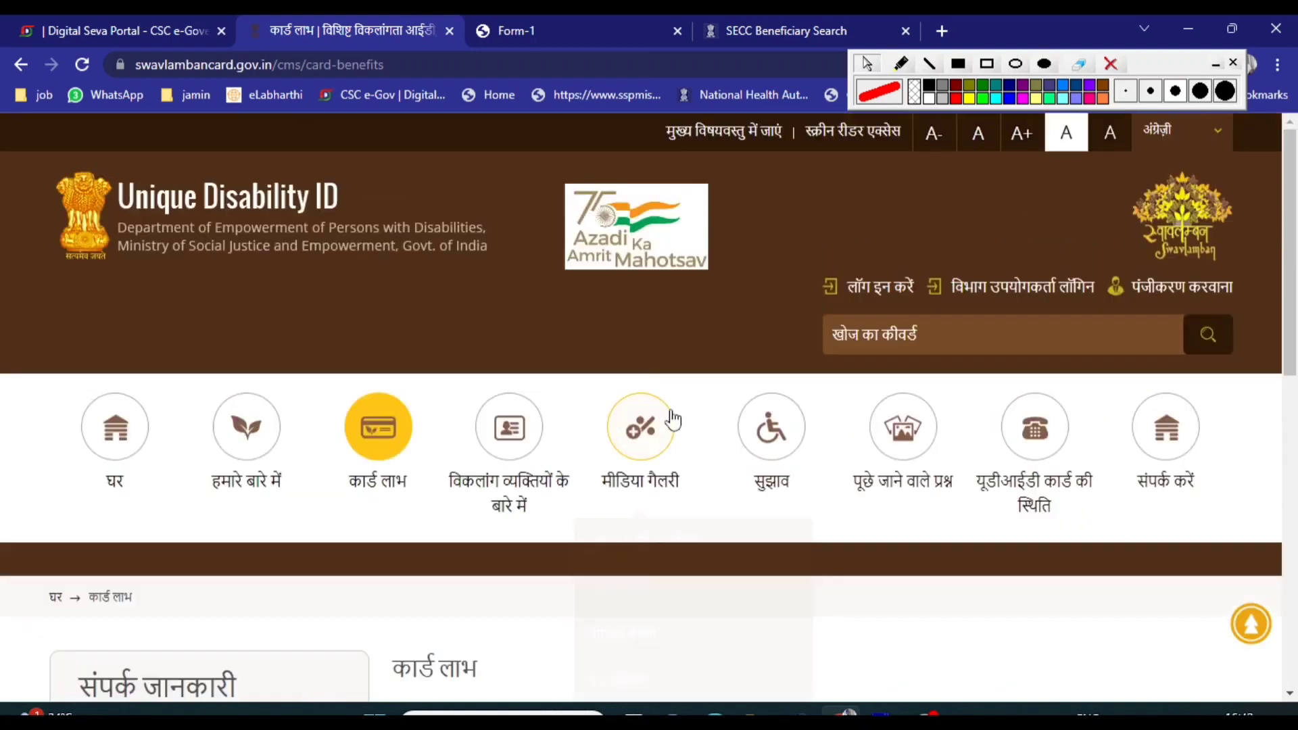
{"action": "left_click", "coordinate": [133, 451]}
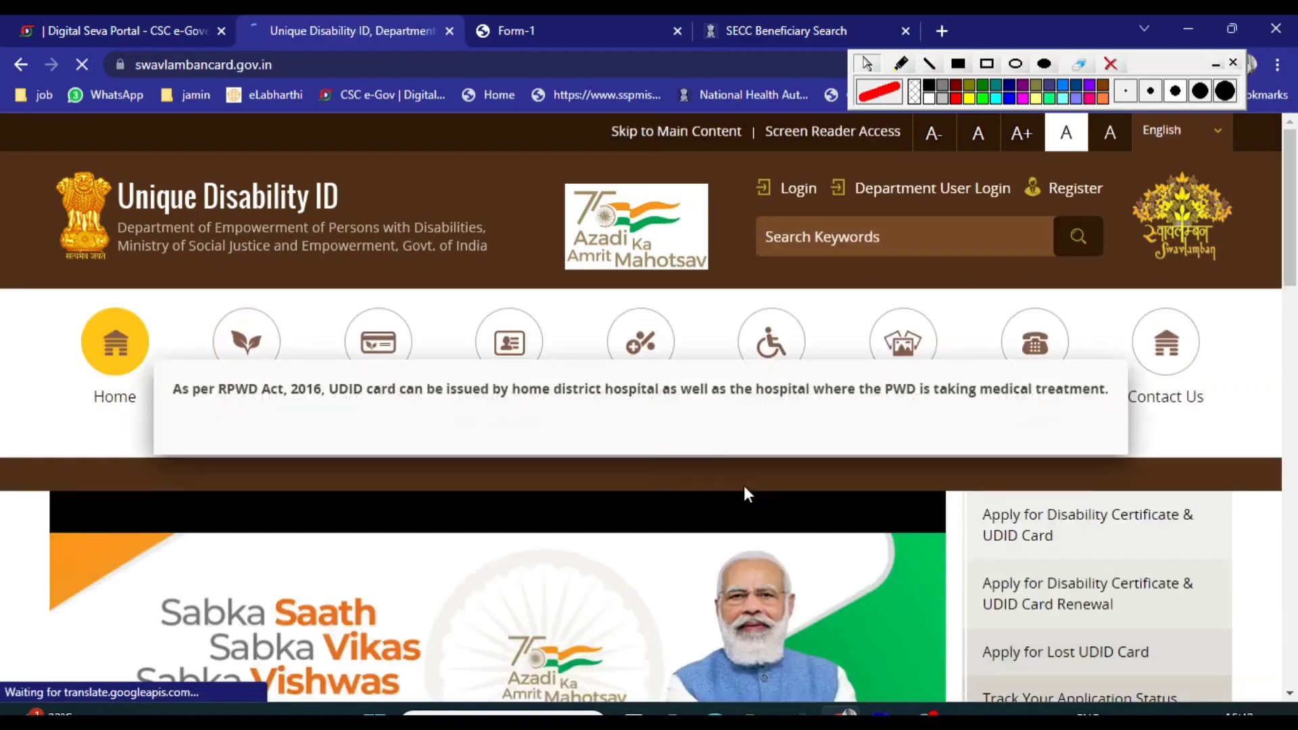
{"action": "scroll", "coordinate": [744, 486], "scroll_direction": "down", "scroll_amount": 4}
{"action": "scroll", "coordinate": [744, 485], "scroll_direction": "down", "scroll_amount": 5}
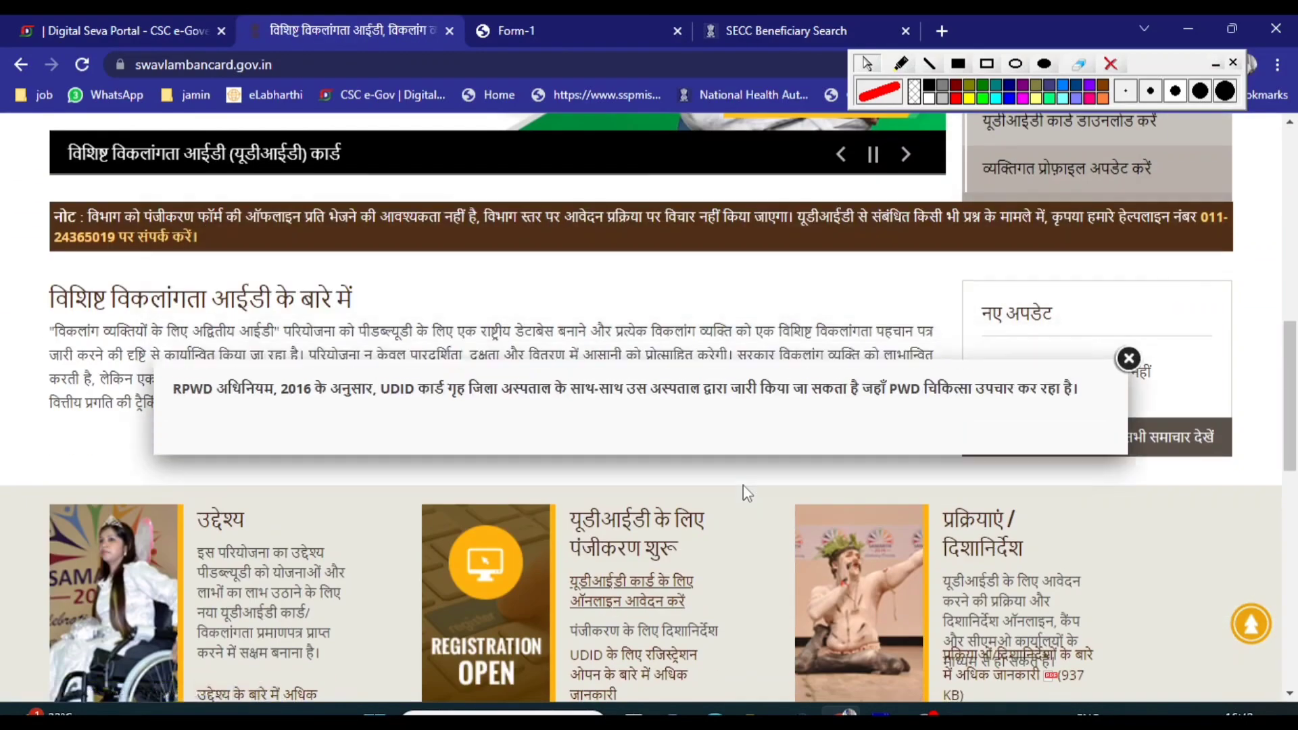
{"action": "left_click", "coordinate": [1128, 359]}
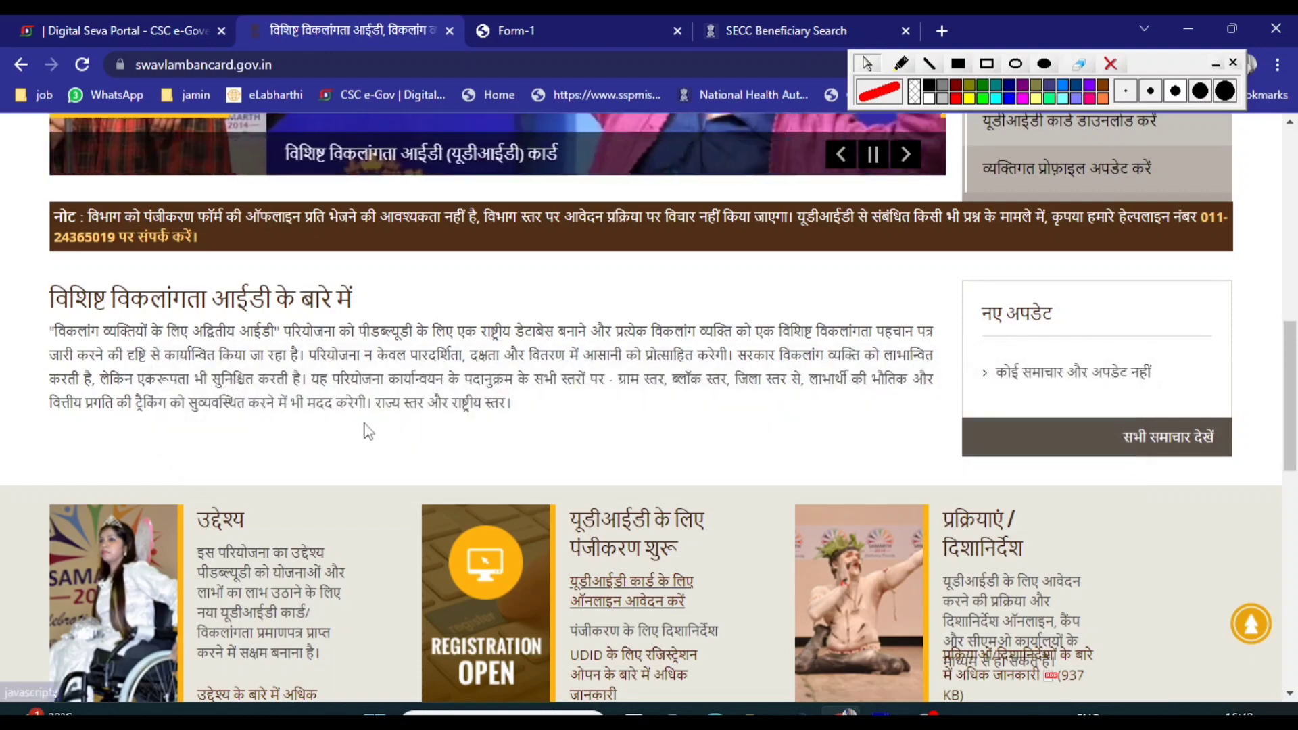
Look over the home page's objective, registration, guidelines, medical authority and online application guide sections.
{"action": "scroll", "coordinate": [719, 454], "scroll_direction": "down", "scroll_amount": 1}
{"action": "scroll", "coordinate": [719, 455], "scroll_direction": "down", "scroll_amount": 4}
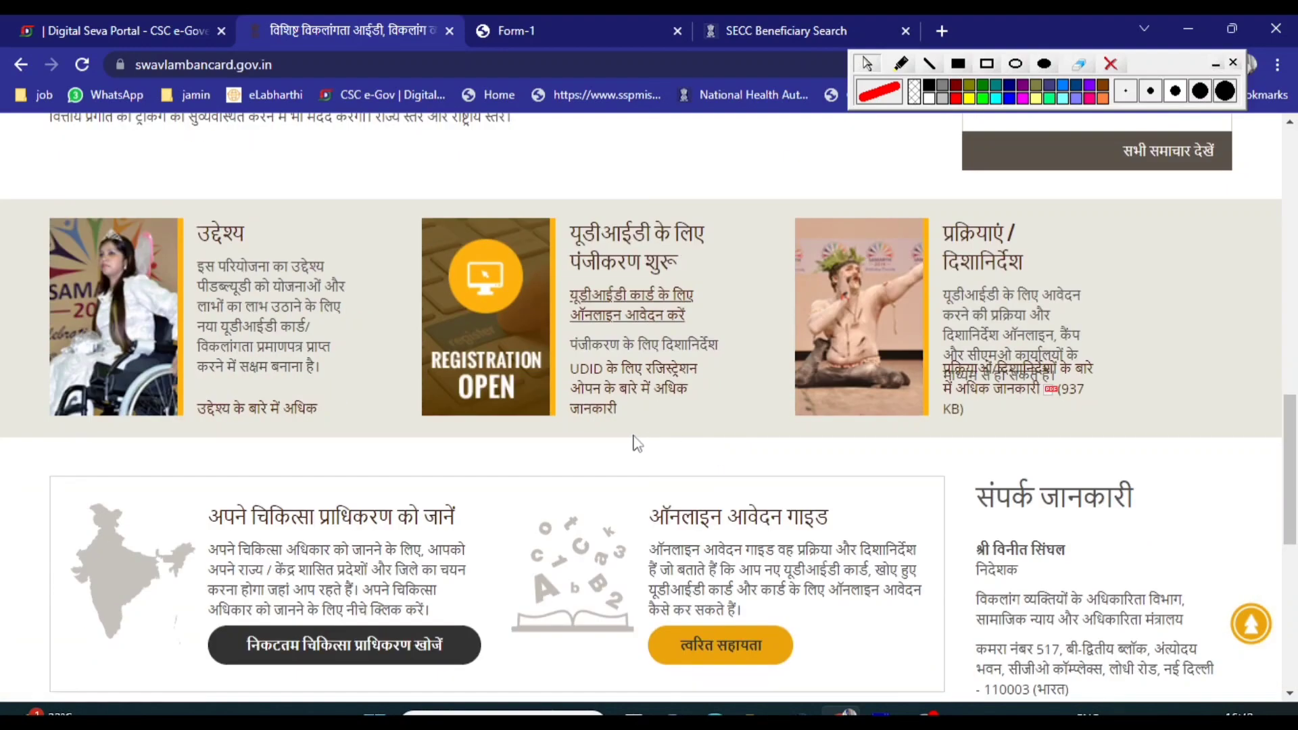
{"action": "scroll", "coordinate": [933, 518], "scroll_direction": "down", "scroll_amount": 4}
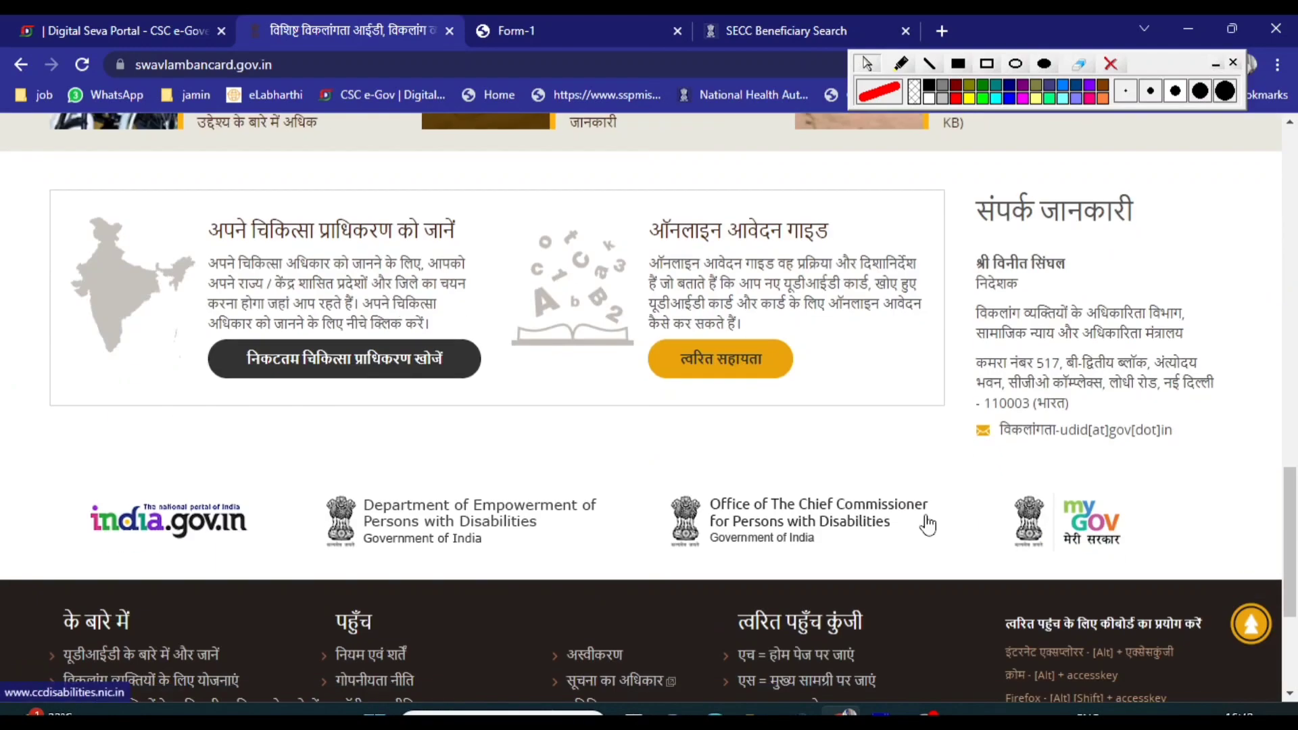
{"action": "scroll", "coordinate": [928, 525], "scroll_direction": "up", "scroll_amount": 15}
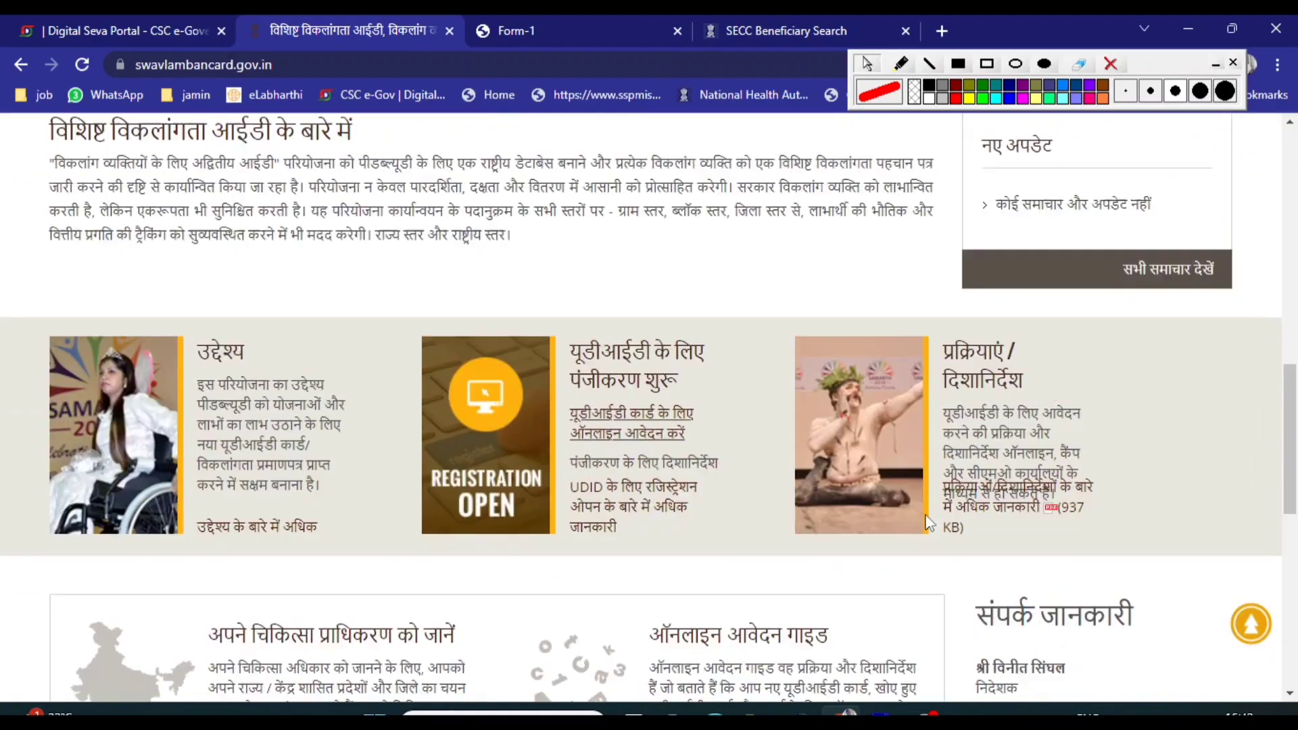
Switch the translated Unique Disability ID home page back to English and dismiss the translation pop-up.
{"action": "scroll", "coordinate": [928, 524], "scroll_direction": "up", "scroll_amount": 4}
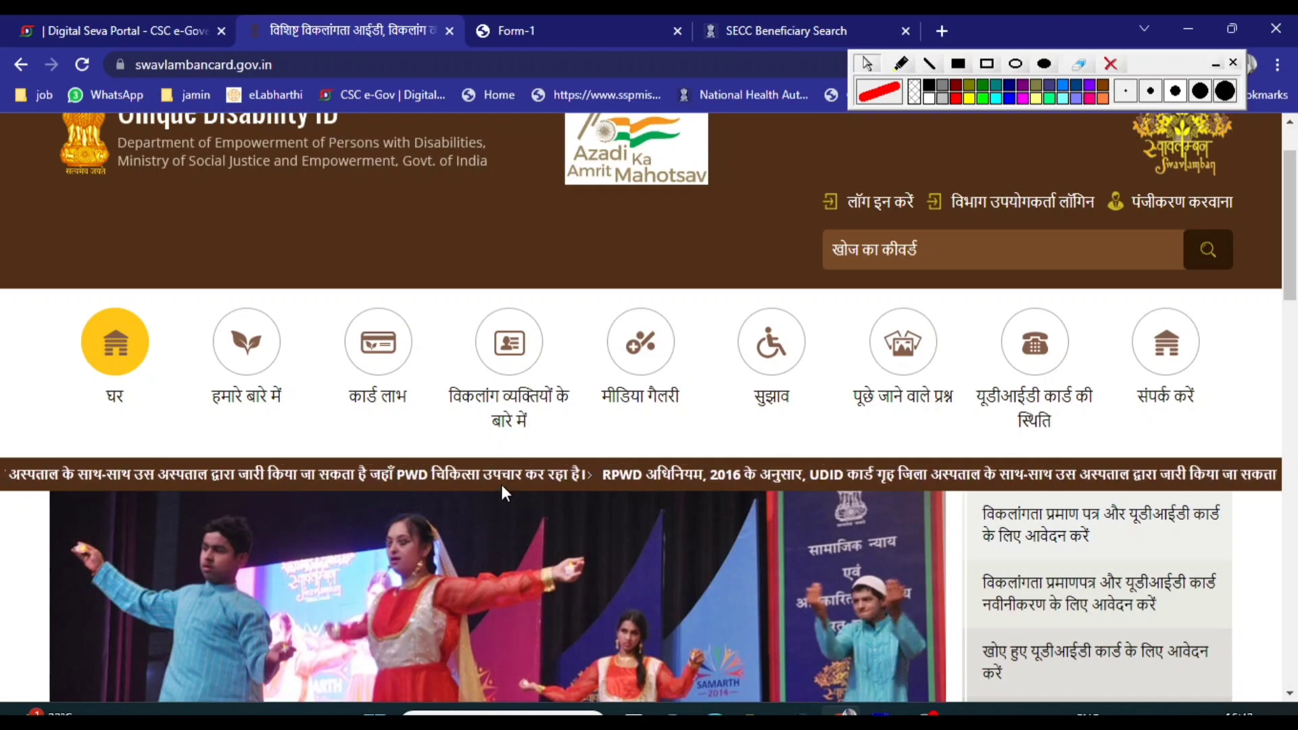
{"action": "right_click", "coordinate": [792, 432]}
{"action": "left_click", "coordinate": [895, 357]}
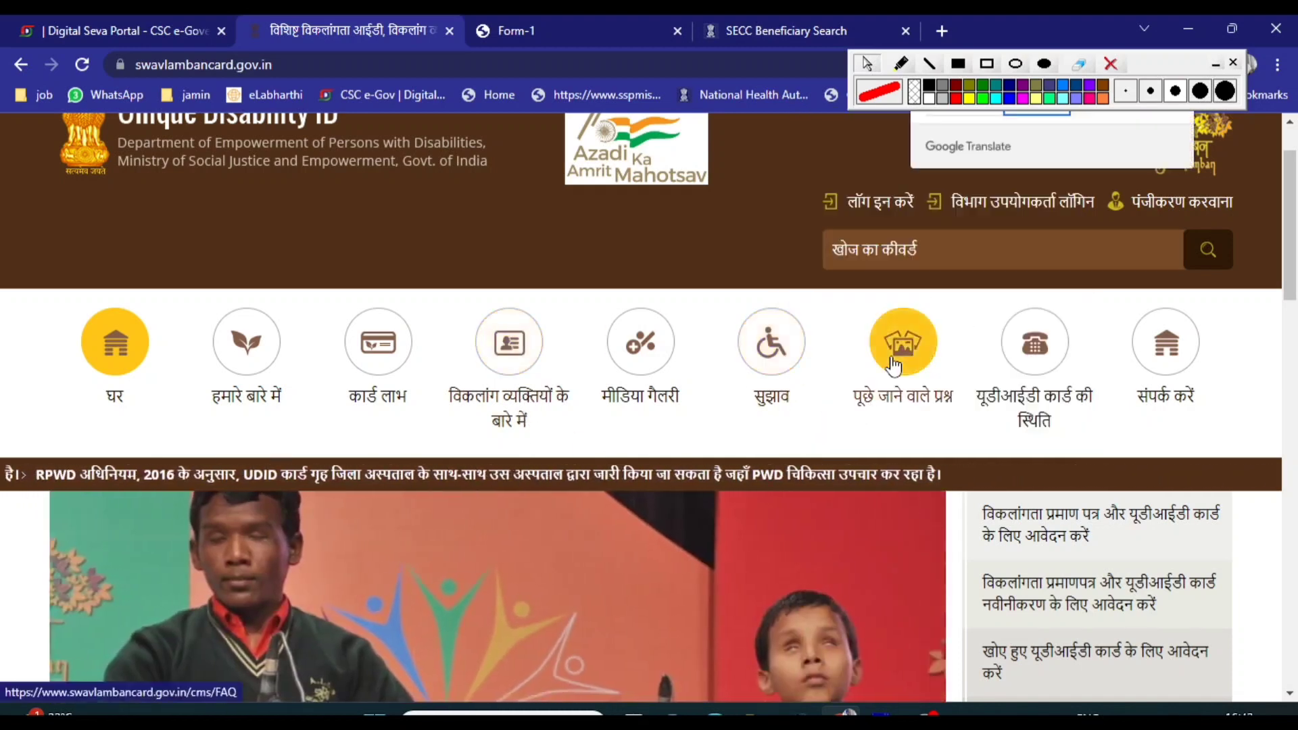
{"action": "left_click", "coordinate": [960, 116]}
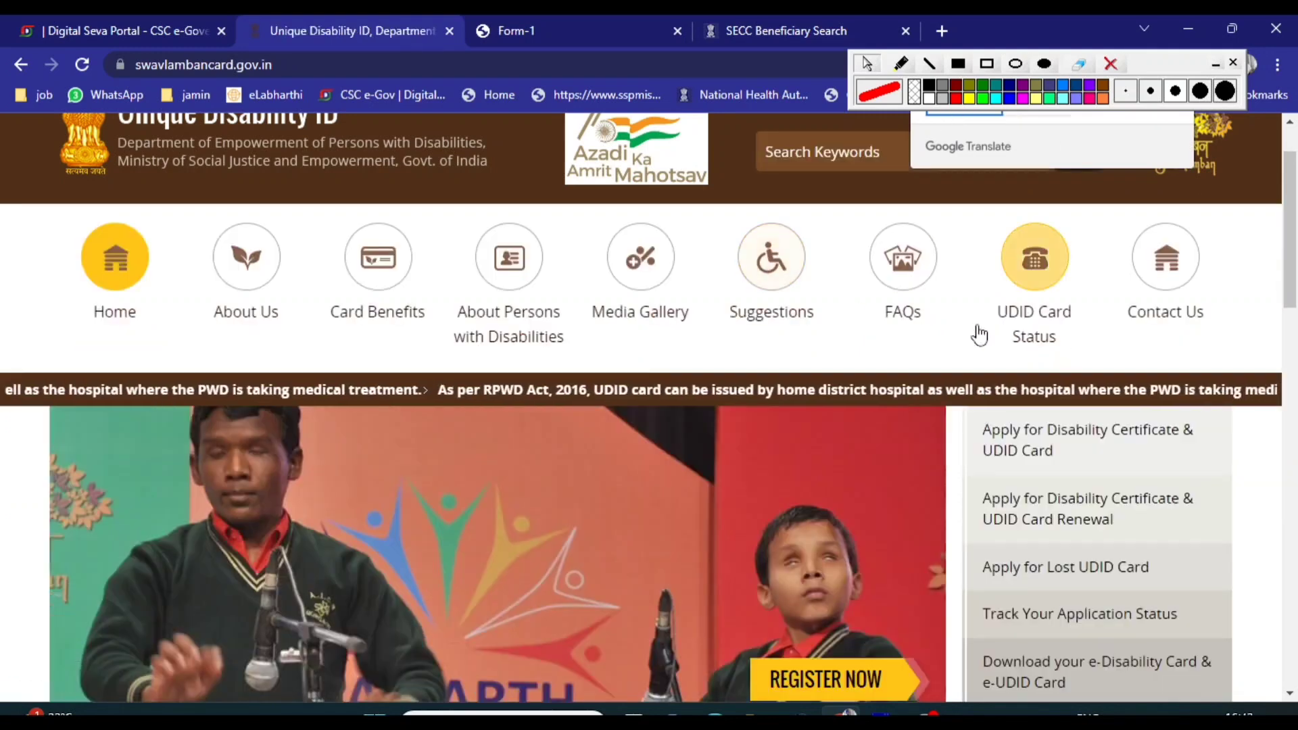
{"action": "left_click", "coordinate": [1228, 335]}
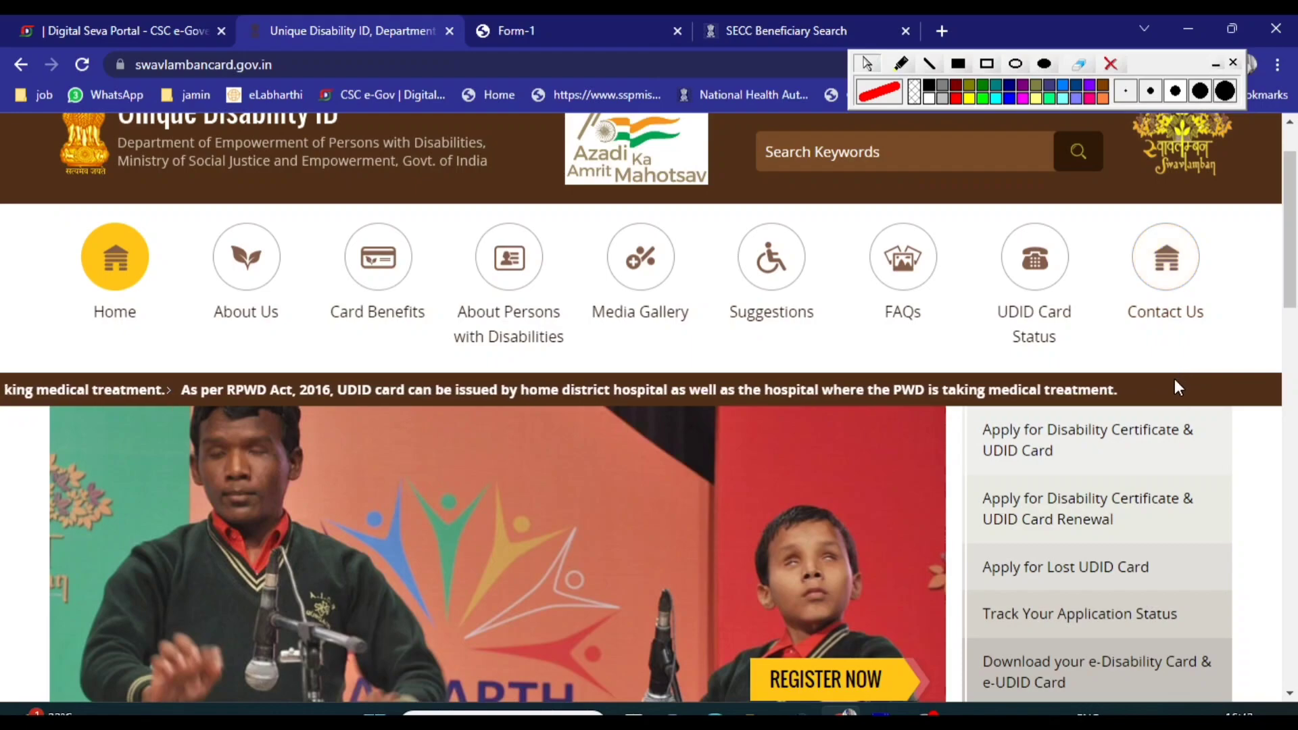
Look over the home page's application links and open the Person with Disability Registration form through Register Now.
{"action": "scroll", "coordinate": [1175, 379], "scroll_direction": "down", "scroll_amount": 5}
{"action": "scroll", "coordinate": [1174, 379], "scroll_direction": "down", "scroll_amount": 4}
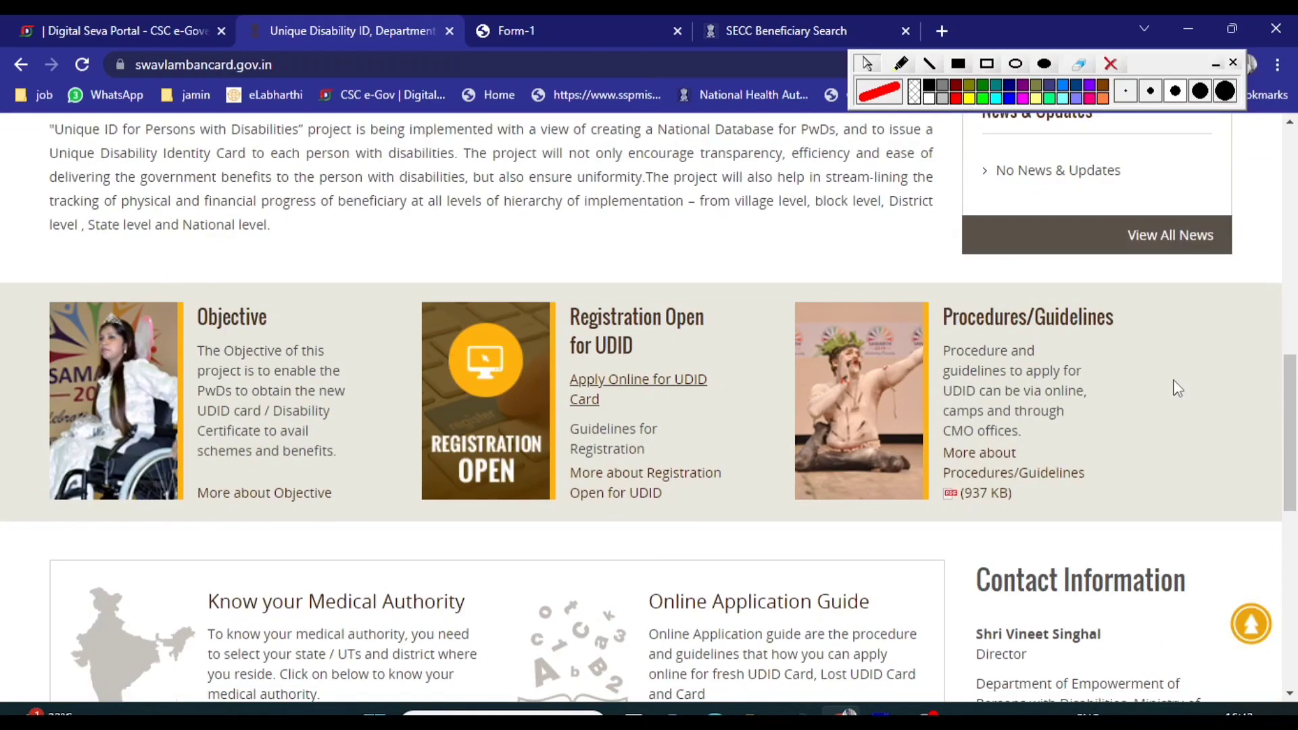
{"action": "scroll", "coordinate": [1173, 379], "scroll_direction": "up", "scroll_amount": 4}
{"action": "scroll", "coordinate": [1066, 410], "scroll_direction": "up", "scroll_amount": 5}
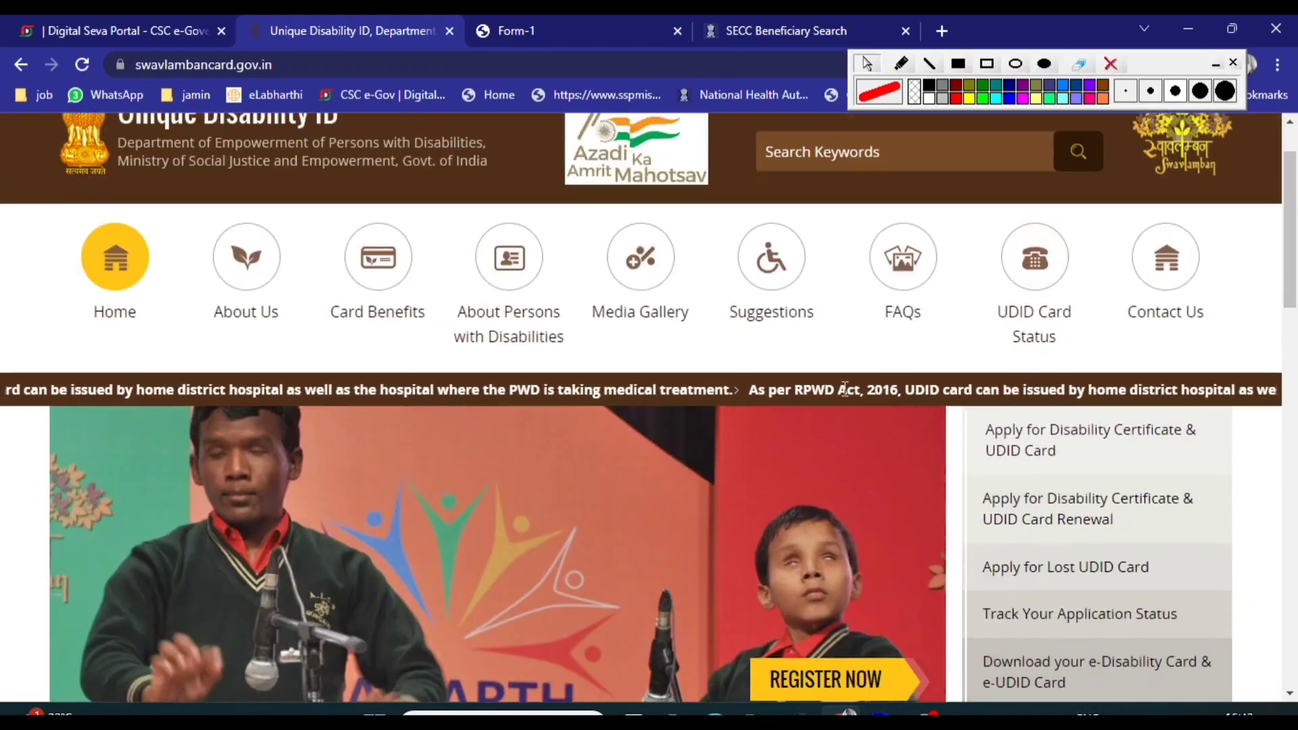
{"action": "scroll", "coordinate": [1052, 446], "scroll_direction": "down", "scroll_amount": 1}
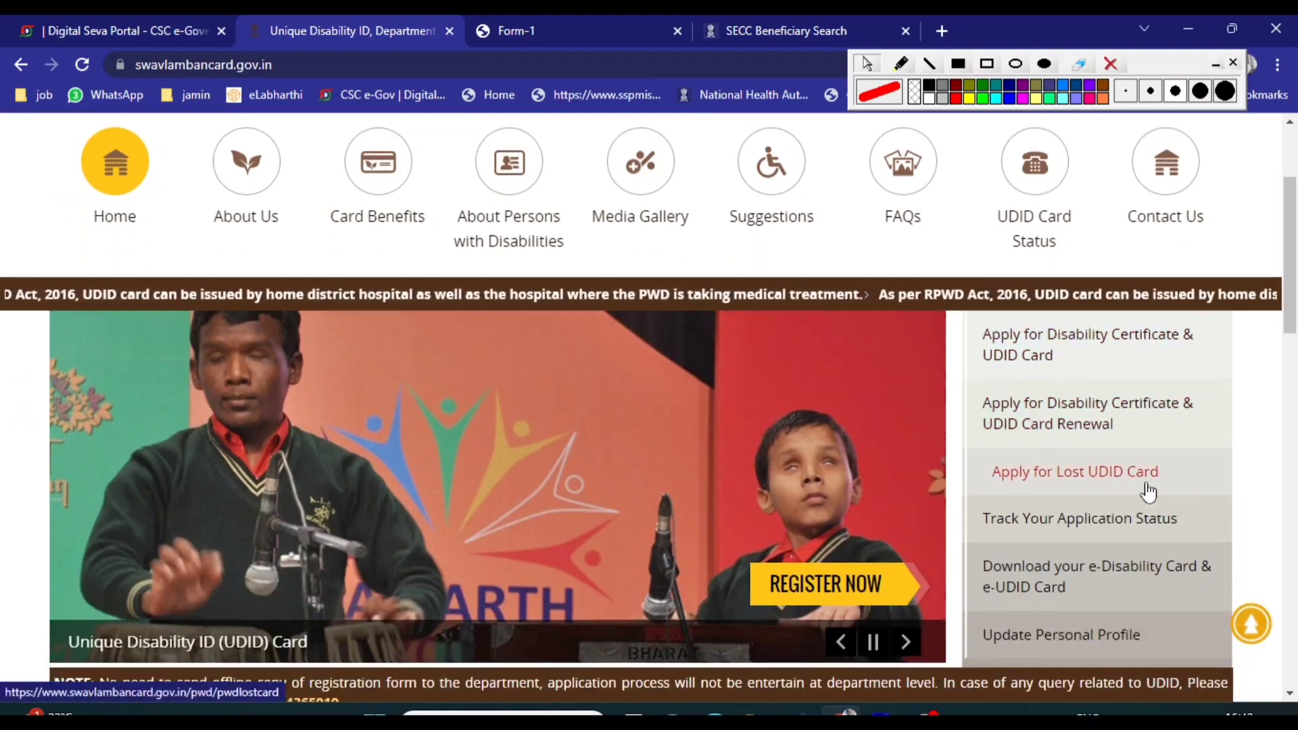
{"action": "scroll", "coordinate": [1102, 545], "scroll_direction": "down", "scroll_amount": 1}
{"action": "scroll", "coordinate": [1102, 544], "scroll_direction": "down", "scroll_amount": 2}
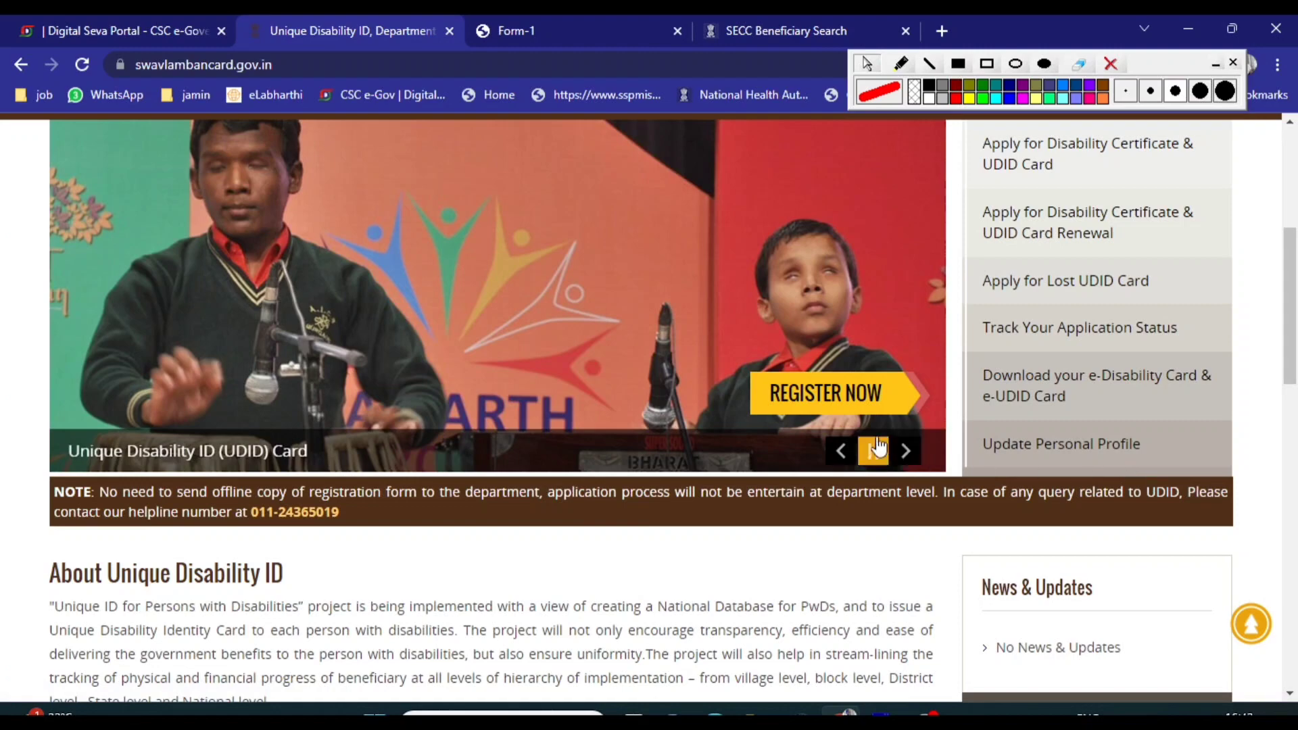
{"action": "left_click", "coordinate": [878, 406]}
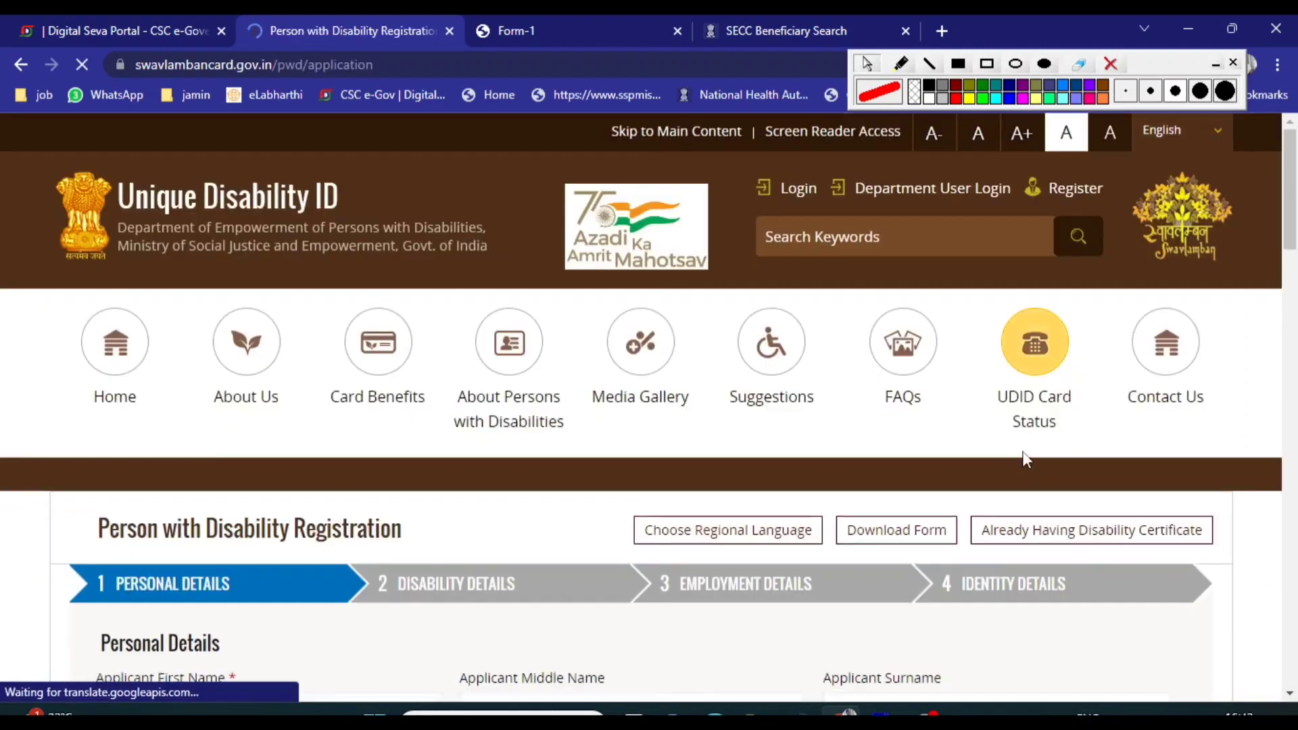
Tick the Applicant First Name, Middle Name and Surname fields of the Personal Details section with the red pen.
{"action": "scroll", "coordinate": [650, 467], "scroll_direction": "down", "scroll_amount": 7}
{"action": "scroll", "coordinate": [636, 460], "scroll_direction": "up", "scroll_amount": 2}
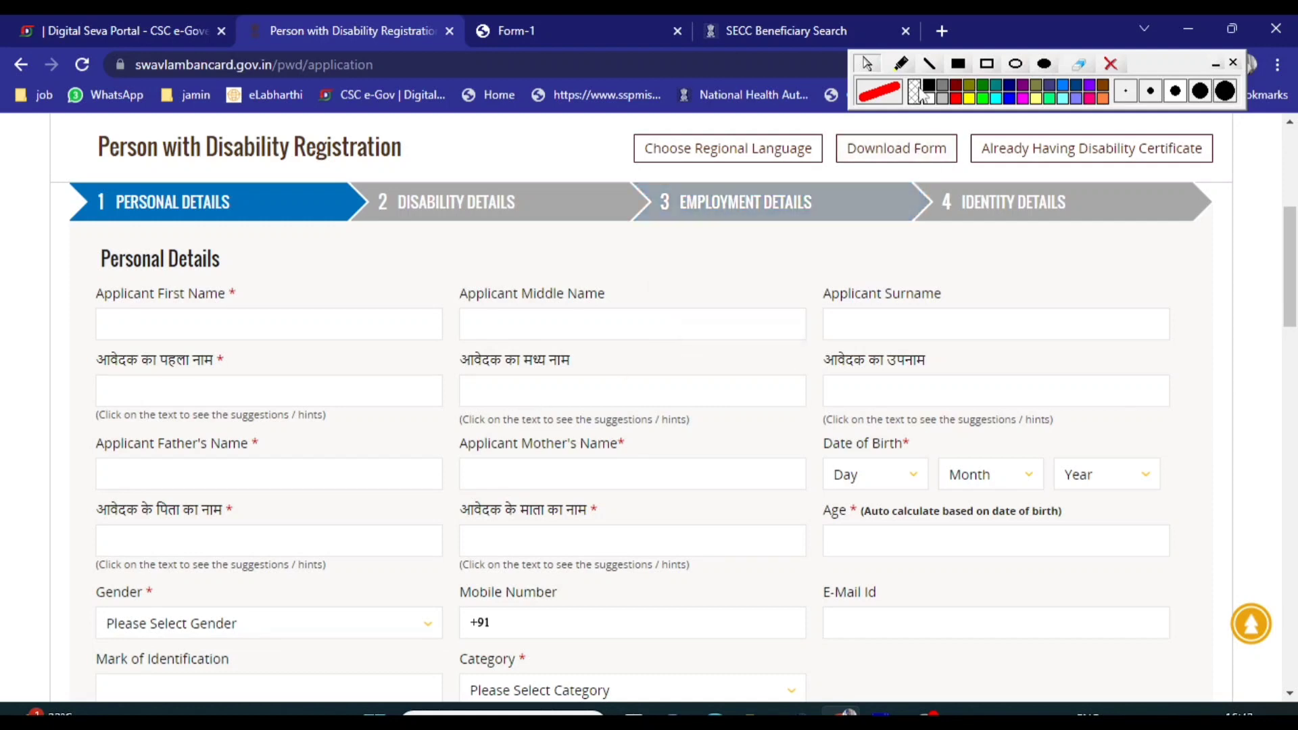
{"action": "left_click", "coordinate": [900, 64]}
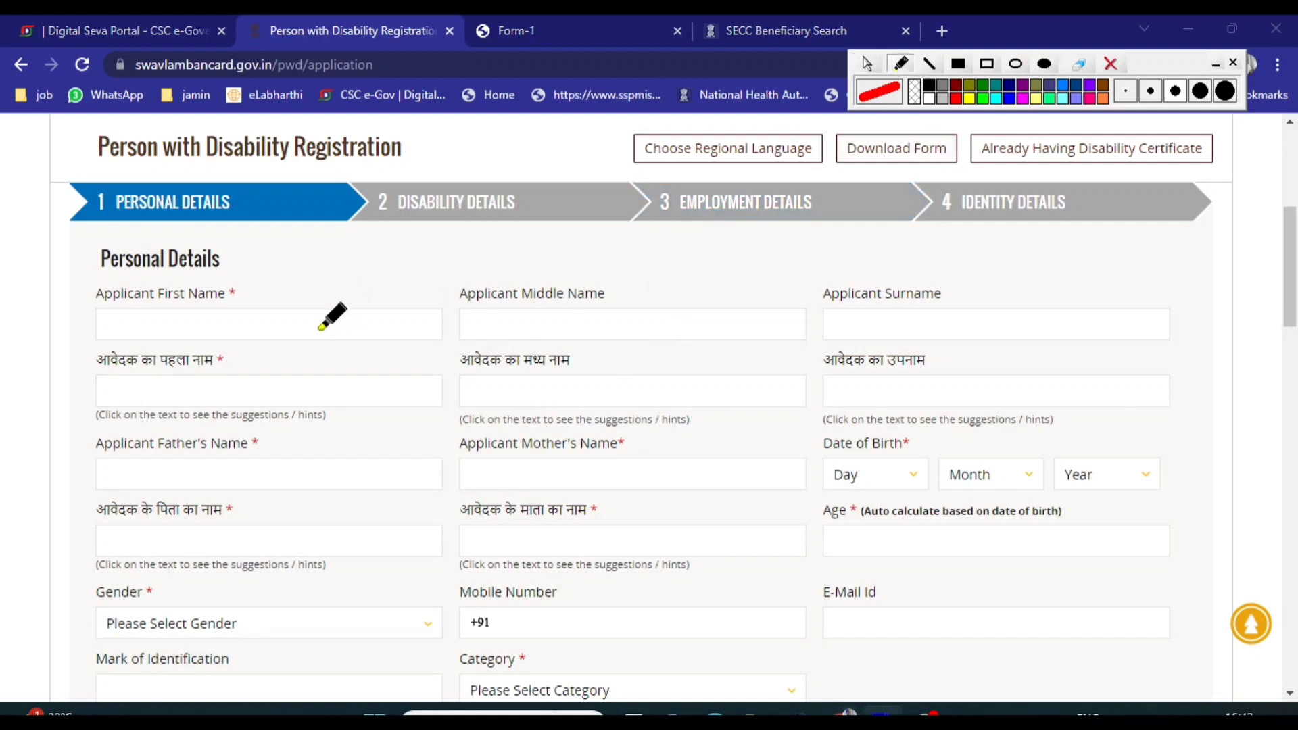
{"action": "left_click_drag", "start_coordinate": [316, 331], "coordinate": [342, 322]}
{"action": "left_click_drag", "start_coordinate": [630, 322], "coordinate": [665, 317]}
{"action": "left_click_drag", "start_coordinate": [967, 328], "coordinate": [1009, 316]}
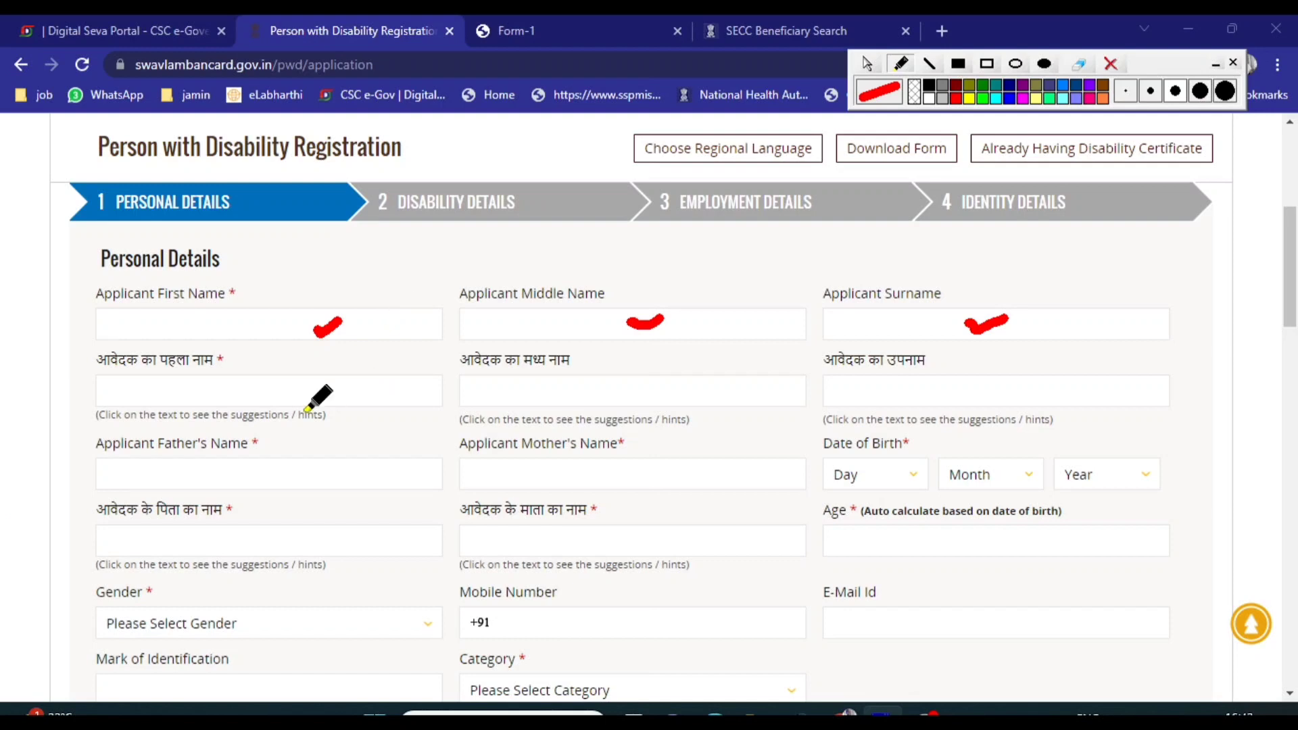
Enter the applicant's first name and surname in the English name fields, leaving the middle name blank.
{"action": "left_click", "coordinate": [866, 64]}
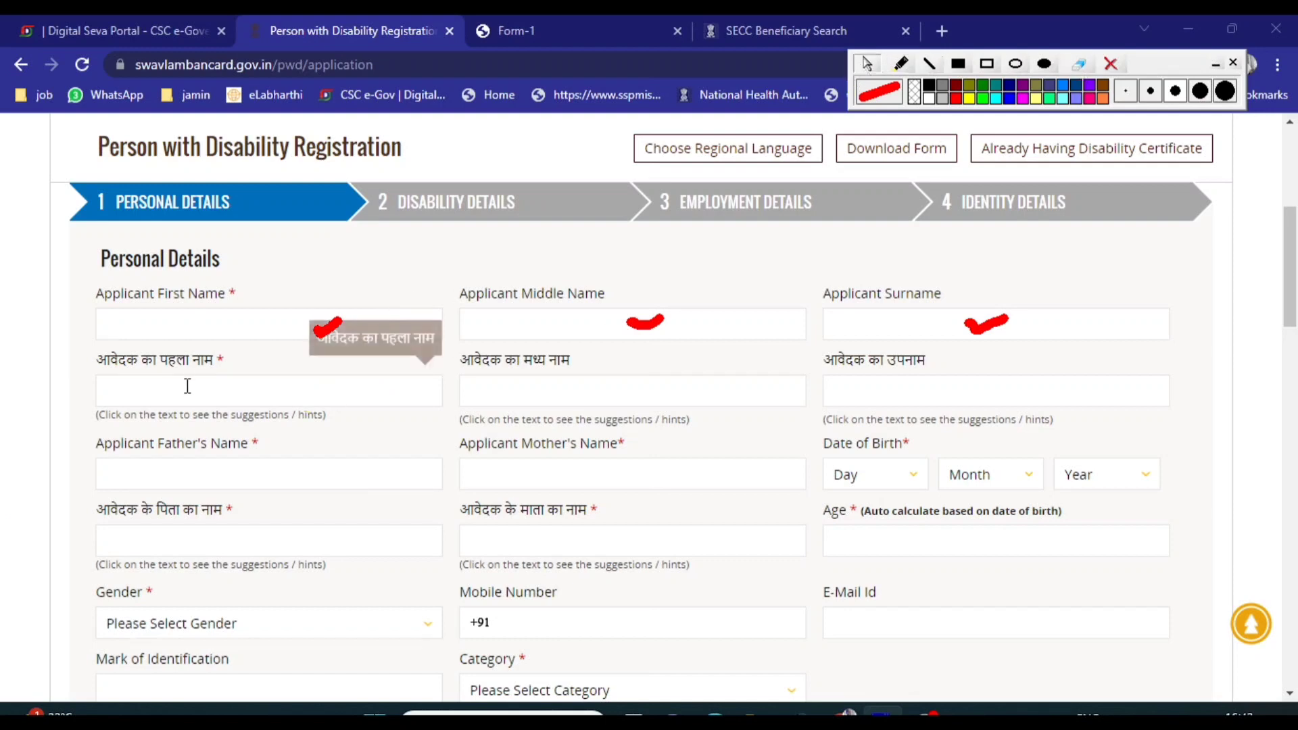
{"action": "left_click", "coordinate": [196, 324]}
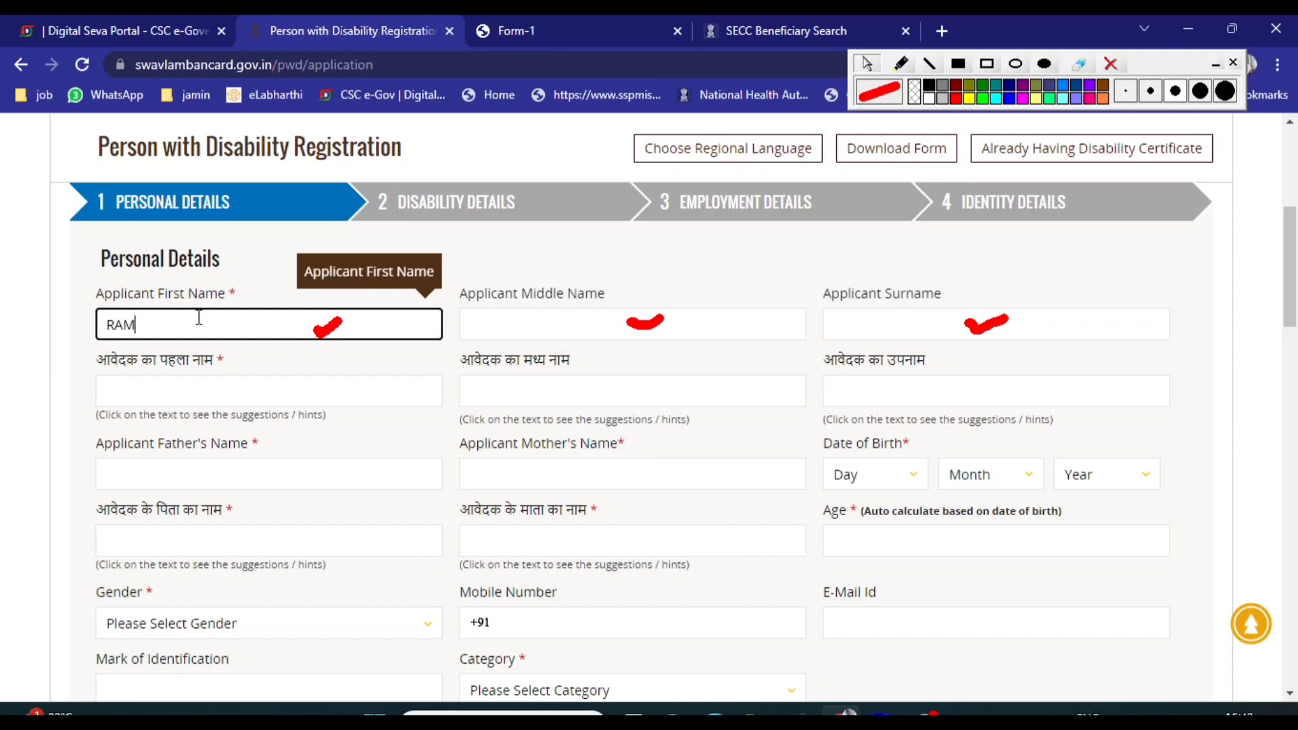
{"action": "key", "text": "Tab"}
{"action": "key", "text": "Tab"}
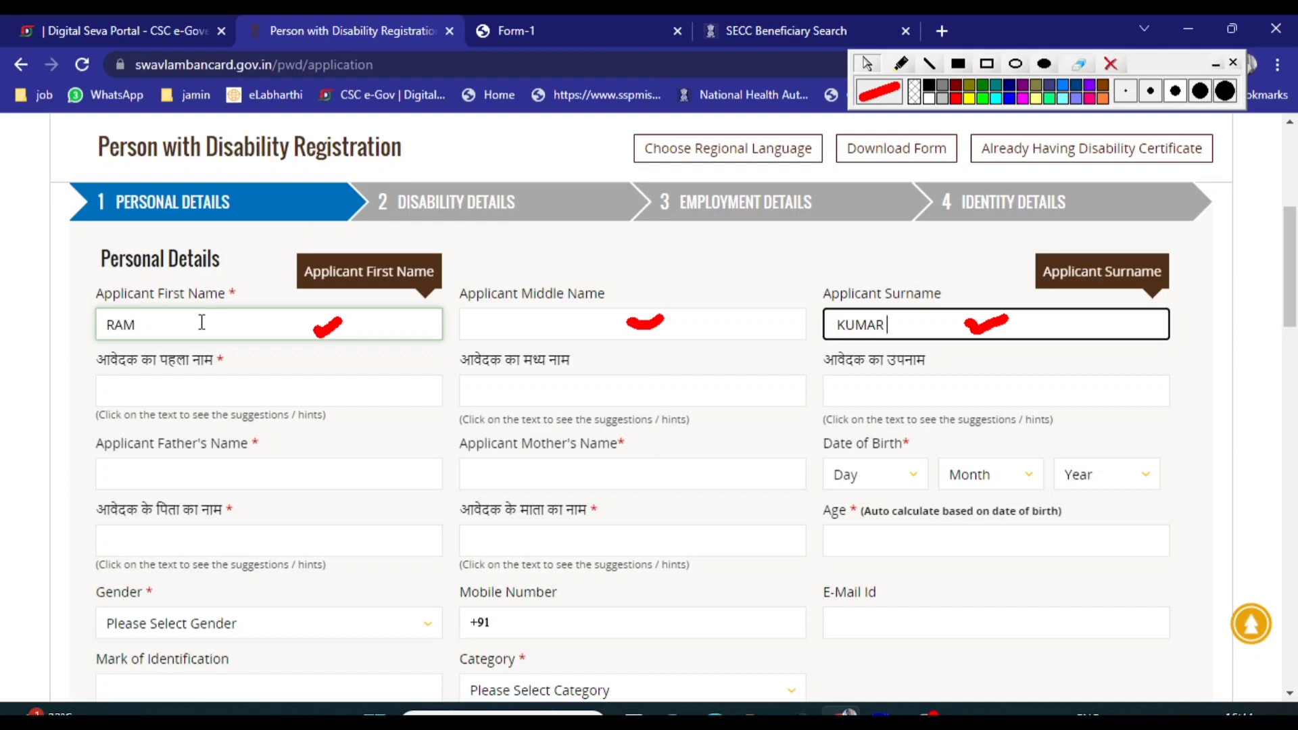
Enter the applicant's first name and surname in the Hindi name fields and clear the red pen marks.
{"action": "left_click", "coordinate": [222, 392]}
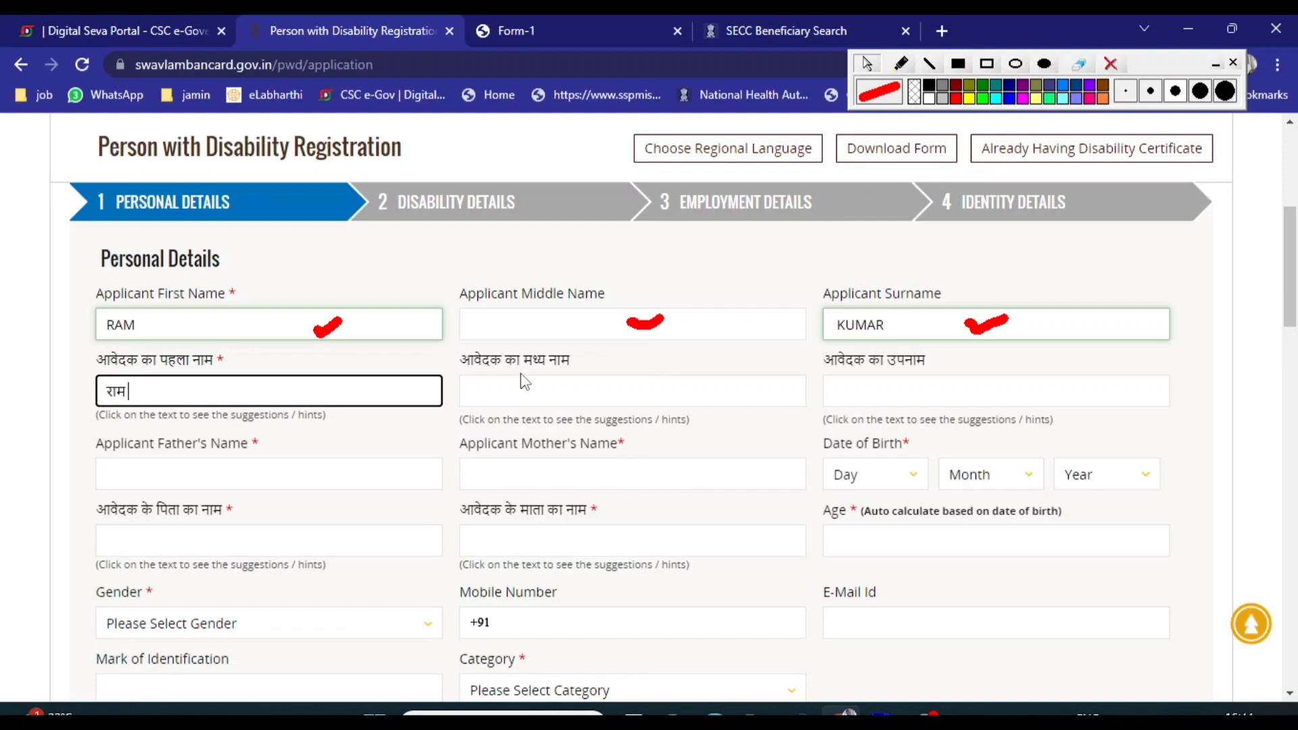
{"action": "key", "text": "Tab"}
{"action": "key", "text": "Tab"}
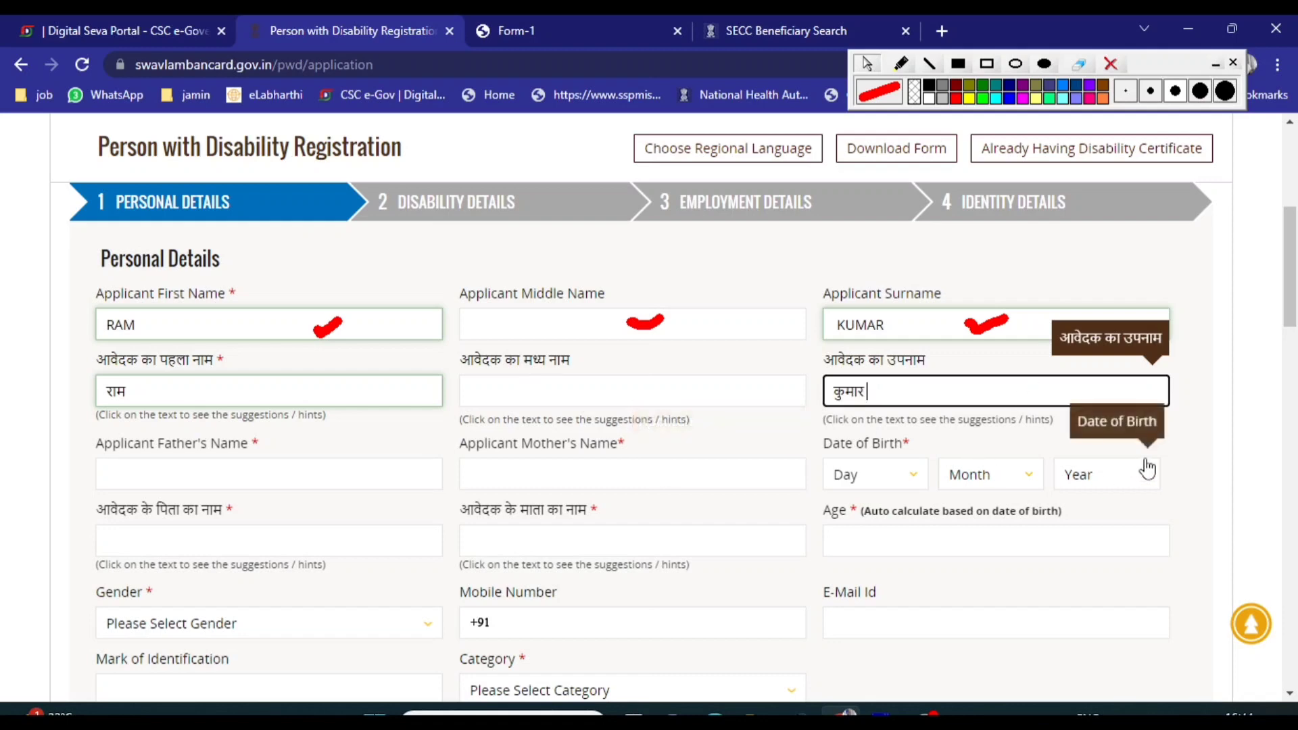
{"action": "left_click", "coordinate": [1231, 444]}
{"action": "scroll", "coordinate": [1231, 444], "scroll_direction": "down", "scroll_amount": 3}
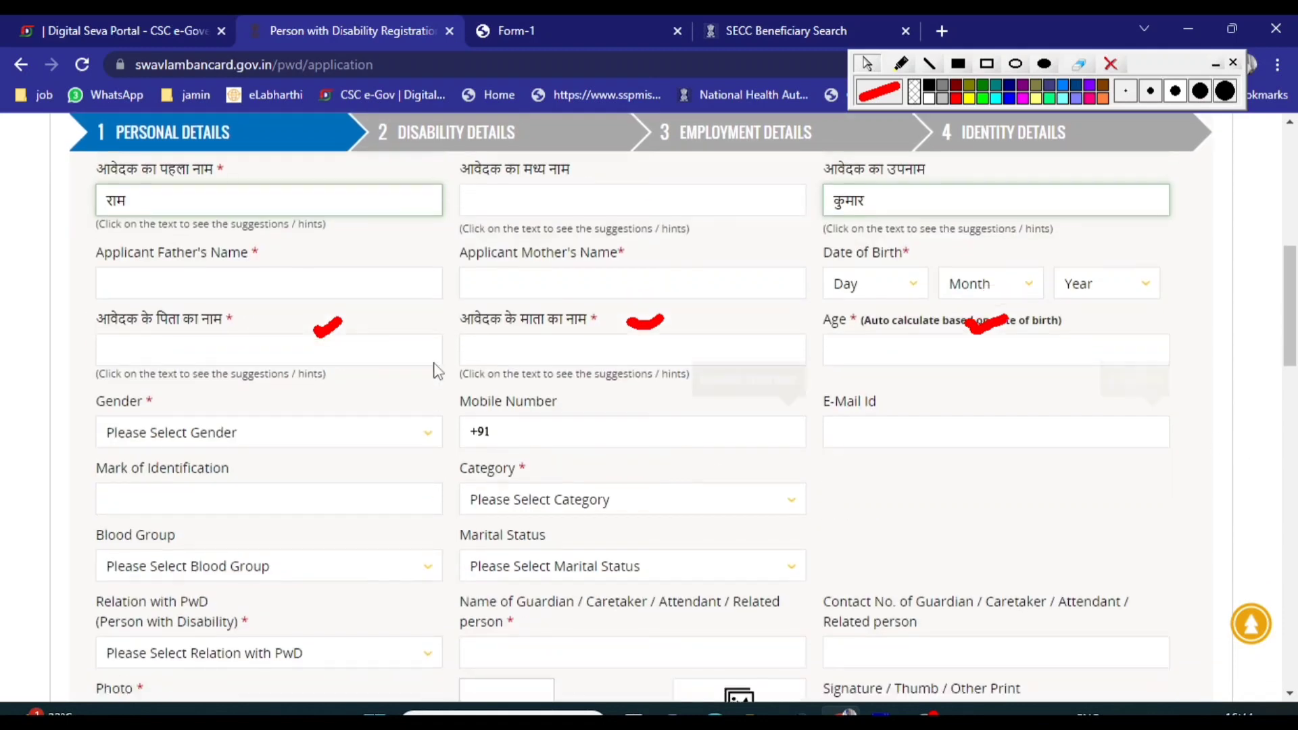
{"action": "left_click", "coordinate": [1111, 64]}
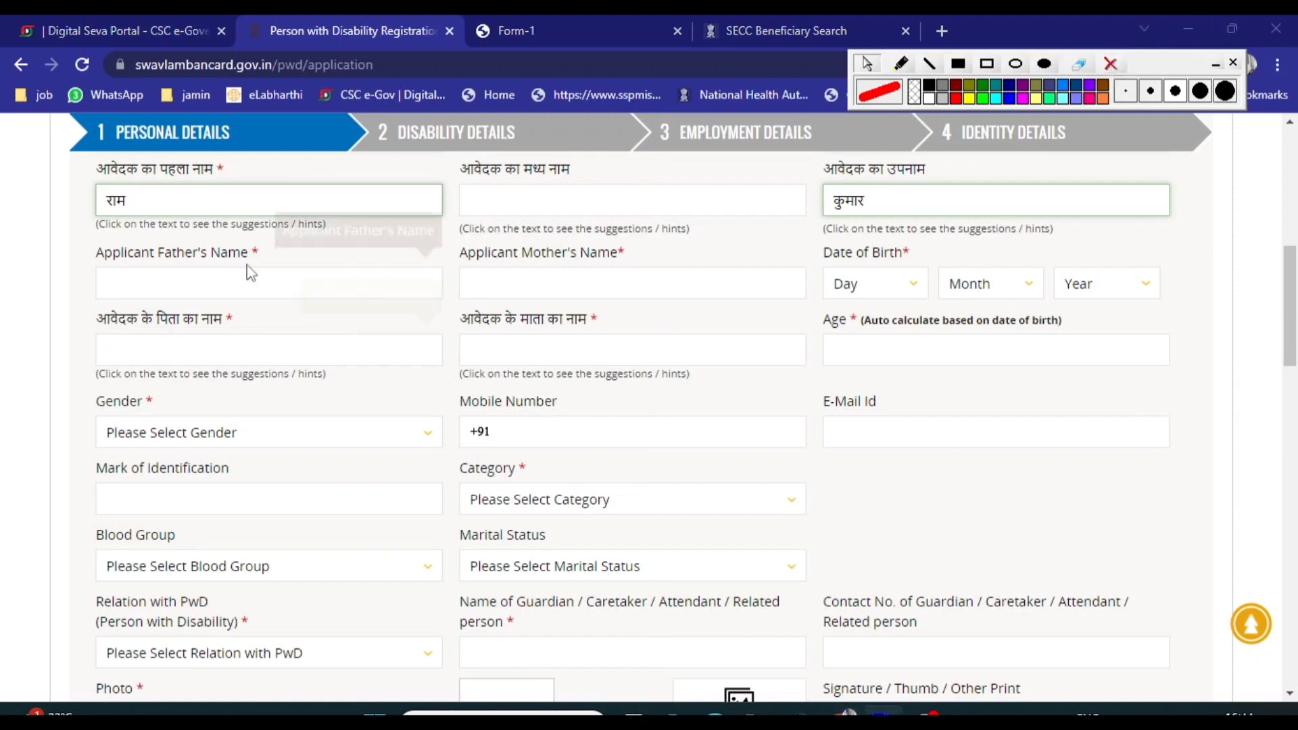
Tick the Hindi first name and the parents' name fields in red, underline the date of birth, and clear the marks.
{"action": "left_click", "coordinate": [242, 281]}
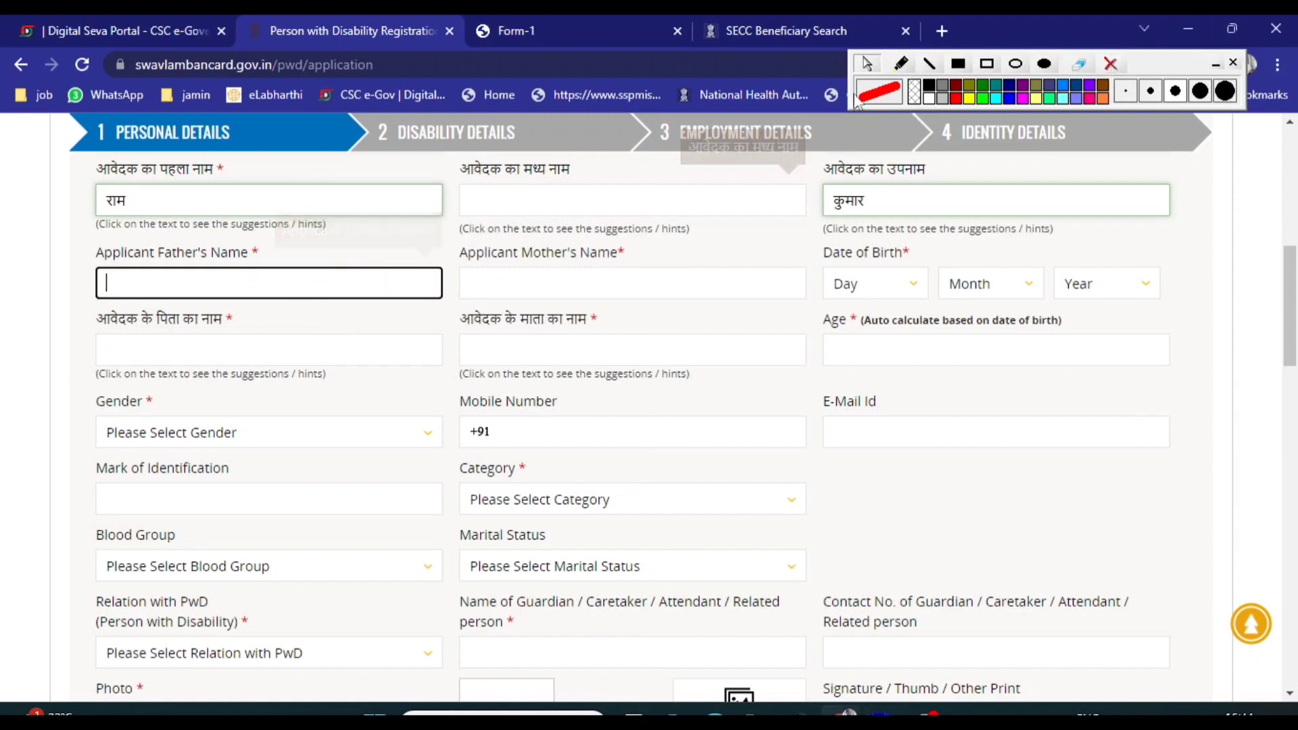
{"action": "left_click", "coordinate": [900, 64]}
{"action": "left_click_drag", "start_coordinate": [245, 203], "coordinate": [277, 197]}
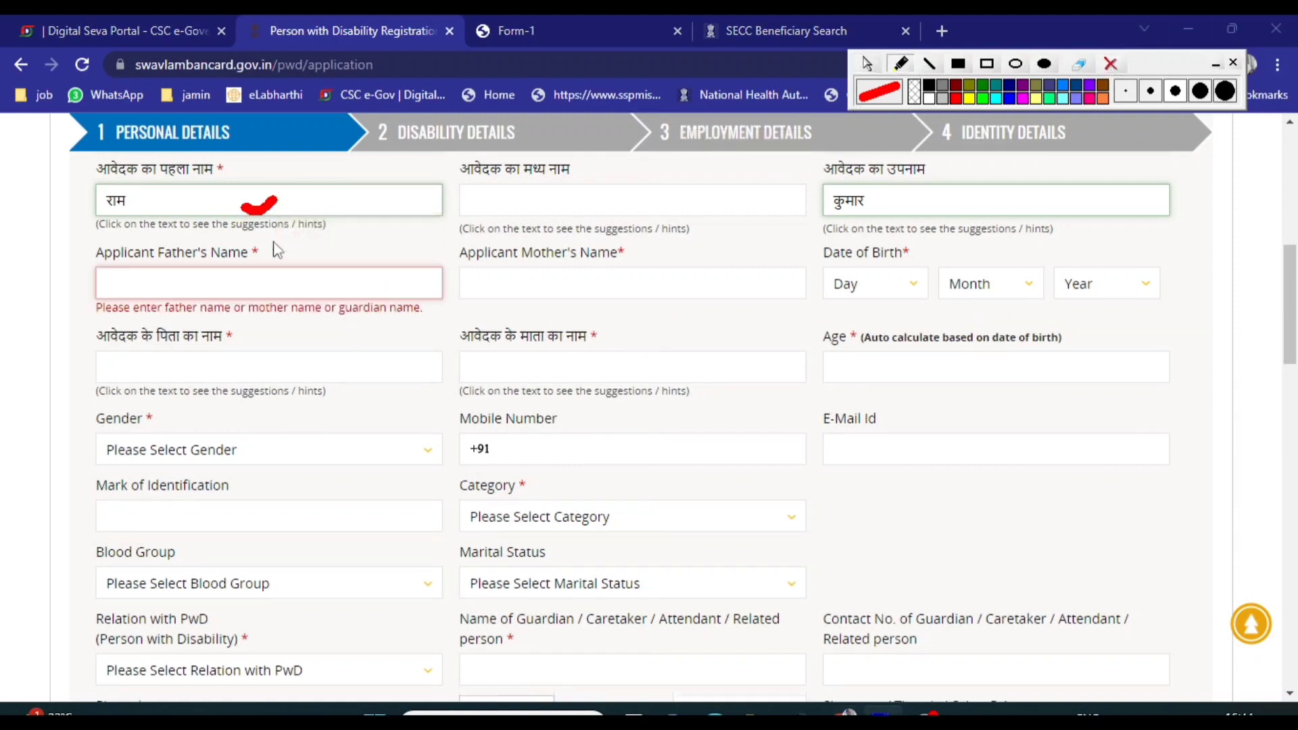
{"action": "left_click_drag", "start_coordinate": [264, 289], "coordinate": [317, 262]}
{"action": "mouse_move", "coordinate": [658, 282]}
{"action": "left_mouse_down"}
{"action": "mouse_move", "coordinate": [674, 292]}
{"action": "mouse_move", "coordinate": [705, 267]}
{"action": "left_mouse_up"}
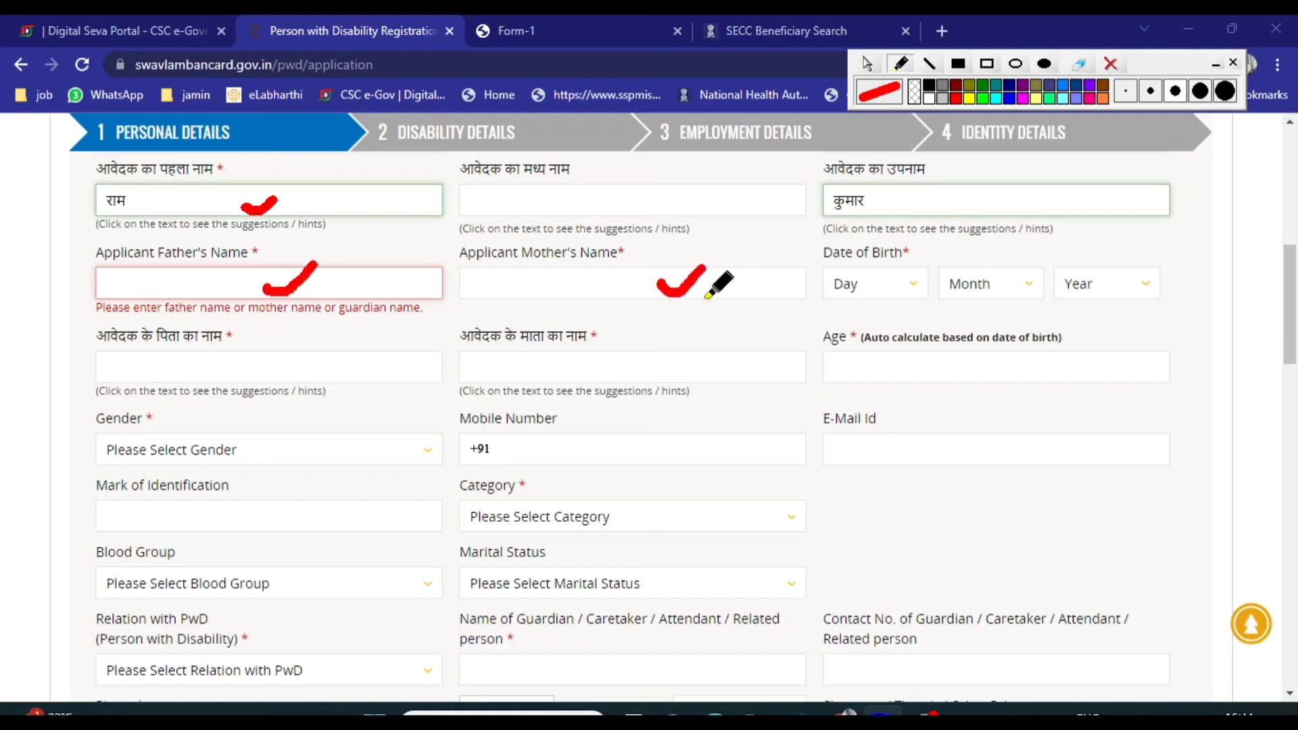
{"action": "left_click_drag", "start_coordinate": [243, 362], "coordinate": [289, 353]}
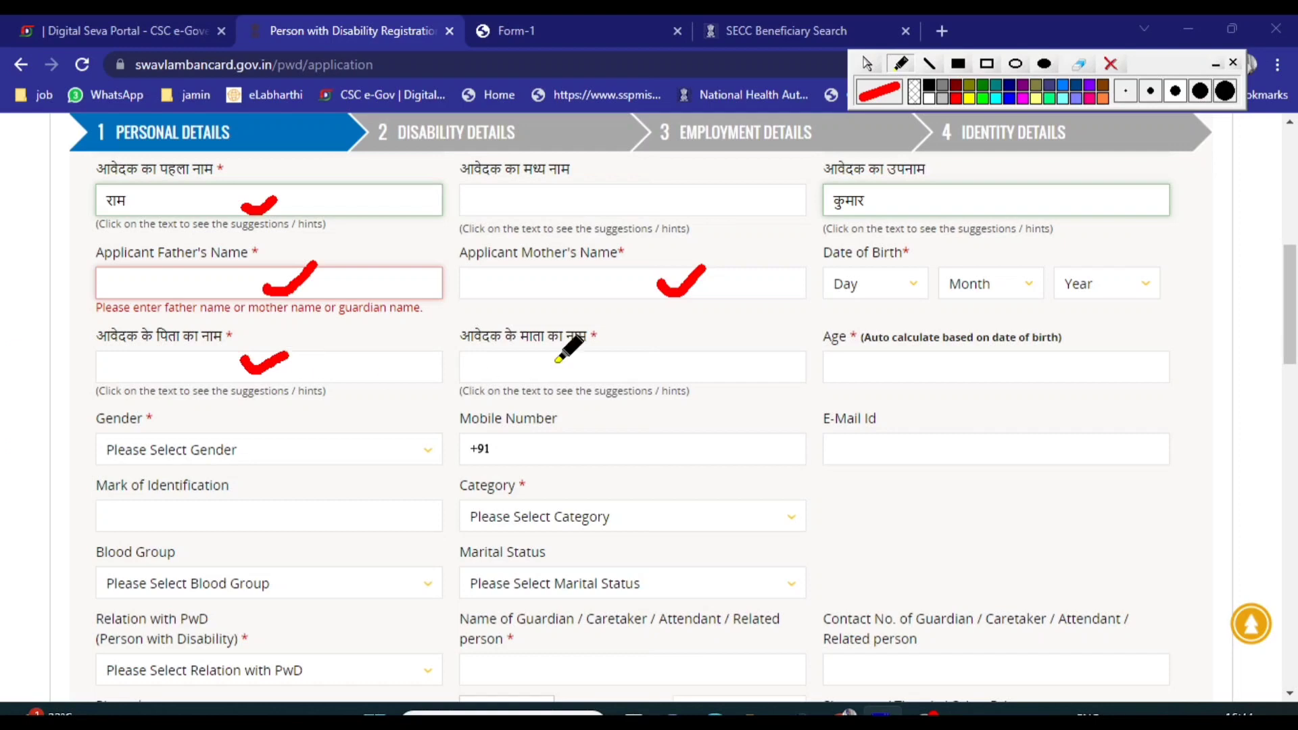
{"action": "left_click_drag", "start_coordinate": [551, 364], "coordinate": [594, 354]}
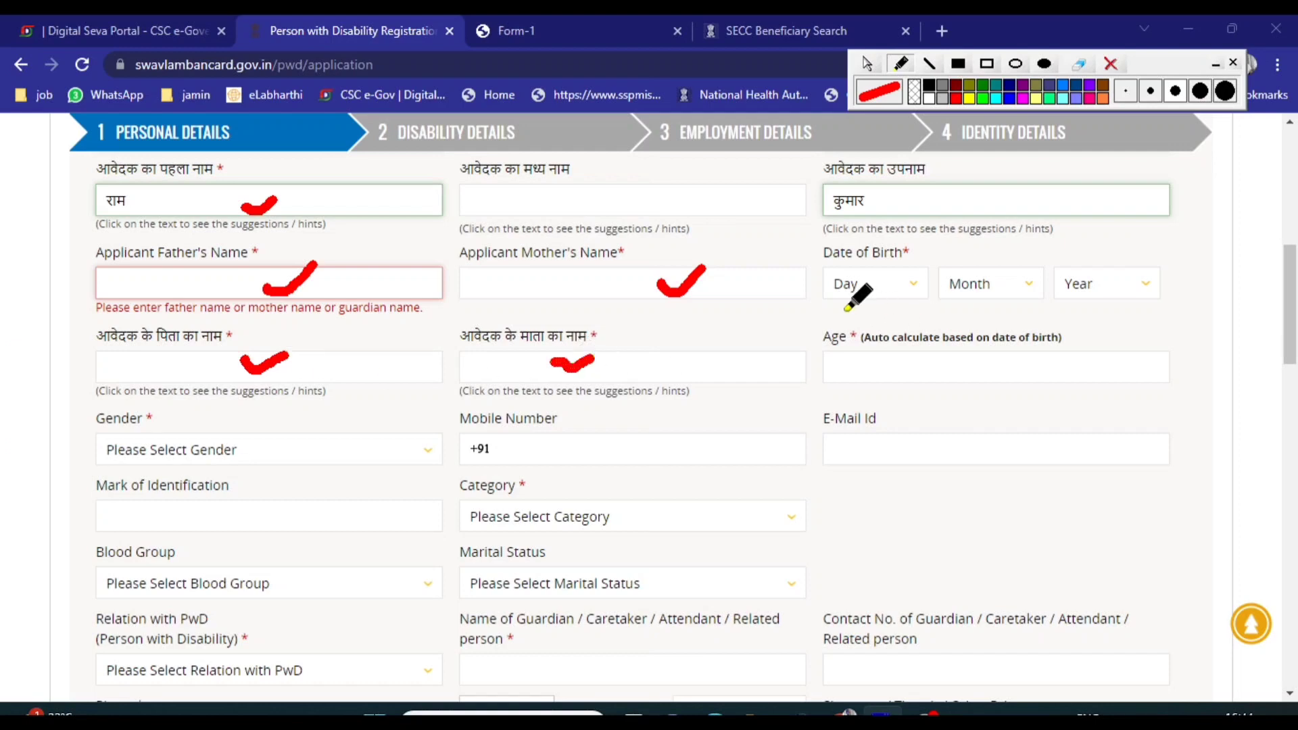
{"action": "left_click_drag", "start_coordinate": [830, 309], "coordinate": [1049, 299]}
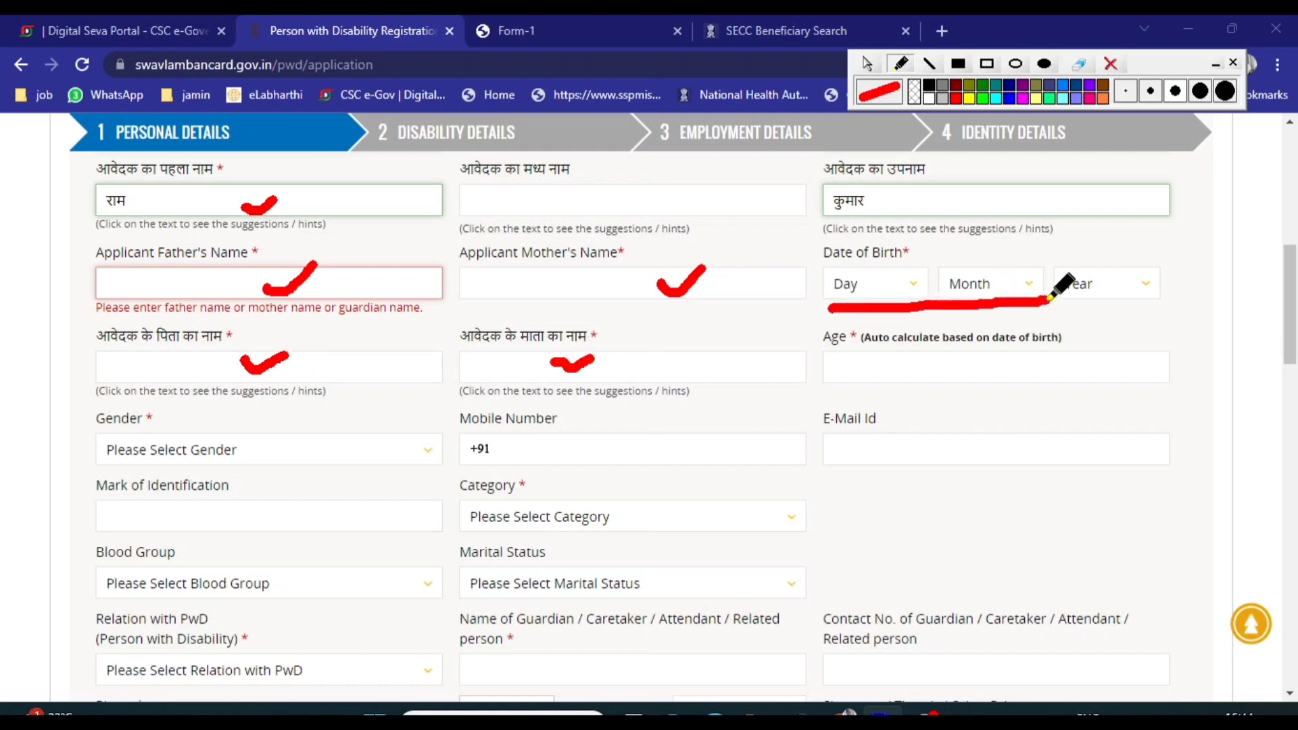
{"action": "left_click", "coordinate": [1112, 65]}
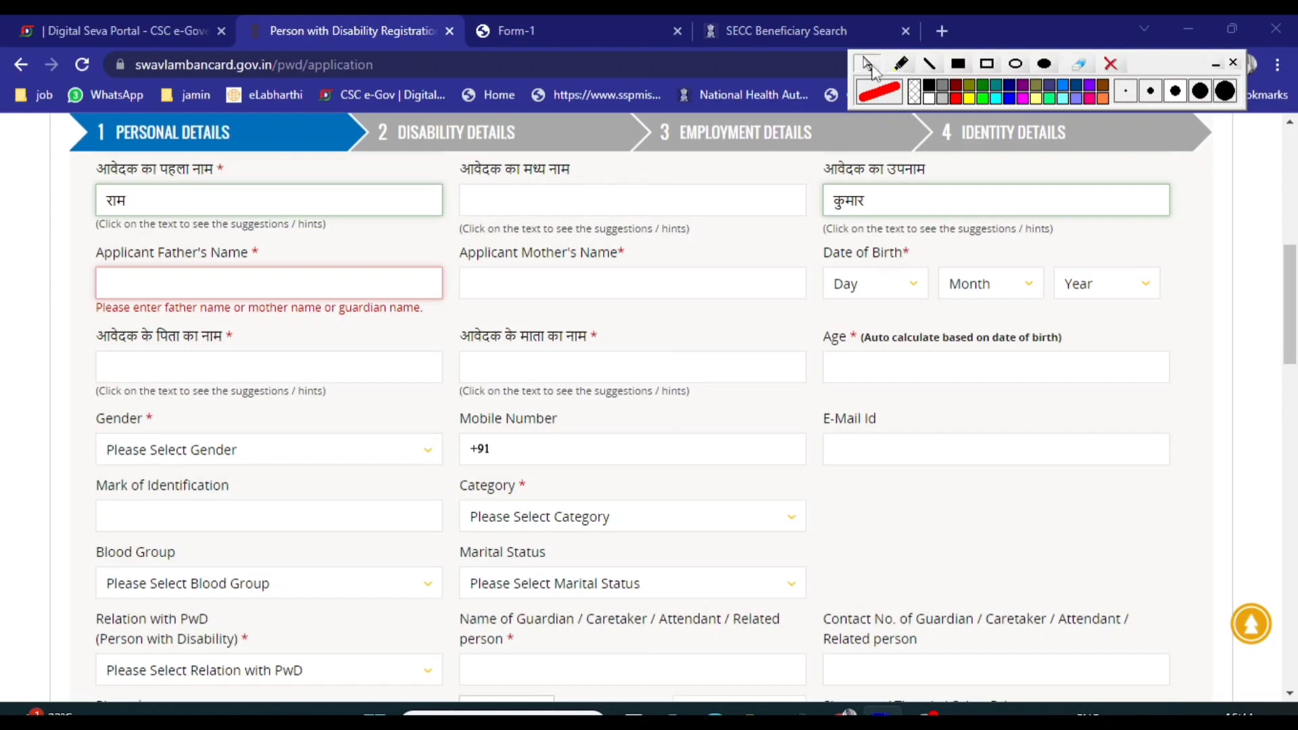
Set the applicant's gender to Male and place the cursor in the Mobile Number field.
{"action": "scroll", "coordinate": [686, 389], "scroll_direction": "down", "scroll_amount": 3}
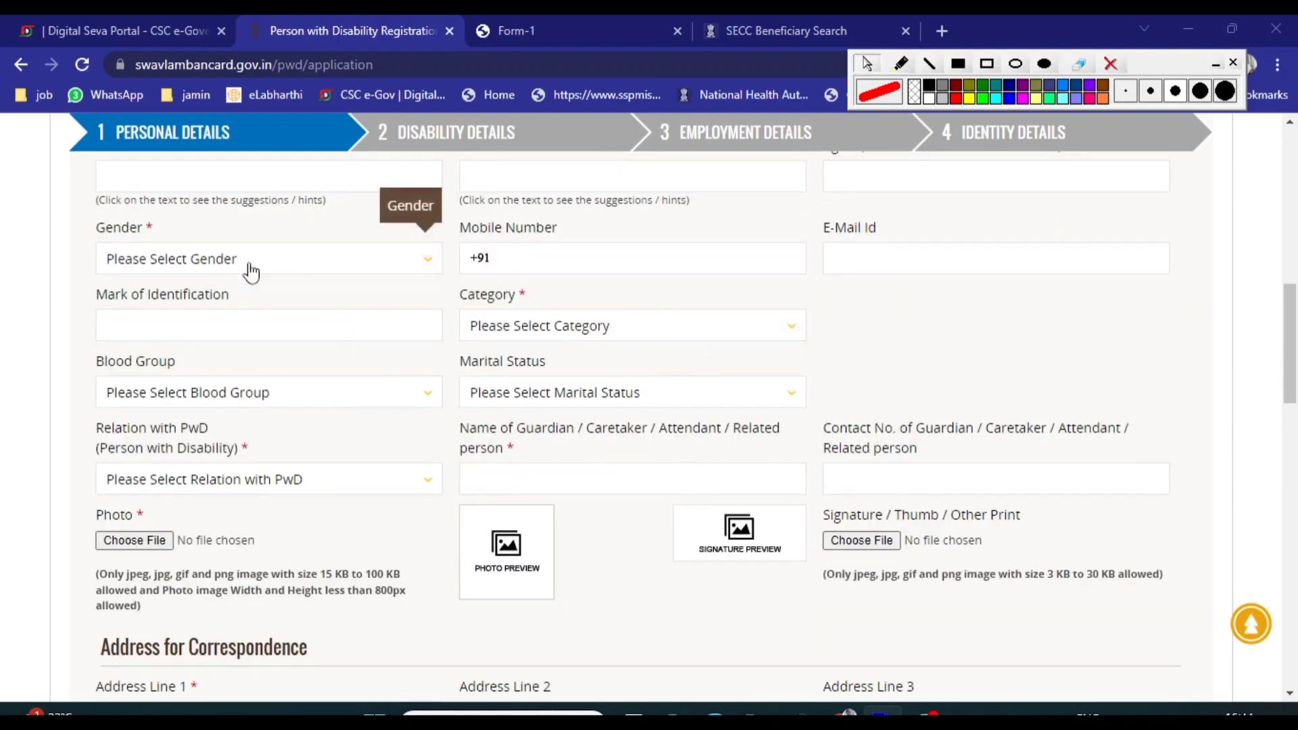
{"action": "left_click", "coordinate": [250, 270]}
{"action": "left_click", "coordinate": [180, 302]}
{"action": "left_click", "coordinate": [555, 252]}
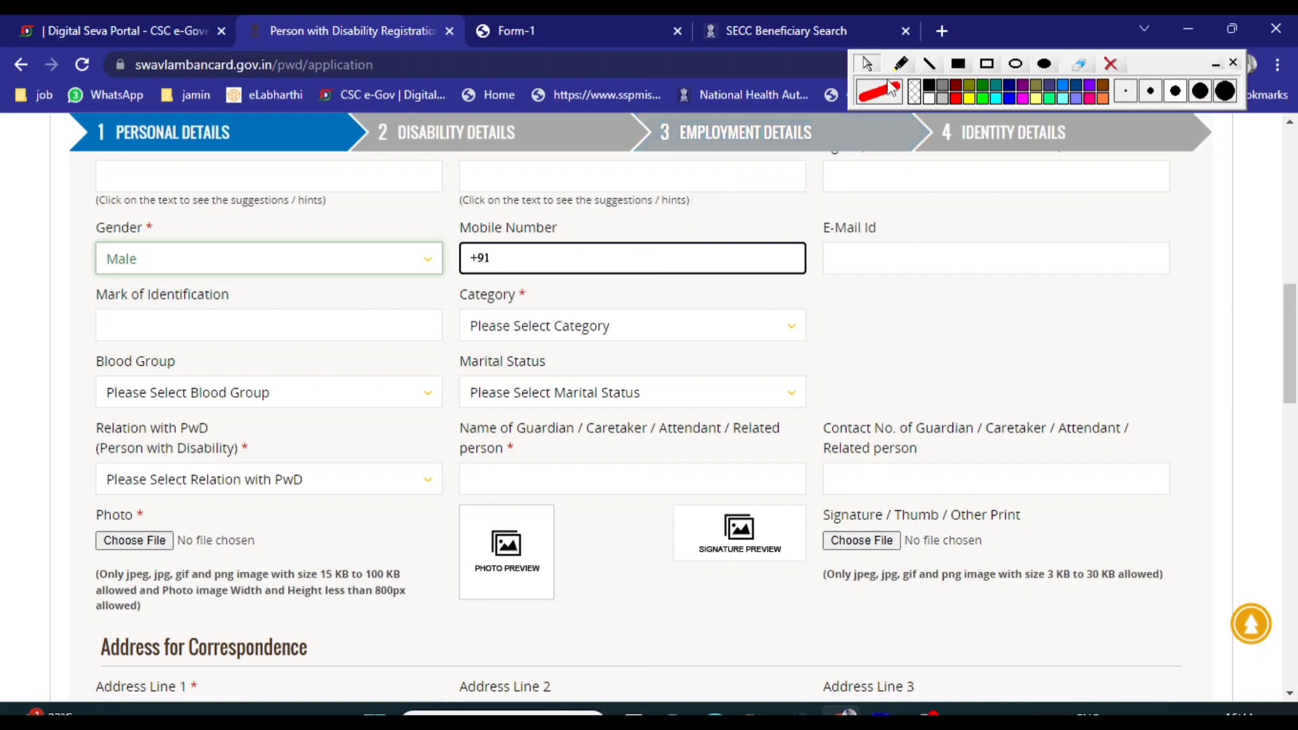
Tick the E-Mail Id field in red and enter "a mole on right hand" as the mark of identification.
{"action": "left_click", "coordinate": [901, 64]}
{"action": "left_click_drag", "start_coordinate": [878, 259], "coordinate": [921, 249]}
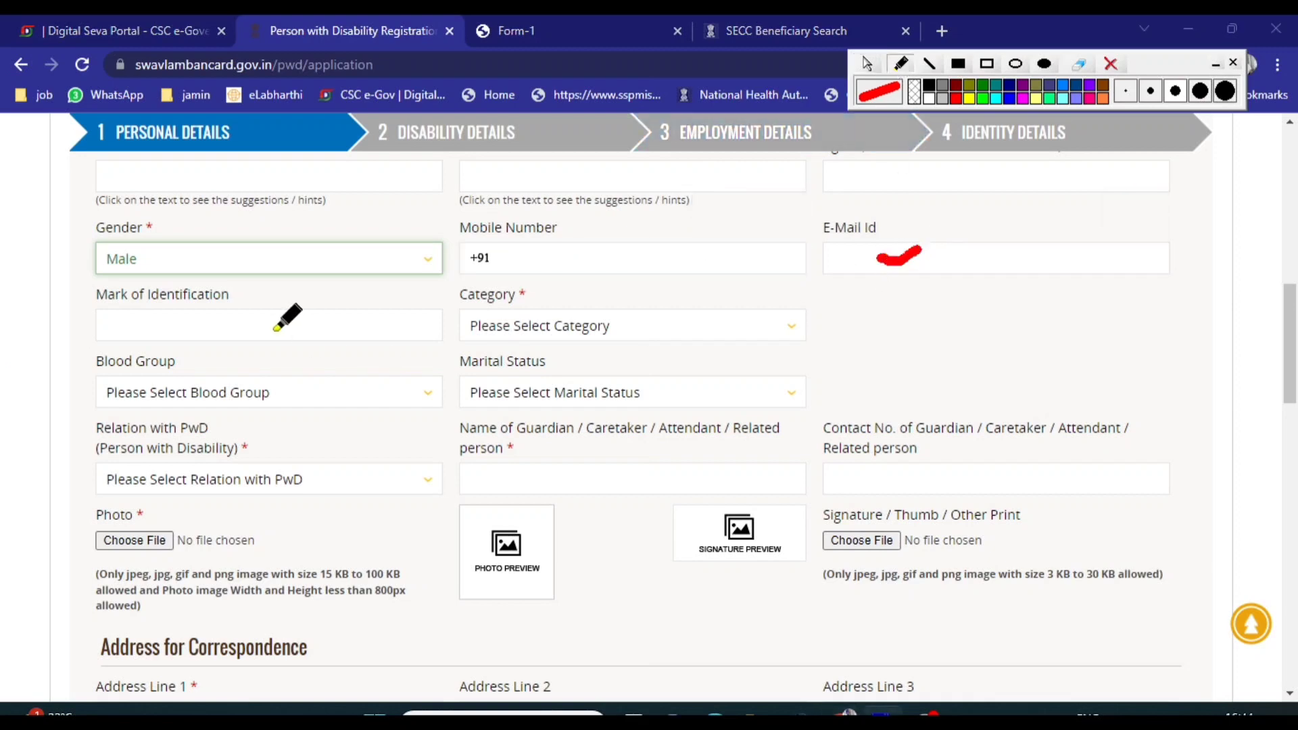
{"action": "left_click_drag", "start_coordinate": [261, 333], "coordinate": [272, 327]}
{"action": "left_click", "coordinate": [300, 328]}
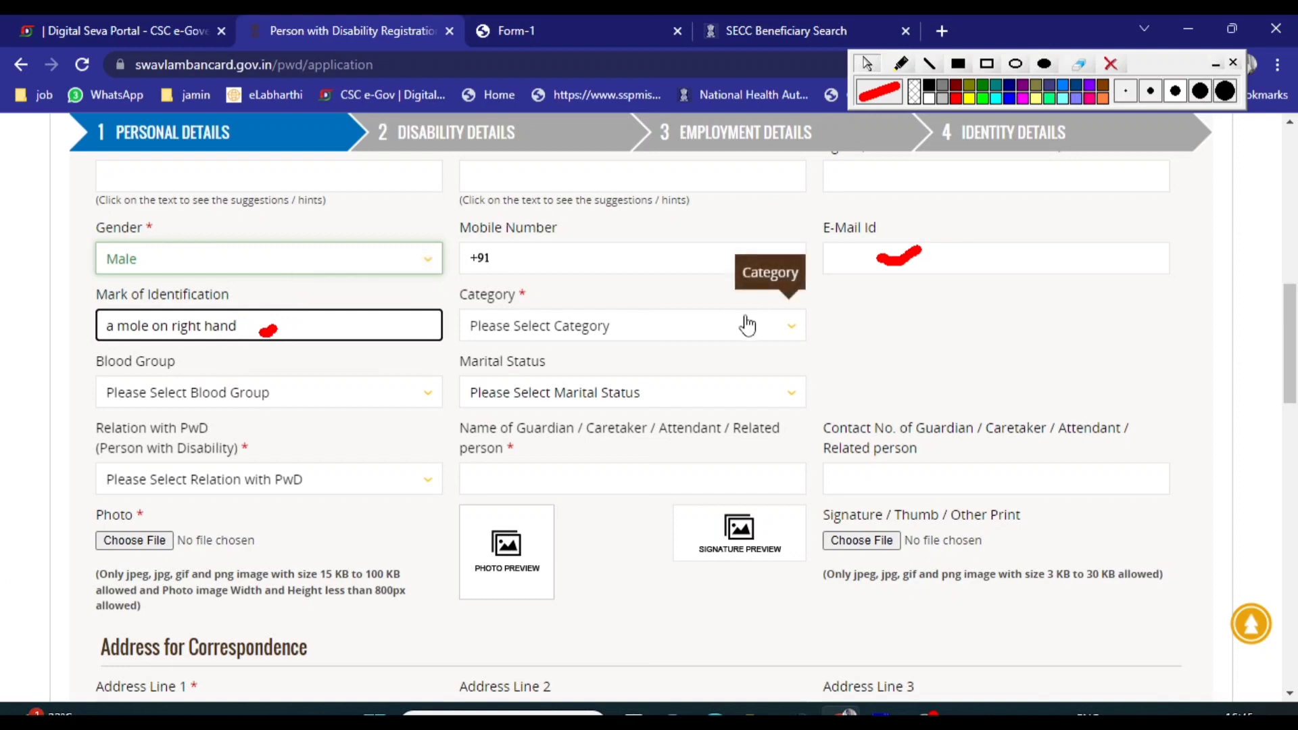
Set the applicant's category to OBC and clear the red pen marks from the screen.
{"action": "left_click", "coordinate": [564, 326]}
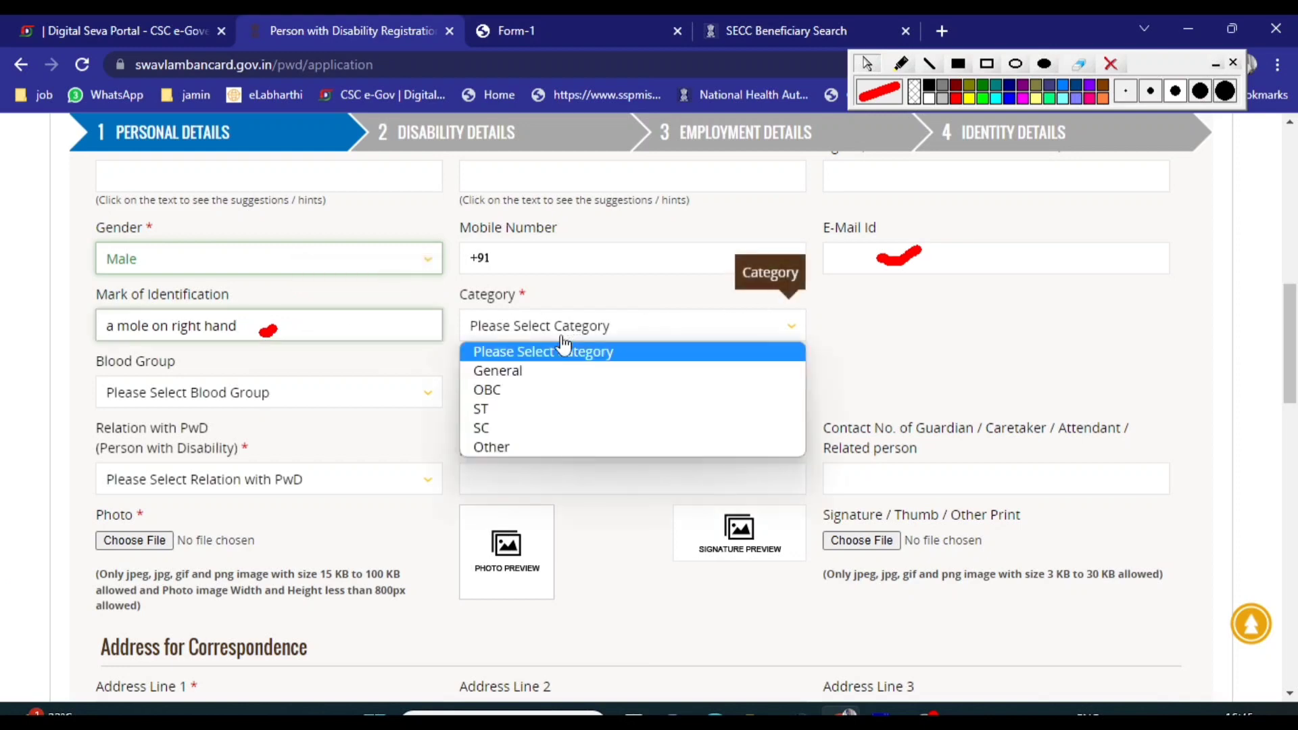
{"action": "left_click", "coordinate": [529, 394]}
{"action": "scroll", "coordinate": [383, 420], "scroll_direction": "down", "scroll_amount": 1}
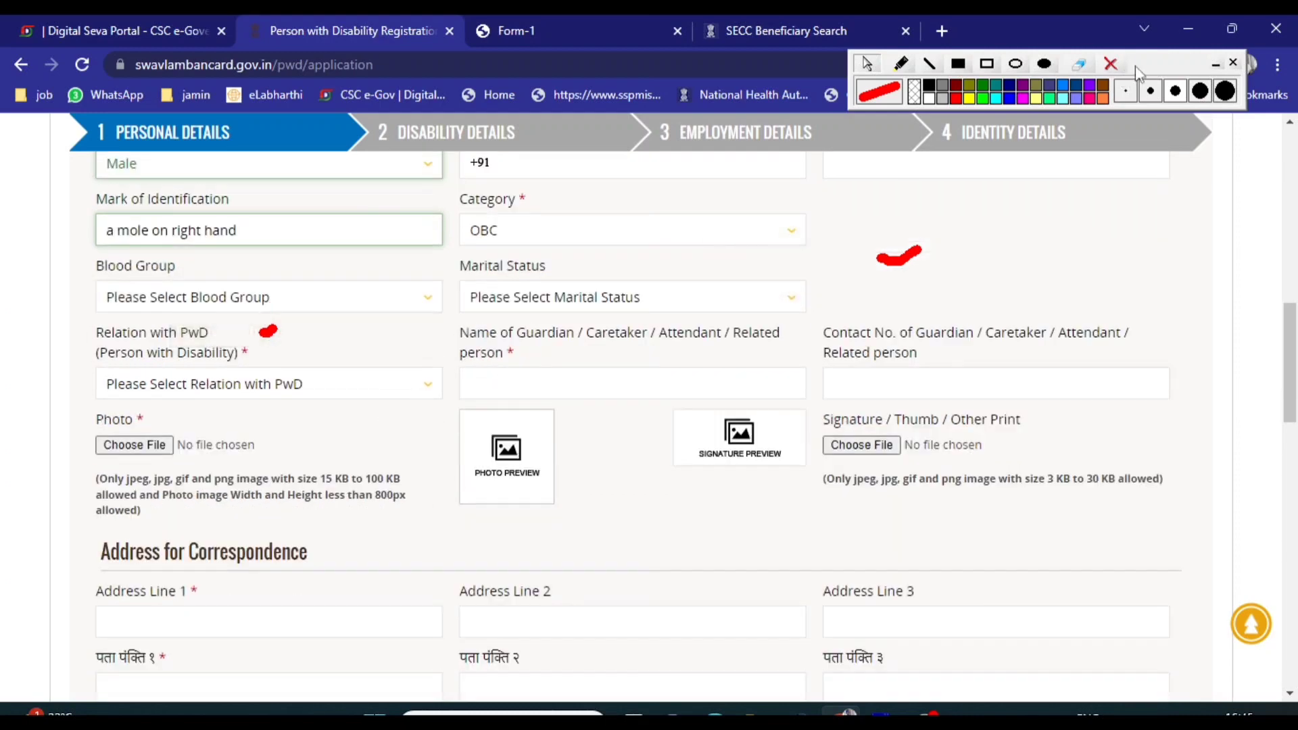
{"action": "left_click", "coordinate": [1111, 64]}
Check the blood group options without choosing one, and set the marital status to Unmarried.
{"action": "left_click", "coordinate": [267, 303]}
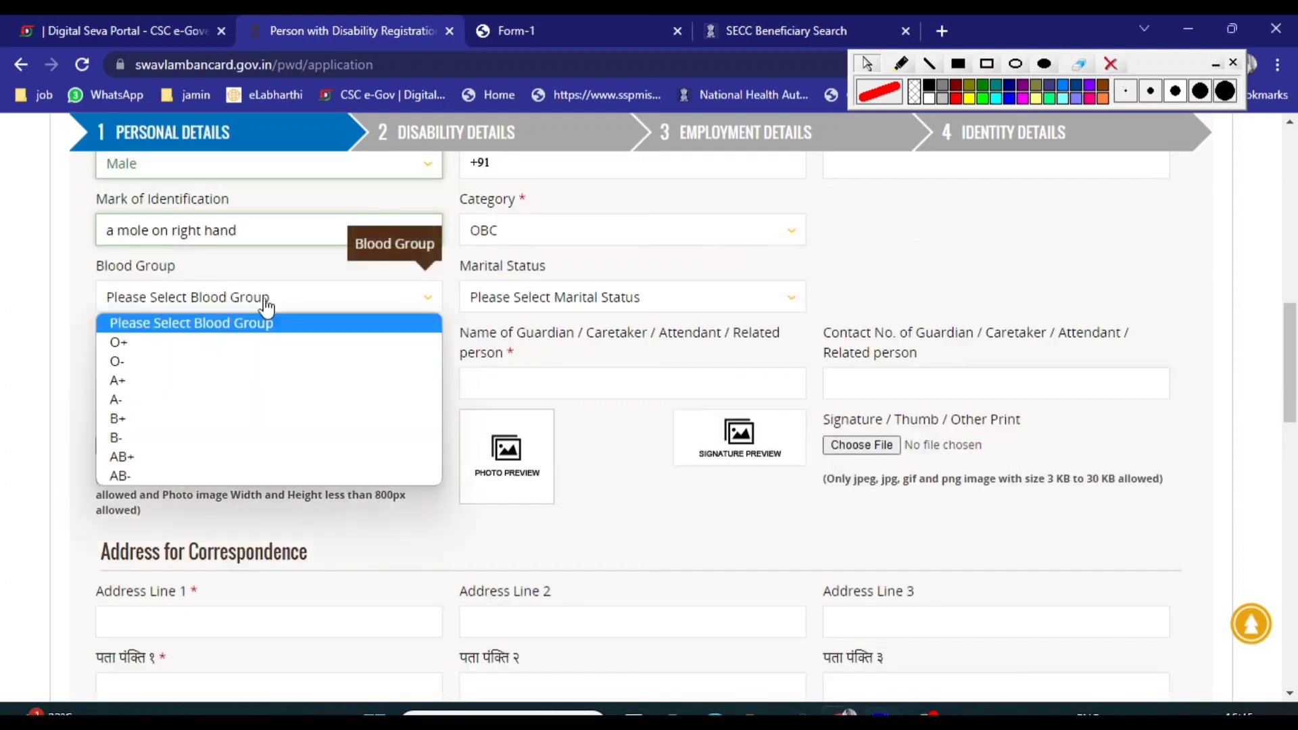
{"action": "left_click", "coordinate": [617, 472]}
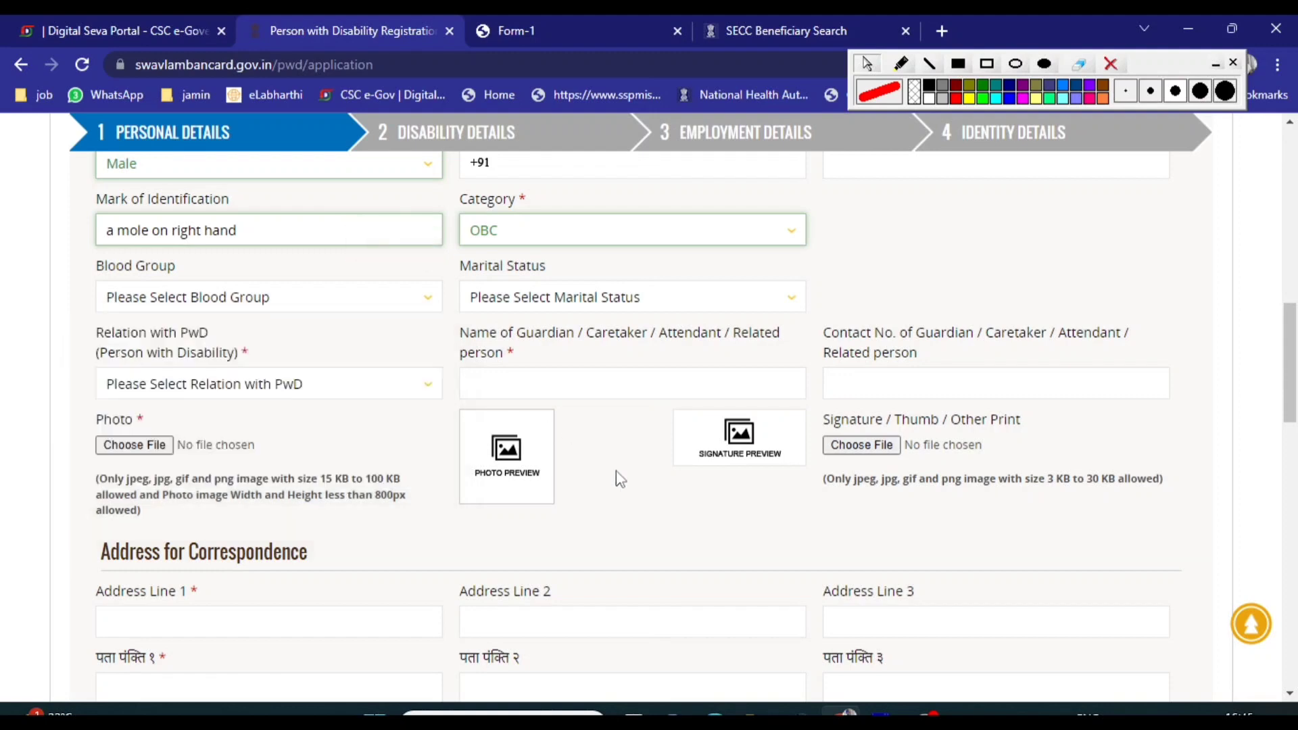
{"action": "left_click", "coordinate": [606, 304]}
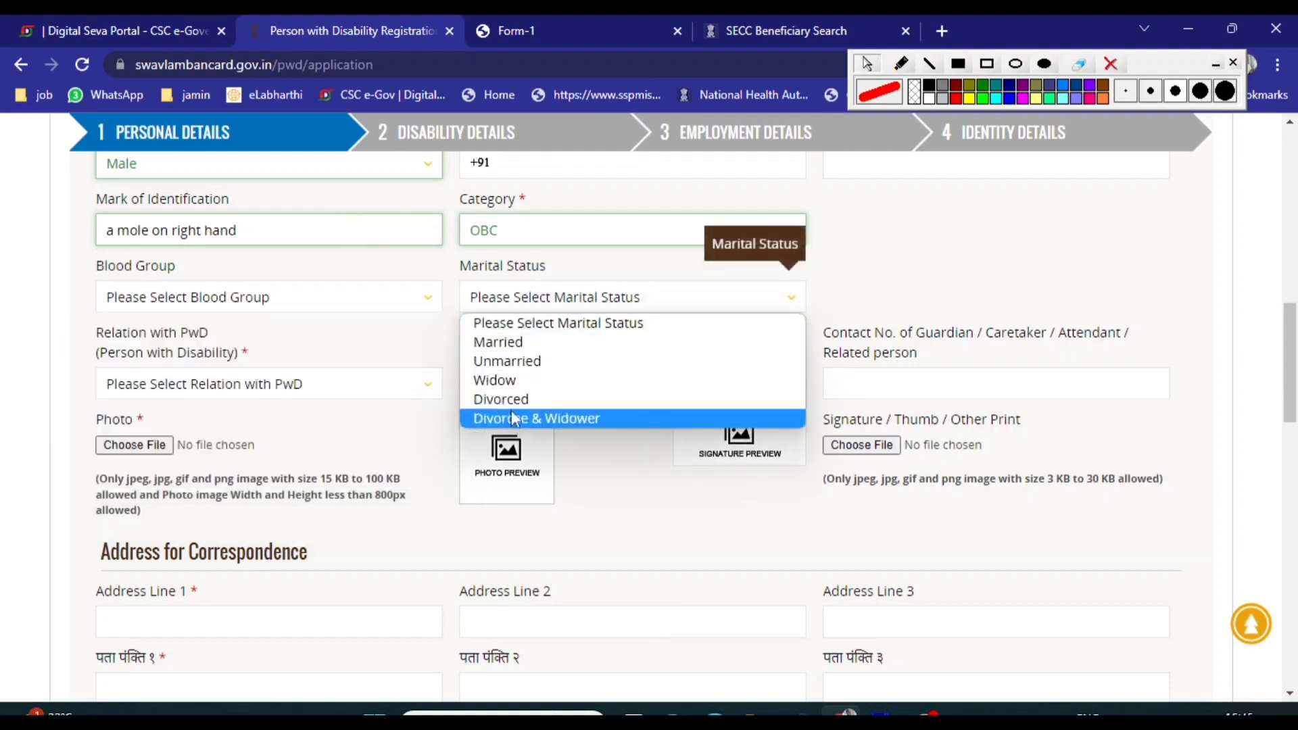
{"action": "left_click", "coordinate": [511, 361]}
Set the relation with PwD to Father and place the cursor in the guardian's name field, then the contact number field.
{"action": "scroll", "coordinate": [418, 392], "scroll_direction": "down", "scroll_amount": 3}
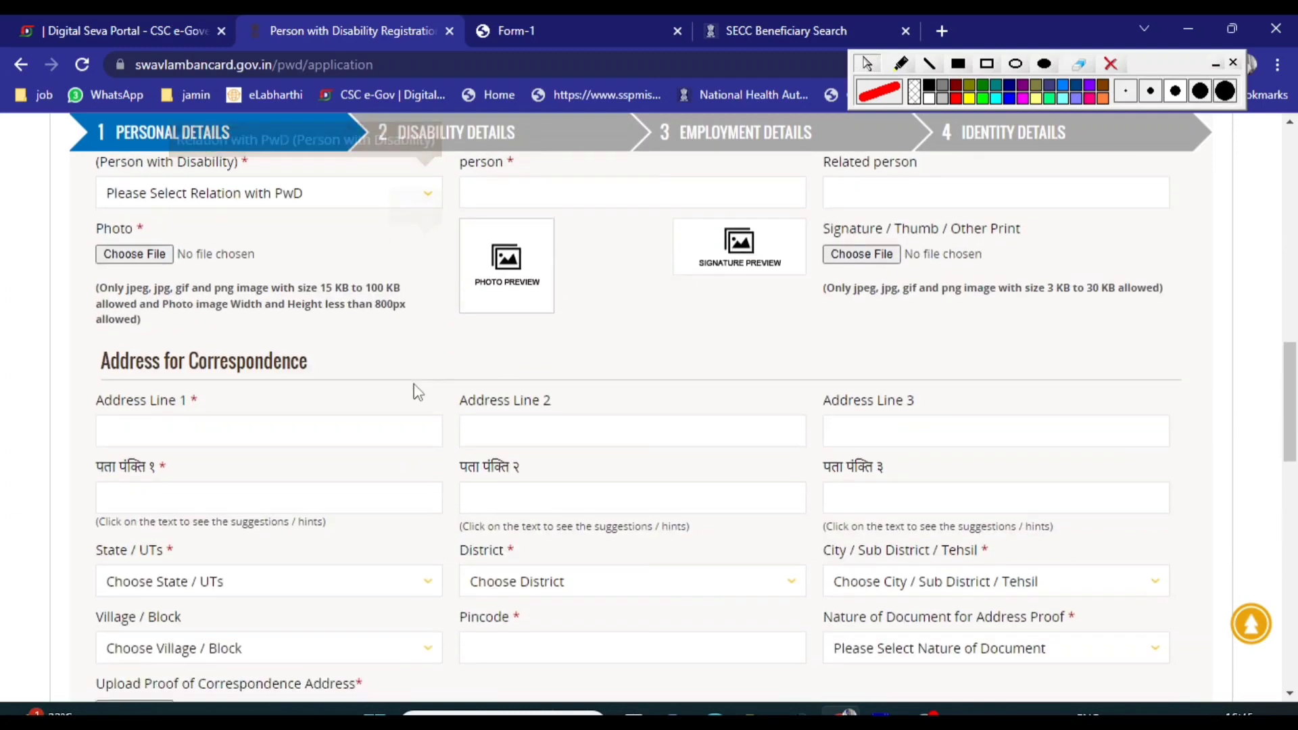
{"action": "scroll", "coordinate": [418, 393], "scroll_direction": "up", "scroll_amount": 3}
{"action": "left_click", "coordinate": [280, 389]}
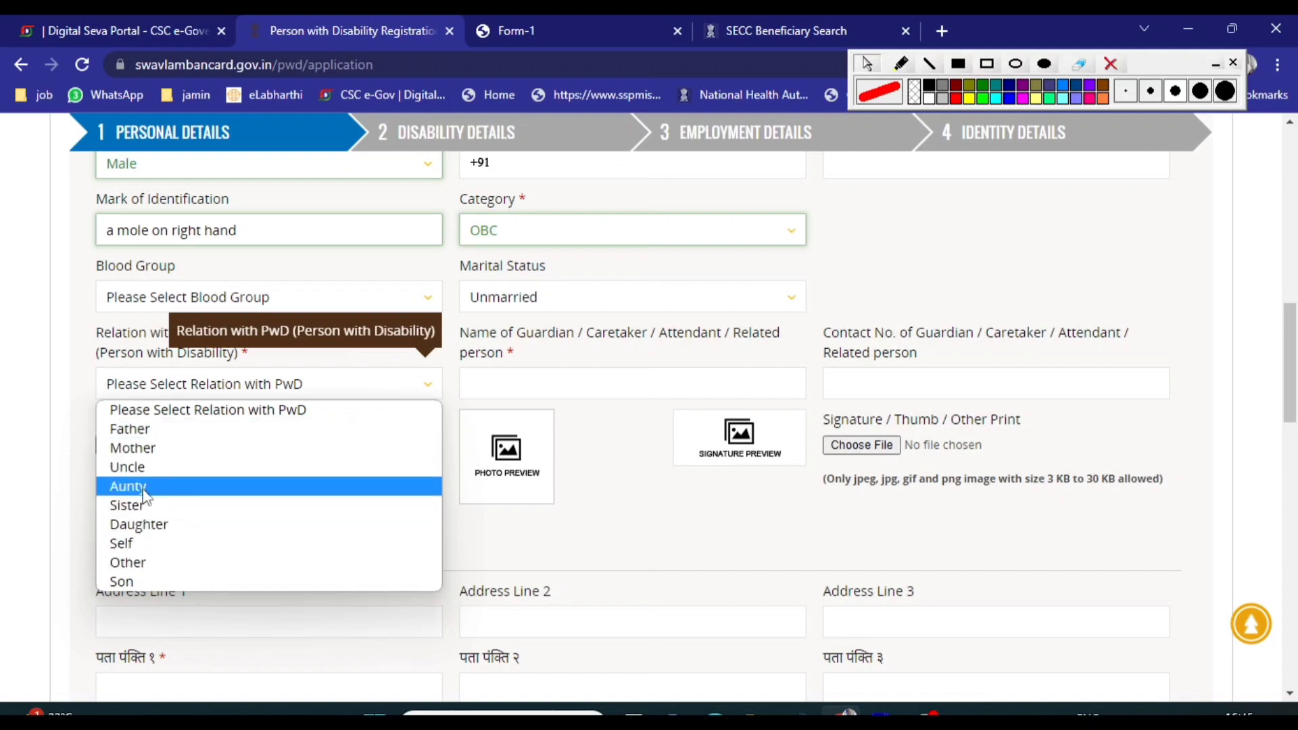
{"action": "left_click", "coordinate": [155, 433]}
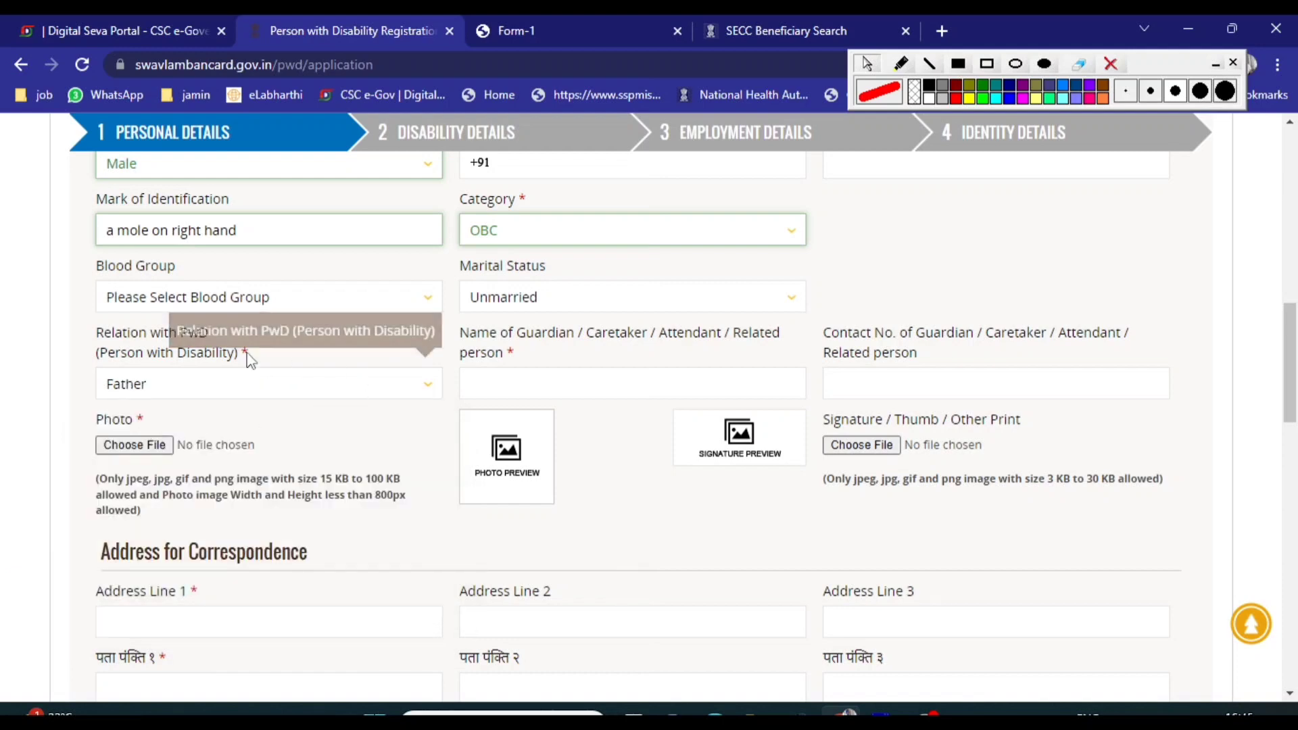
{"action": "left_click_drag", "start_coordinate": [96, 330], "coordinate": [259, 364]}
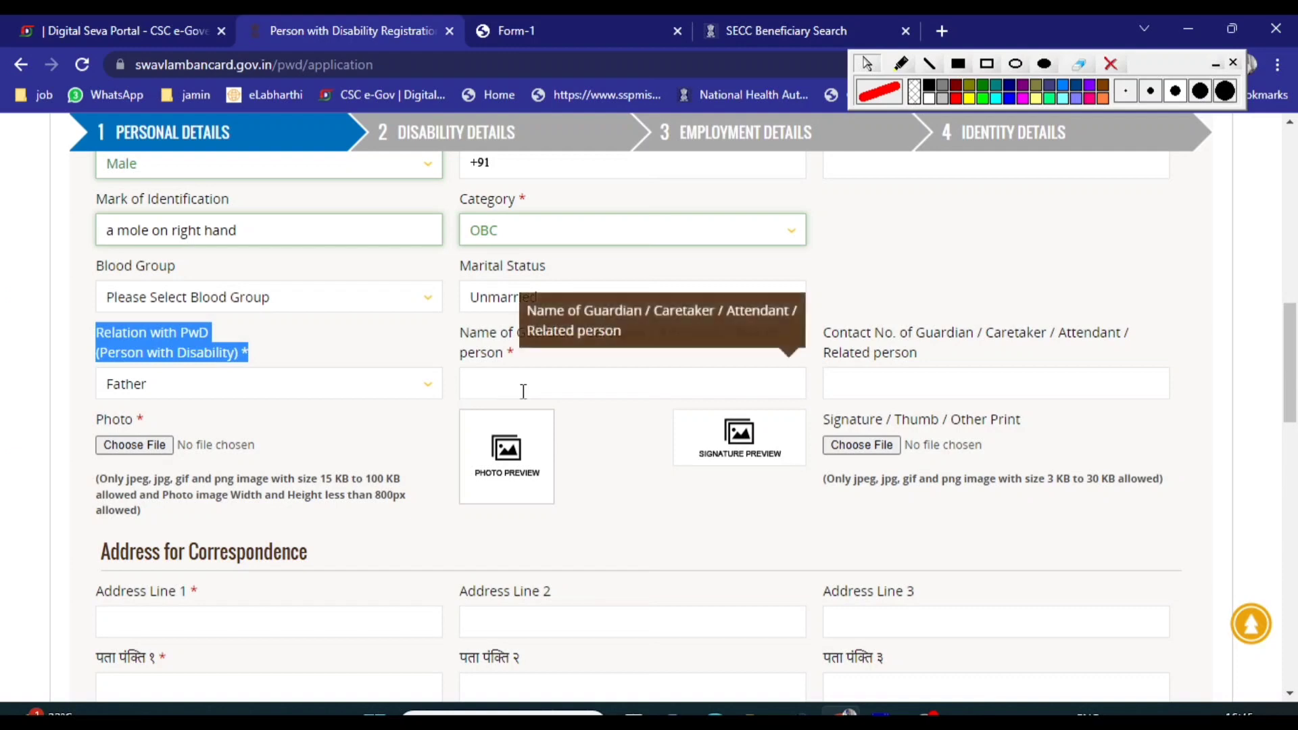
{"action": "left_click", "coordinate": [584, 393]}
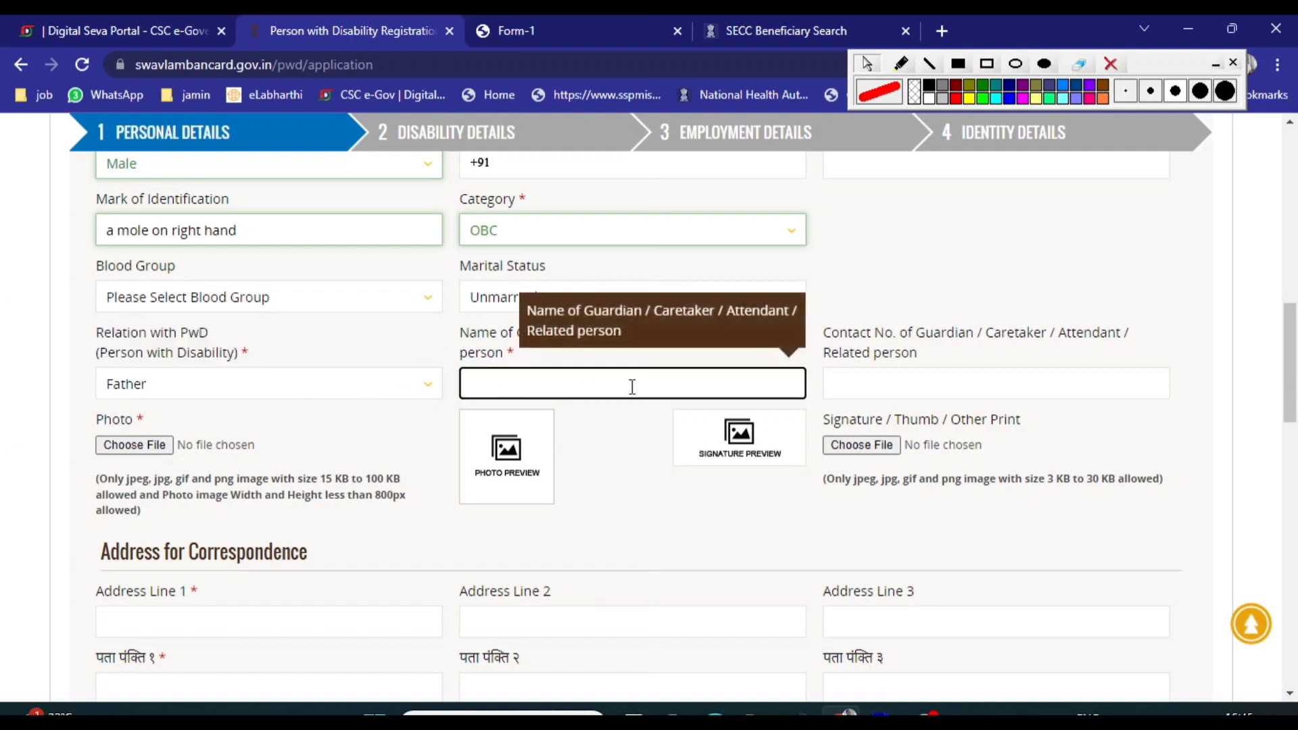
{"action": "left_click", "coordinate": [934, 382]}
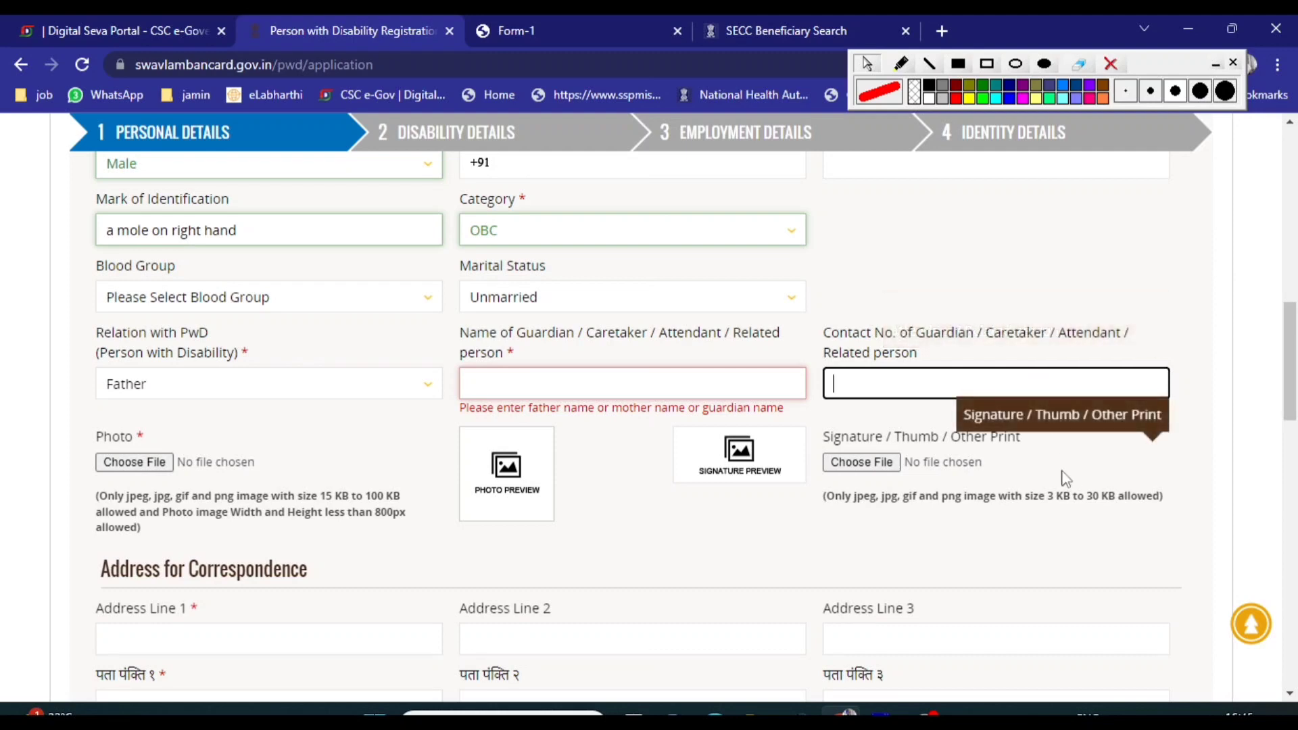
Frame the Signature / Thumb / Other Print upload area with a red rectangle and tick the photo and signature previews in red.
{"action": "scroll", "coordinate": [1066, 479], "scroll_direction": "down", "scroll_amount": 1}
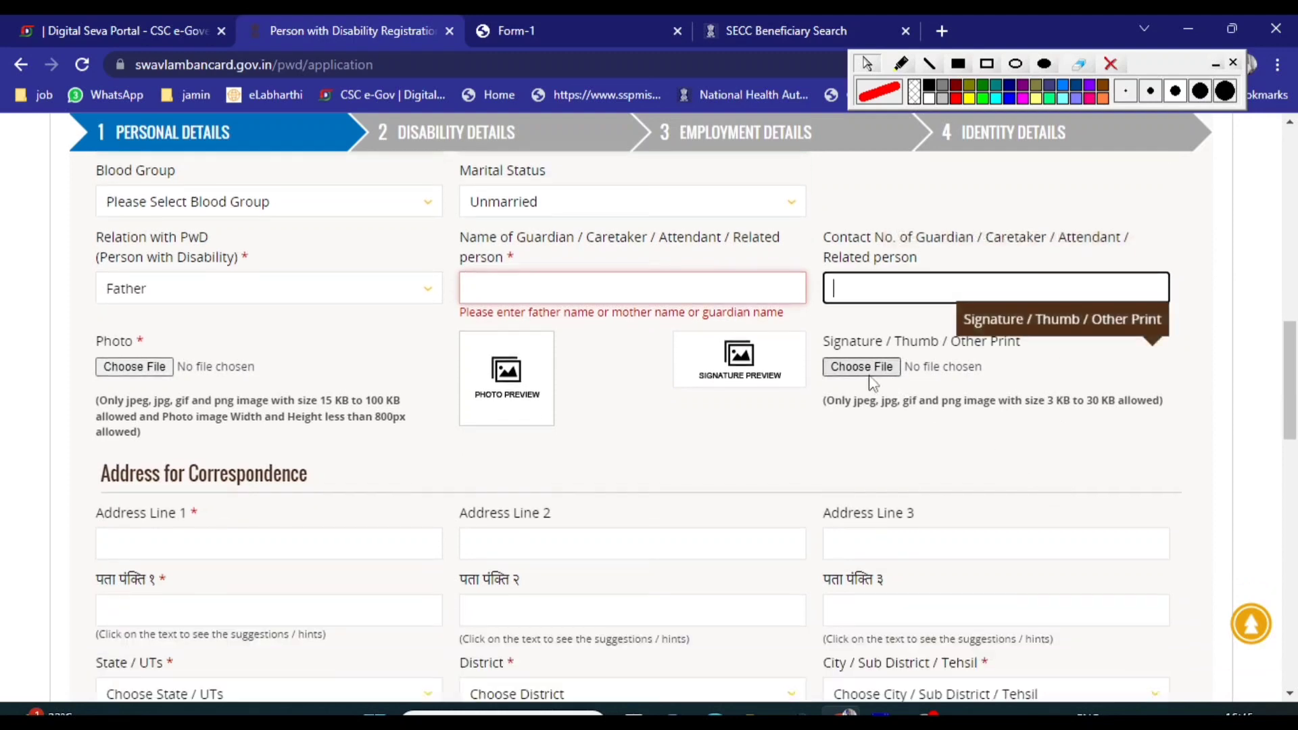
{"action": "left_click", "coordinate": [987, 63]}
{"action": "mouse_move", "coordinate": [808, 320]}
{"action": "left_mouse_down"}
{"action": "mouse_move", "coordinate": [836, 379]}
{"action": "mouse_move", "coordinate": [1018, 443]}
{"action": "mouse_move", "coordinate": [1113, 459]}
{"action": "mouse_move", "coordinate": [1210, 431]}
{"action": "left_mouse_up"}
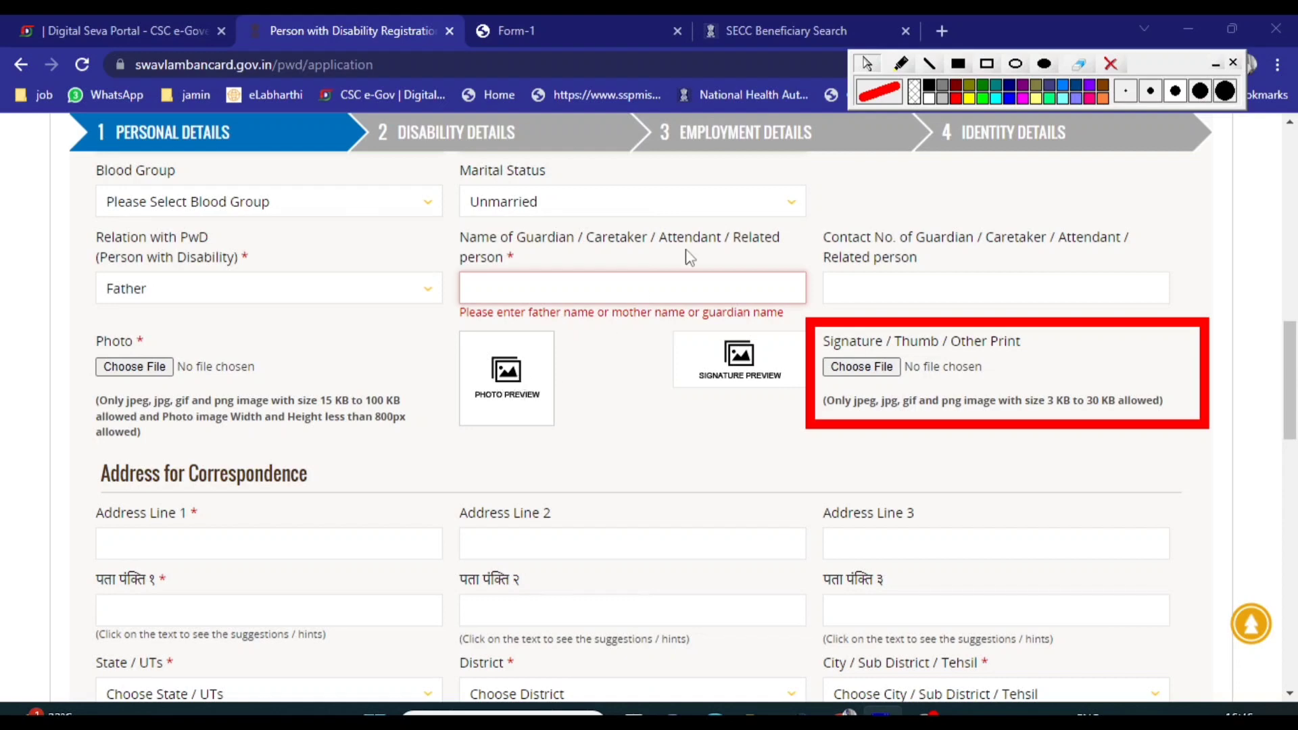
{"action": "left_click", "coordinate": [901, 63]}
{"action": "left_click_drag", "start_coordinate": [512, 433], "coordinate": [547, 410]}
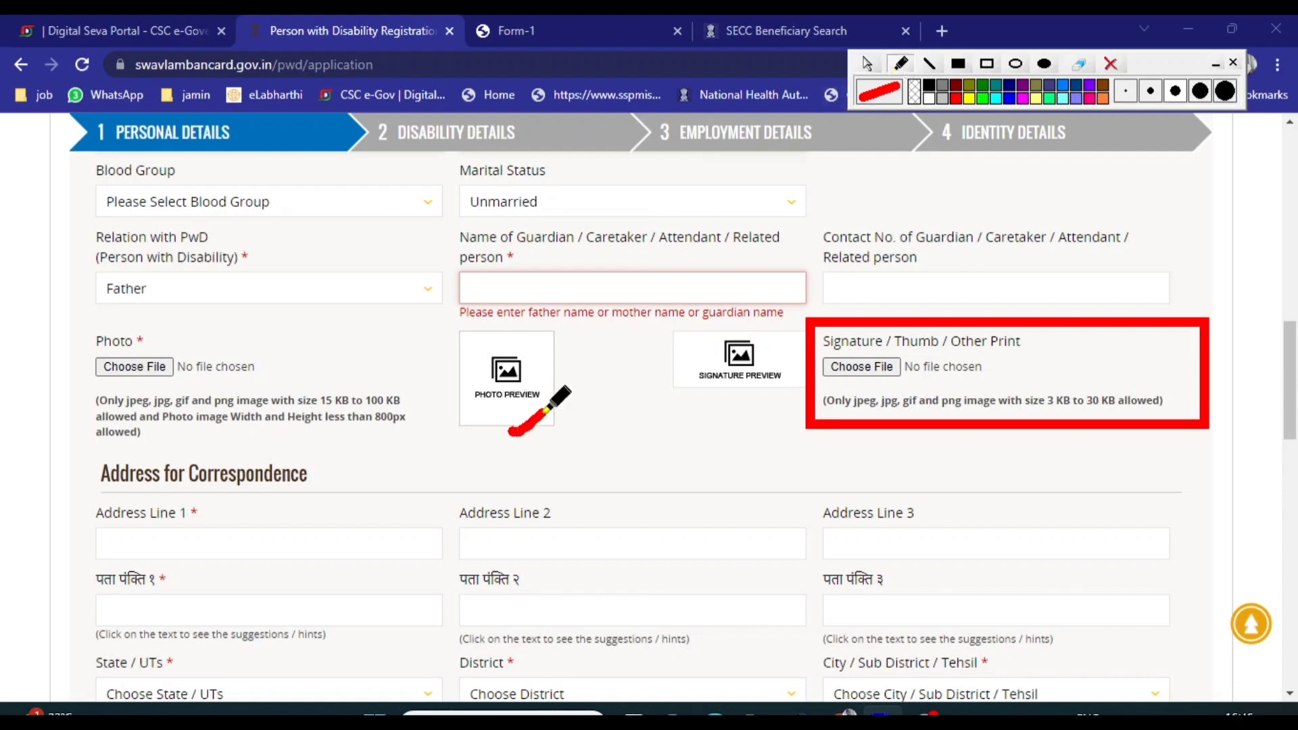
{"action": "left_click_drag", "start_coordinate": [677, 407], "coordinate": [736, 394]}
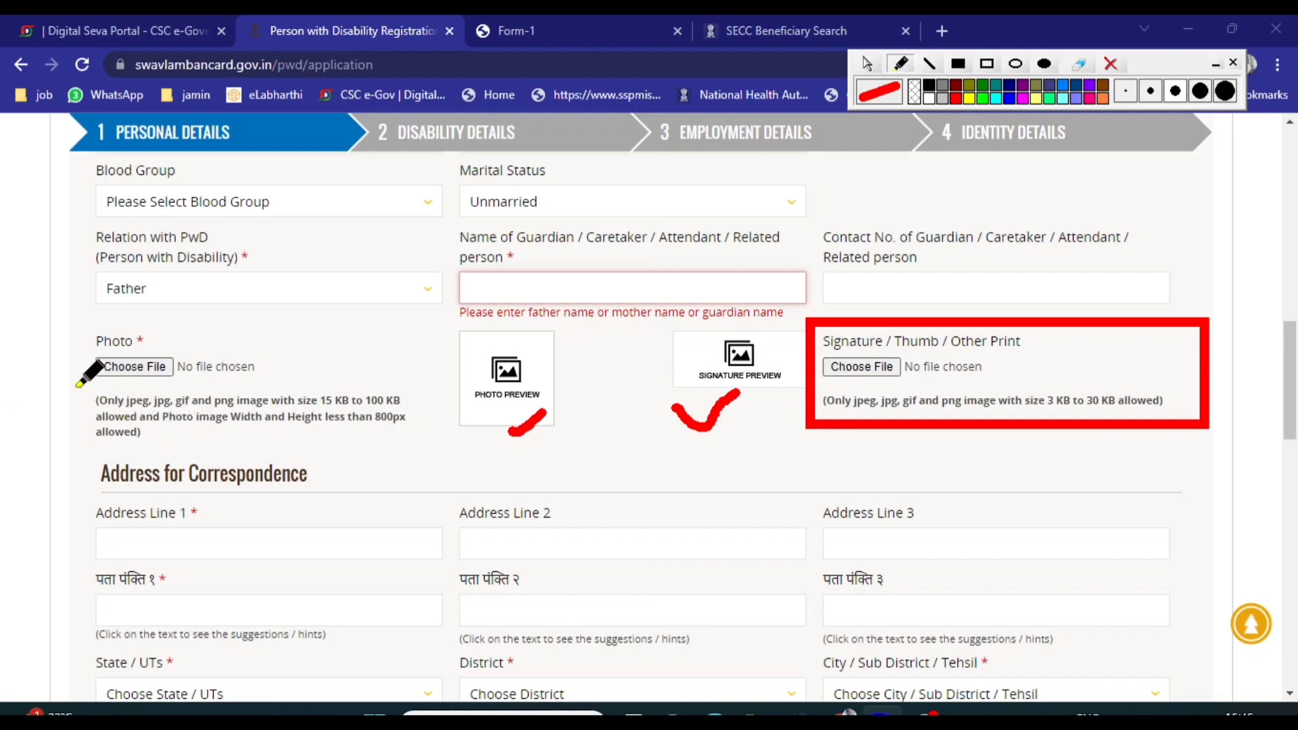
Draw red pen arrows from the photo and signature uploads to their previews, and clear all marks from the screen.
{"action": "left_click_drag", "start_coordinate": [84, 388], "coordinate": [190, 381]}
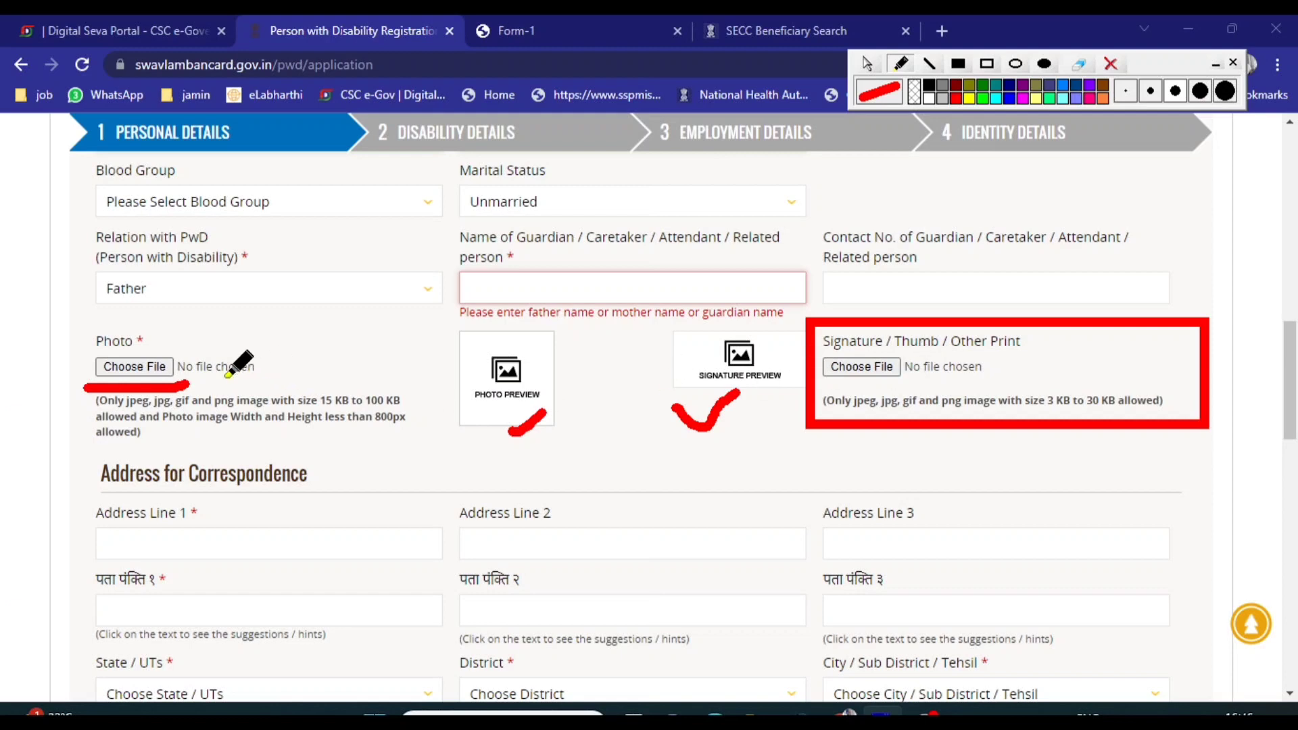
{"action": "mouse_move", "coordinate": [229, 374]}
{"action": "left_mouse_down"}
{"action": "mouse_move", "coordinate": [399, 371]}
{"action": "mouse_move", "coordinate": [396, 352]}
{"action": "mouse_move", "coordinate": [436, 367]}
{"action": "mouse_move", "coordinate": [394, 390]}
{"action": "left_mouse_up"}
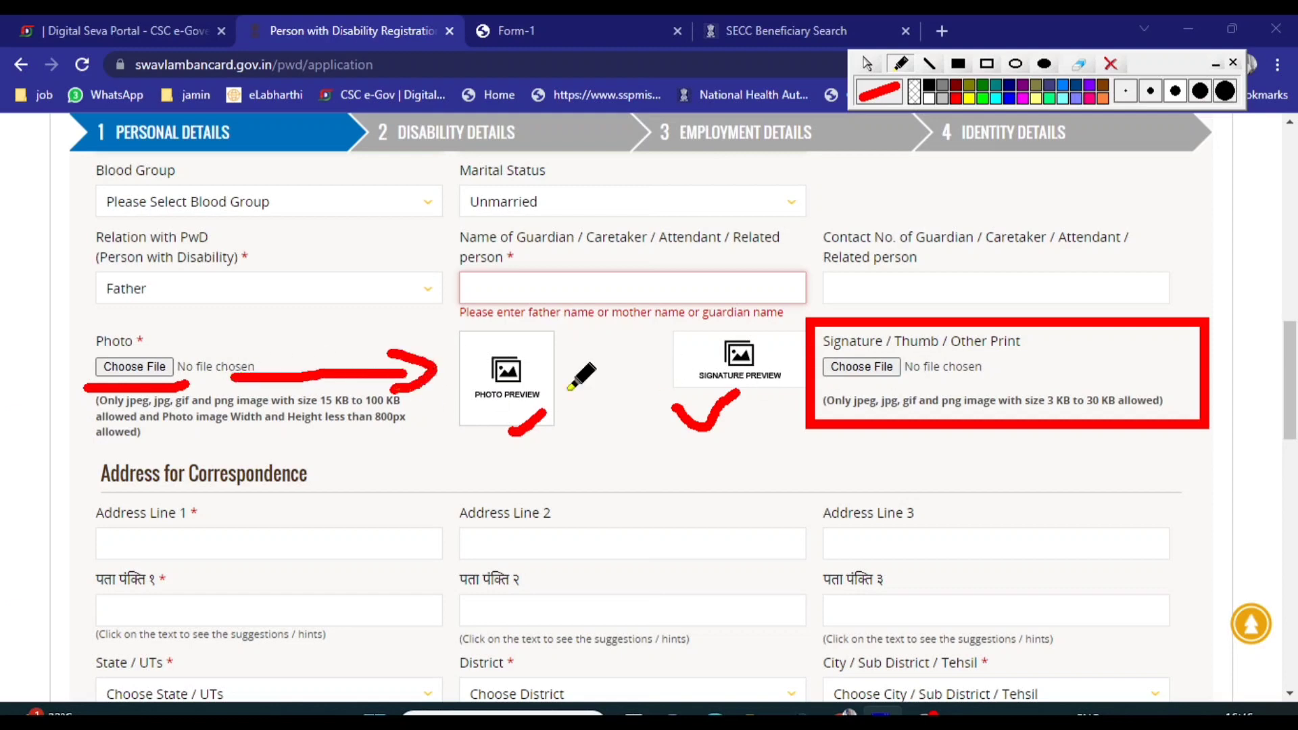
{"action": "mouse_move", "coordinate": [878, 383]}
{"action": "left_mouse_down"}
{"action": "mouse_move", "coordinate": [788, 380]}
{"action": "mouse_move", "coordinate": [758, 404]}
{"action": "mouse_move", "coordinate": [800, 415]}
{"action": "left_mouse_up"}
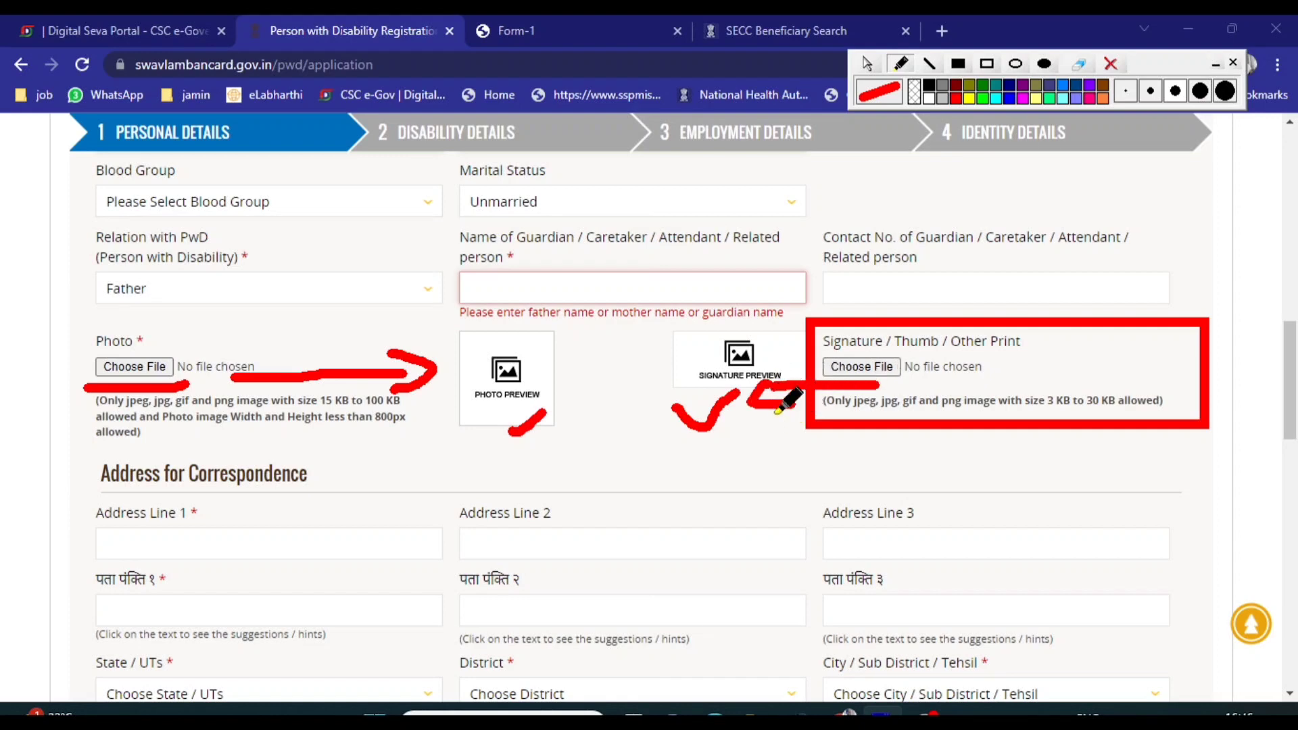
{"action": "left_click", "coordinate": [1111, 65]}
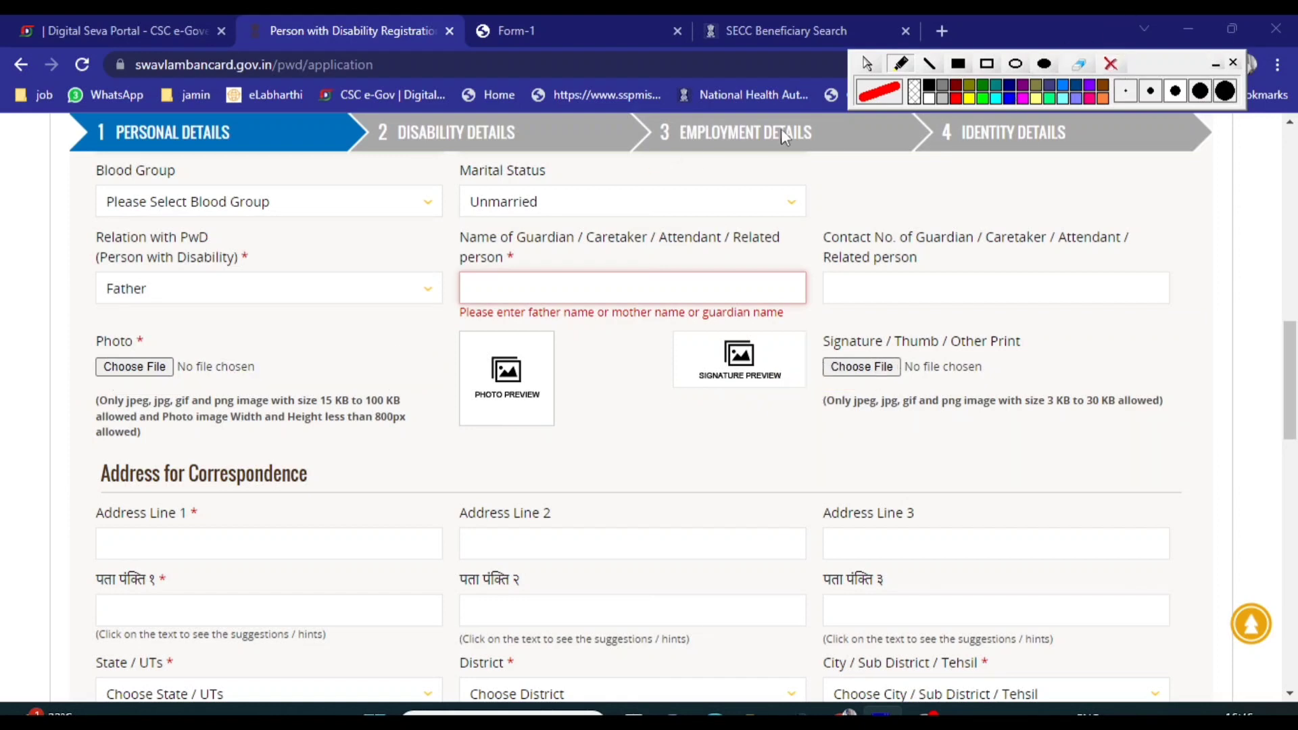
{"action": "left_click", "coordinate": [867, 64]}
Set the nature of document for address proof to Aadhaar card in the Address for Correspondence section.
{"action": "scroll", "coordinate": [612, 477], "scroll_direction": "down", "scroll_amount": 4}
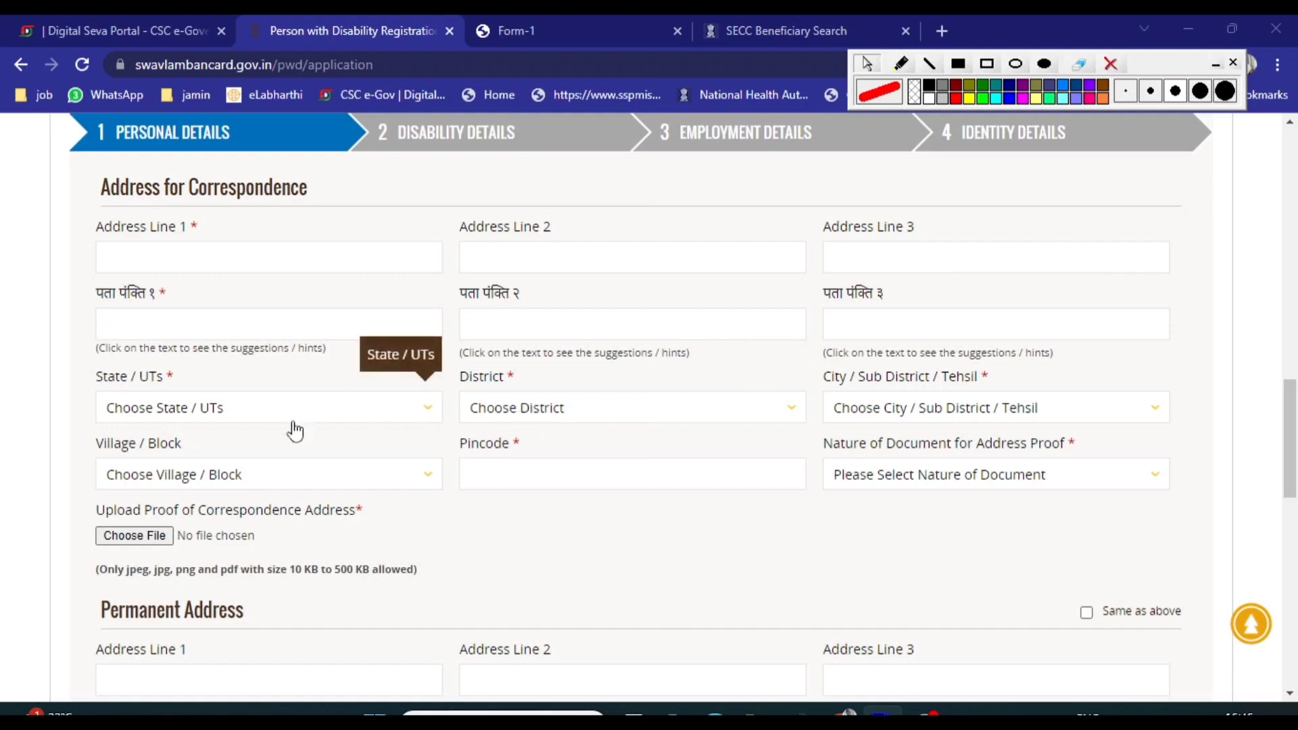
{"action": "left_click", "coordinate": [884, 478]}
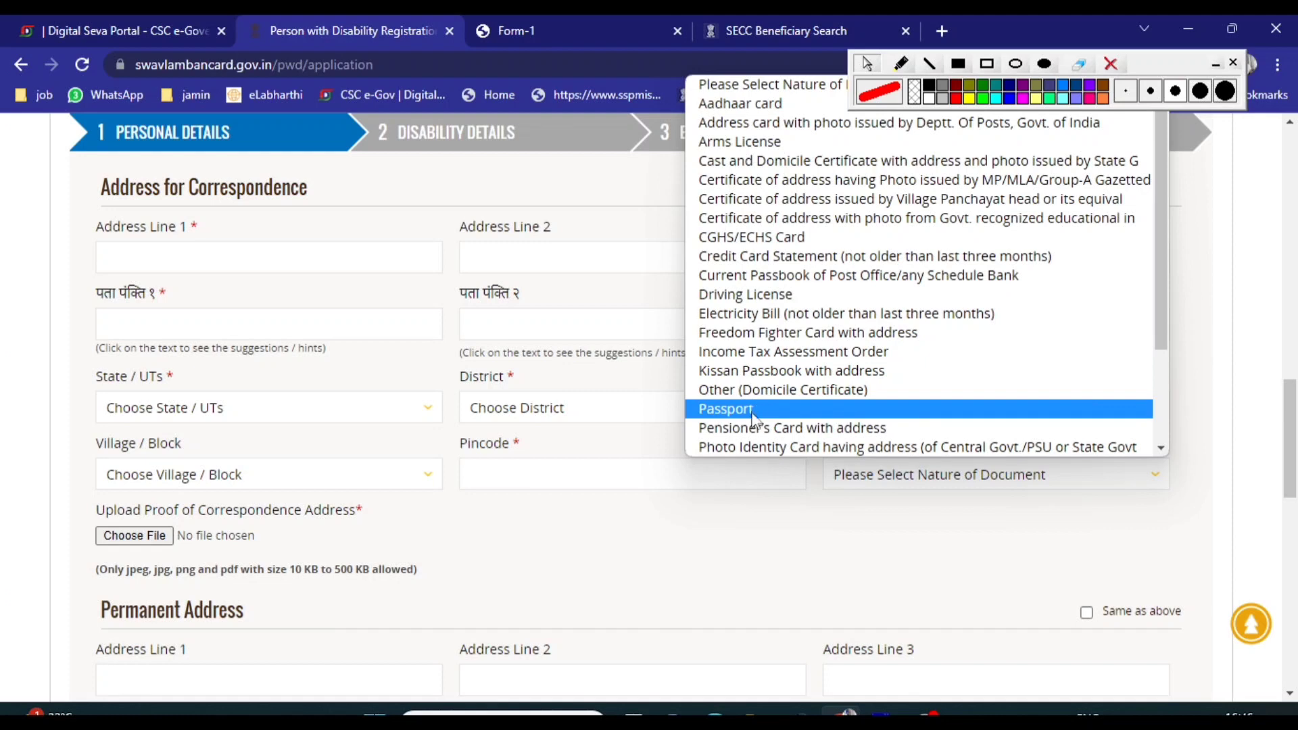
{"action": "left_click", "coordinate": [754, 100]}
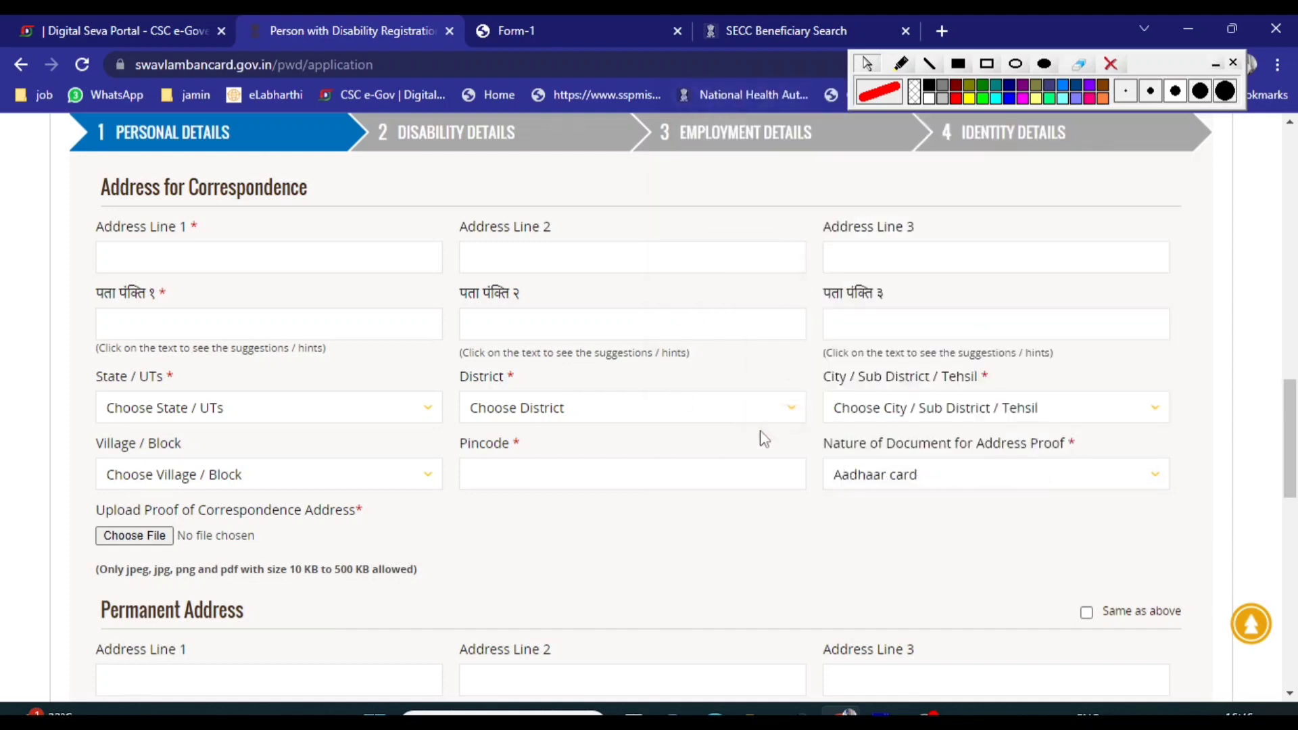
{"action": "left_click", "coordinate": [956, 414]}
{"action": "left_click", "coordinate": [958, 416]}
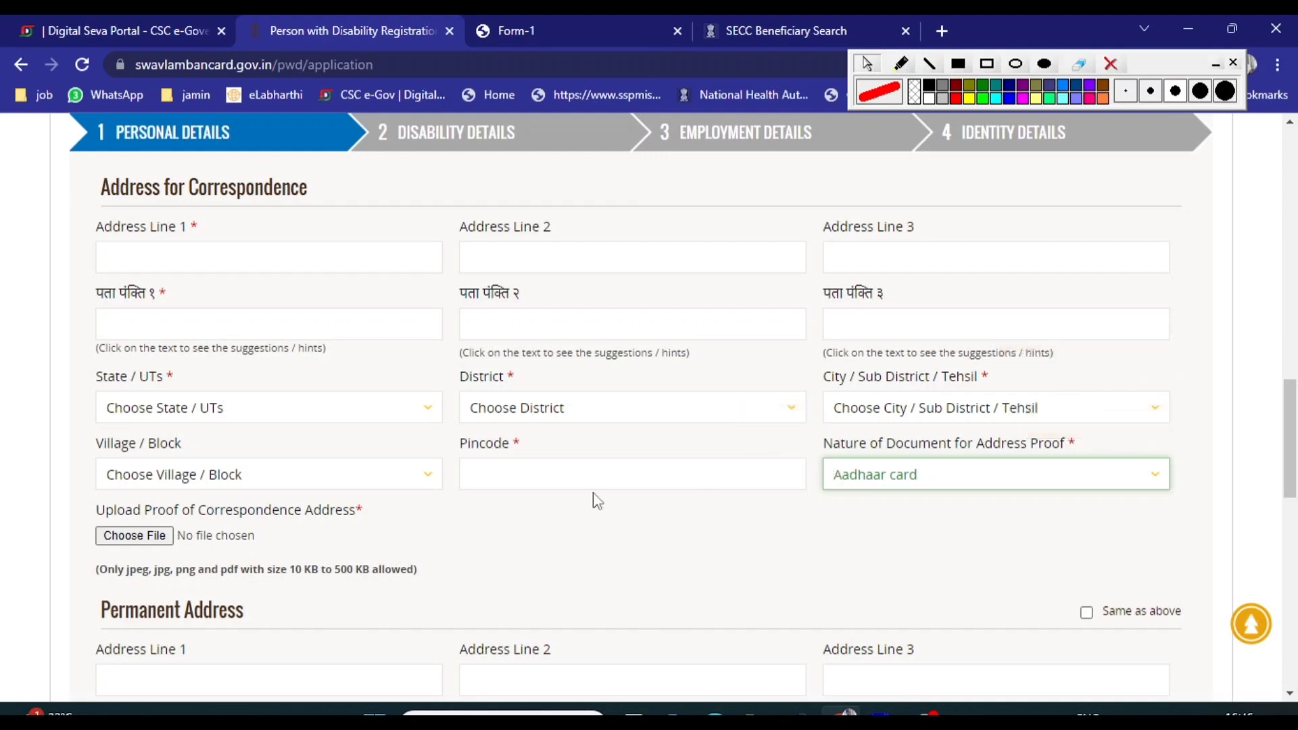
Examine the proof of correspondence address upload, the Address for Correspondence fields and the Permanent Address section.
{"action": "scroll", "coordinate": [595, 497], "scroll_direction": "down", "scroll_amount": 3}
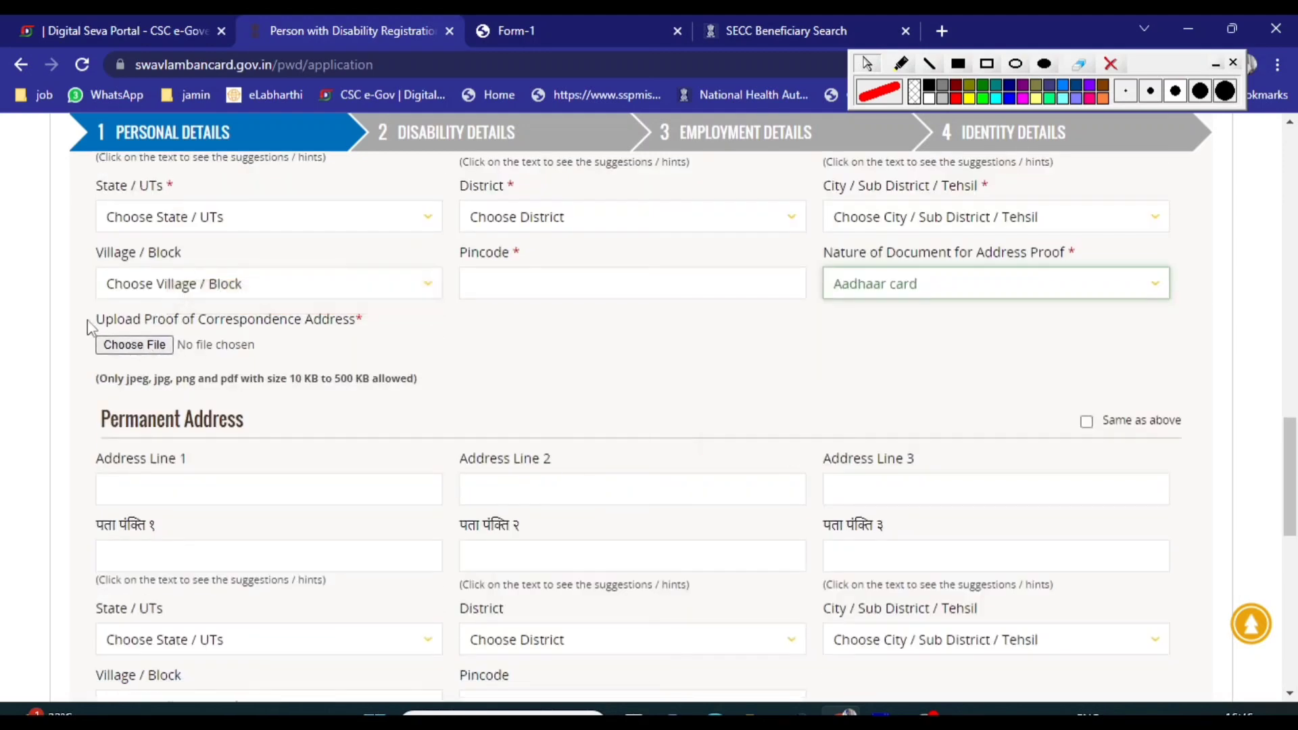
{"action": "left_click_drag", "start_coordinate": [93, 320], "coordinate": [453, 251]}
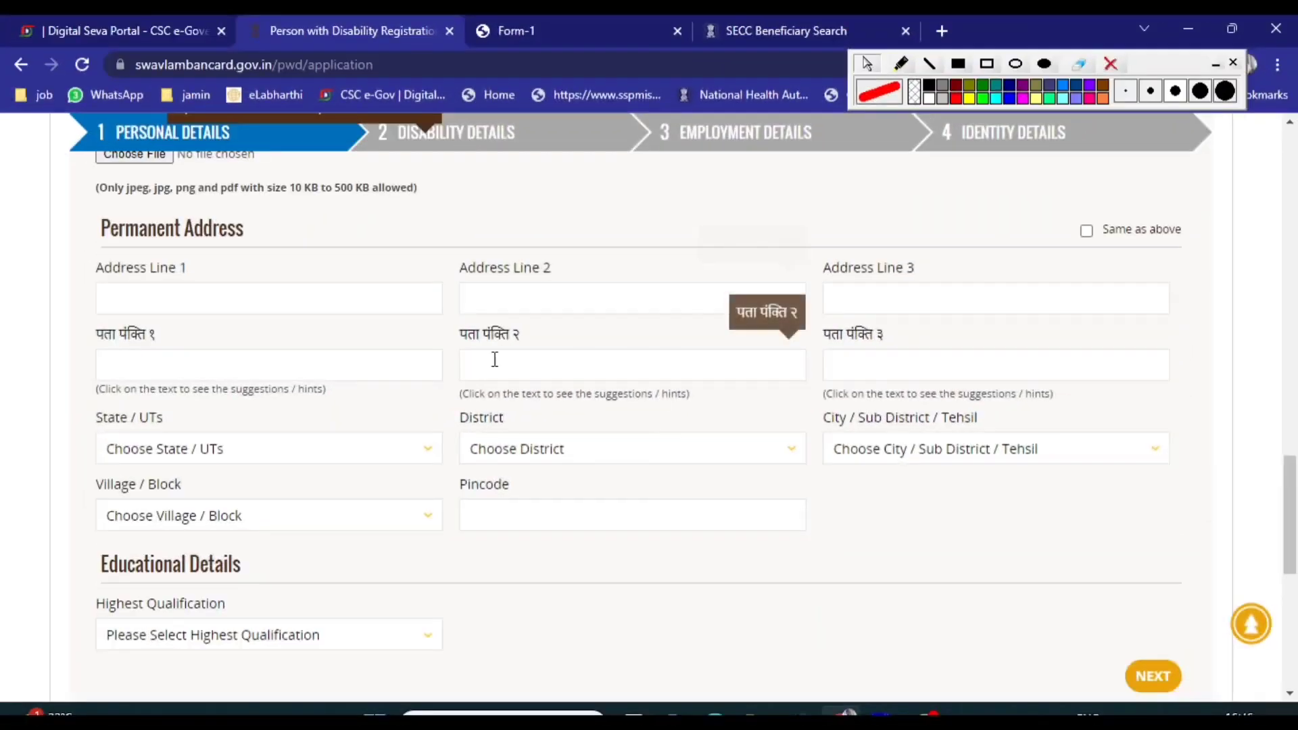
{"action": "scroll", "coordinate": [240, 297], "scroll_direction": "up", "scroll_amount": 6}
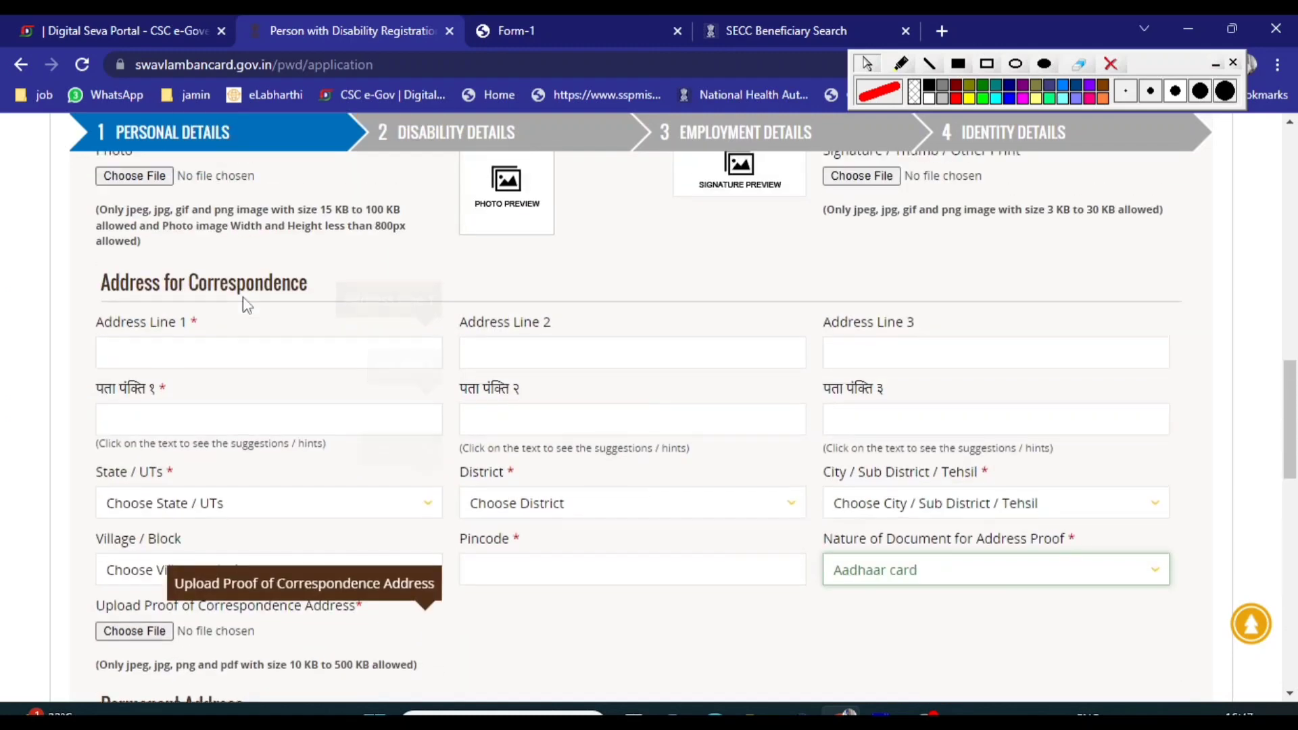
{"action": "left_click_drag", "start_coordinate": [108, 282], "coordinate": [353, 255]}
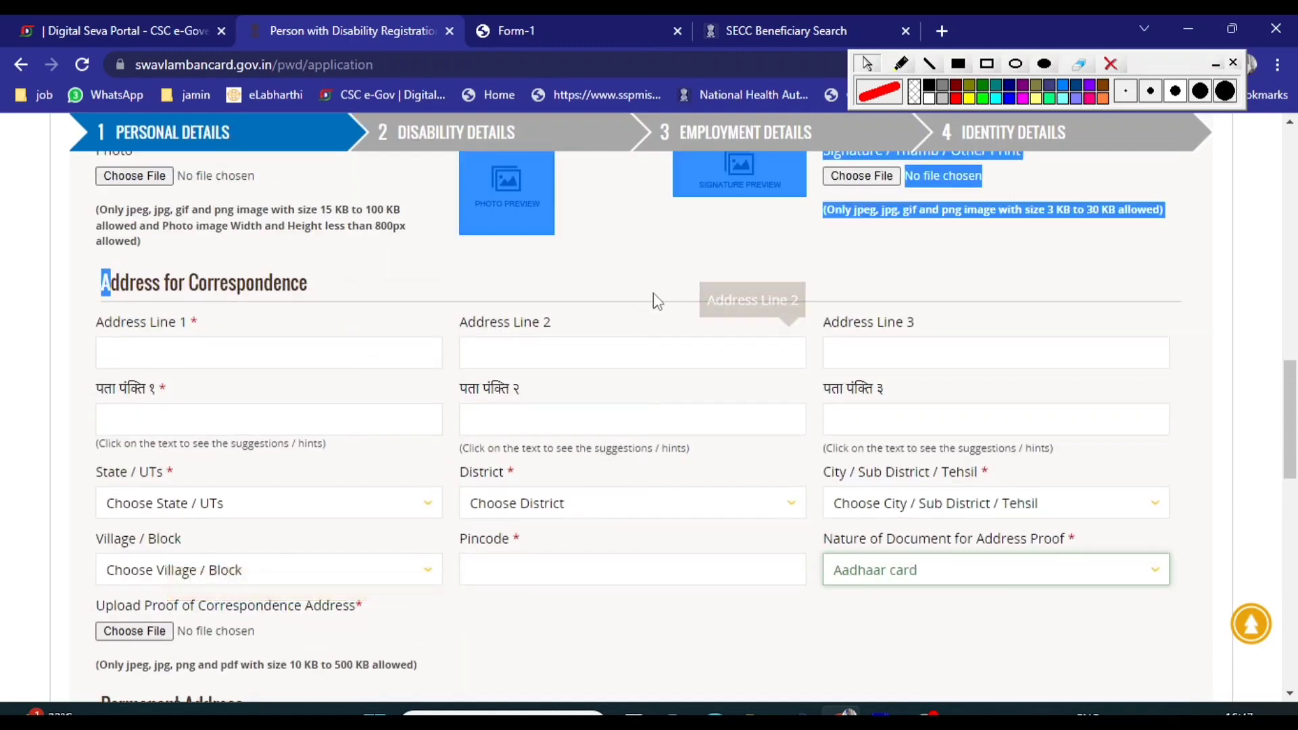
{"action": "left_click", "coordinate": [661, 264]}
{"action": "scroll", "coordinate": [661, 264], "scroll_direction": "down", "scroll_amount": 5}
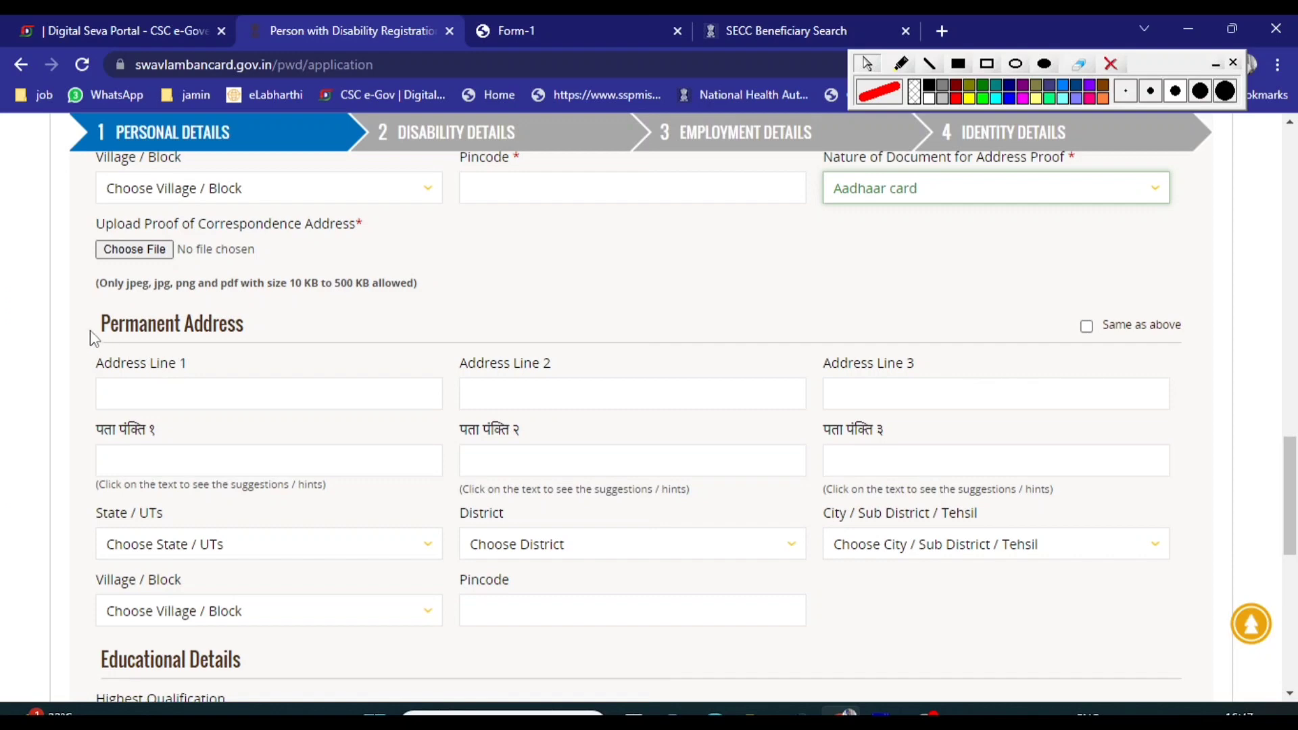
{"action": "scroll", "coordinate": [183, 382], "scroll_direction": "down", "scroll_amount": 4}
{"action": "scroll", "coordinate": [188, 387], "scroll_direction": "up", "scroll_amount": 1}
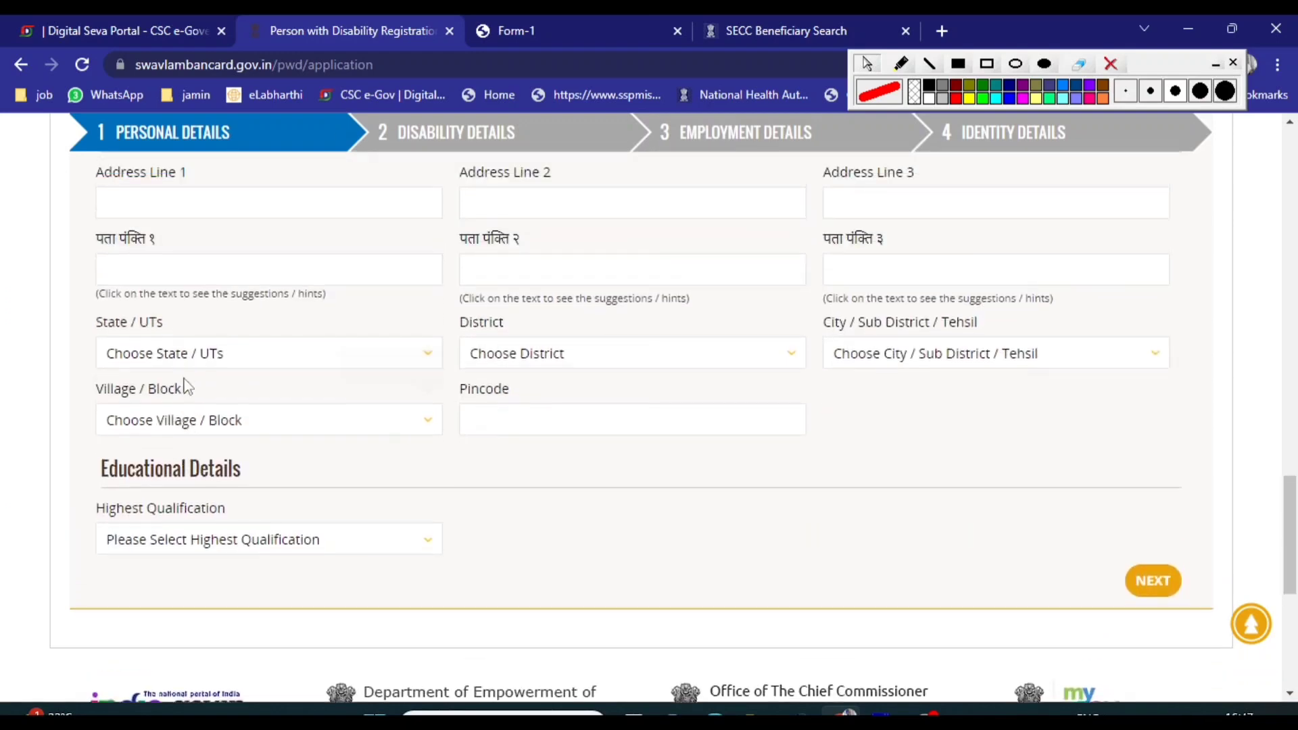
Set the highest qualification in the Educational Details section to Primary.
{"action": "scroll", "coordinate": [188, 386], "scroll_direction": "down", "scroll_amount": 2}
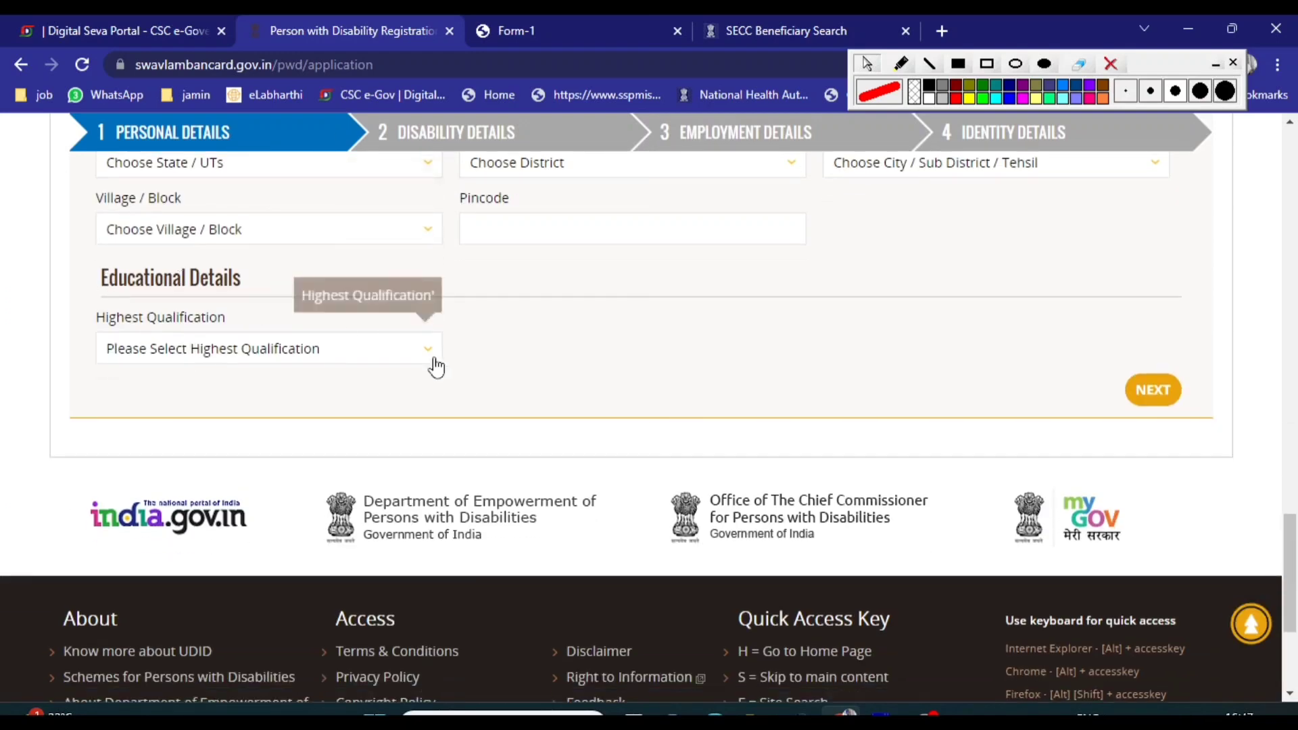
{"action": "left_click", "coordinate": [402, 353]}
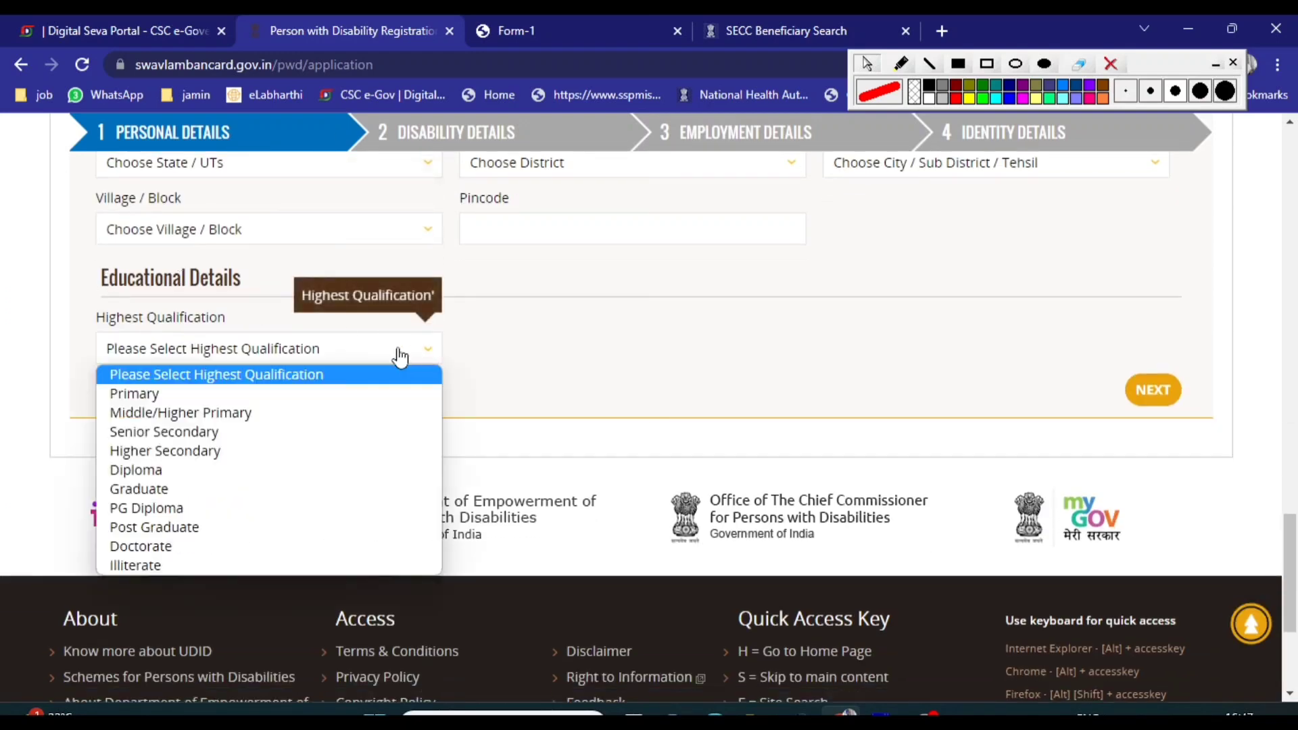
{"action": "left_click", "coordinate": [203, 395]}
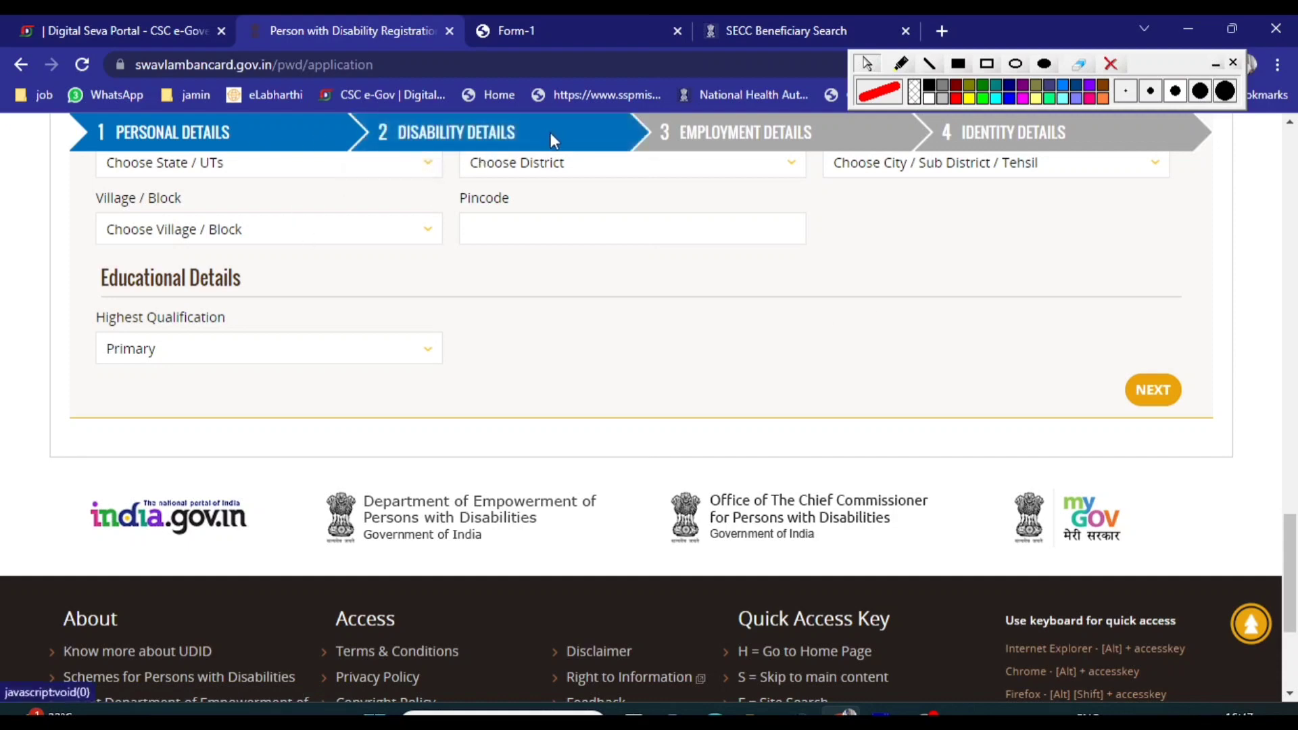
Switch to the Form-1 PDF and frame the "3. Disability Details" heading on page 2 with a red rectangle.
{"action": "left_click", "coordinate": [531, 38]}
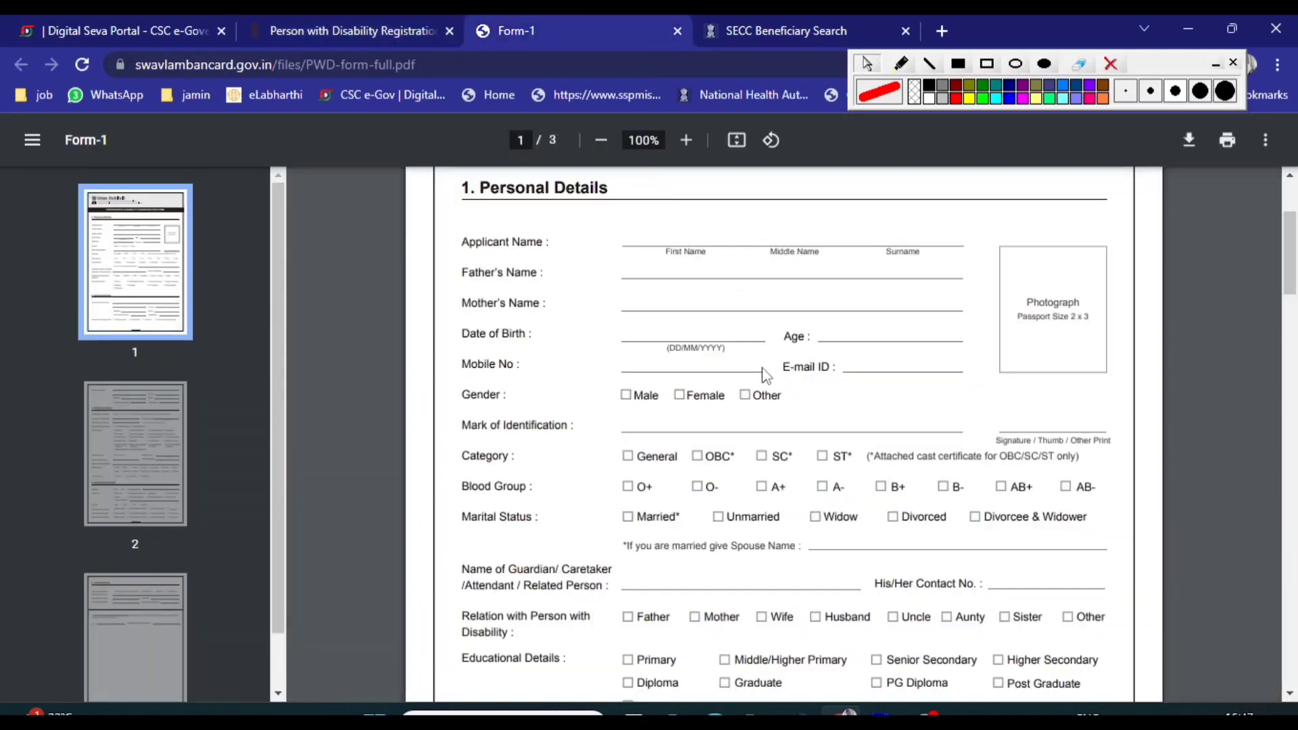
{"action": "scroll", "coordinate": [590, 304], "scroll_direction": "down", "scroll_amount": 15}
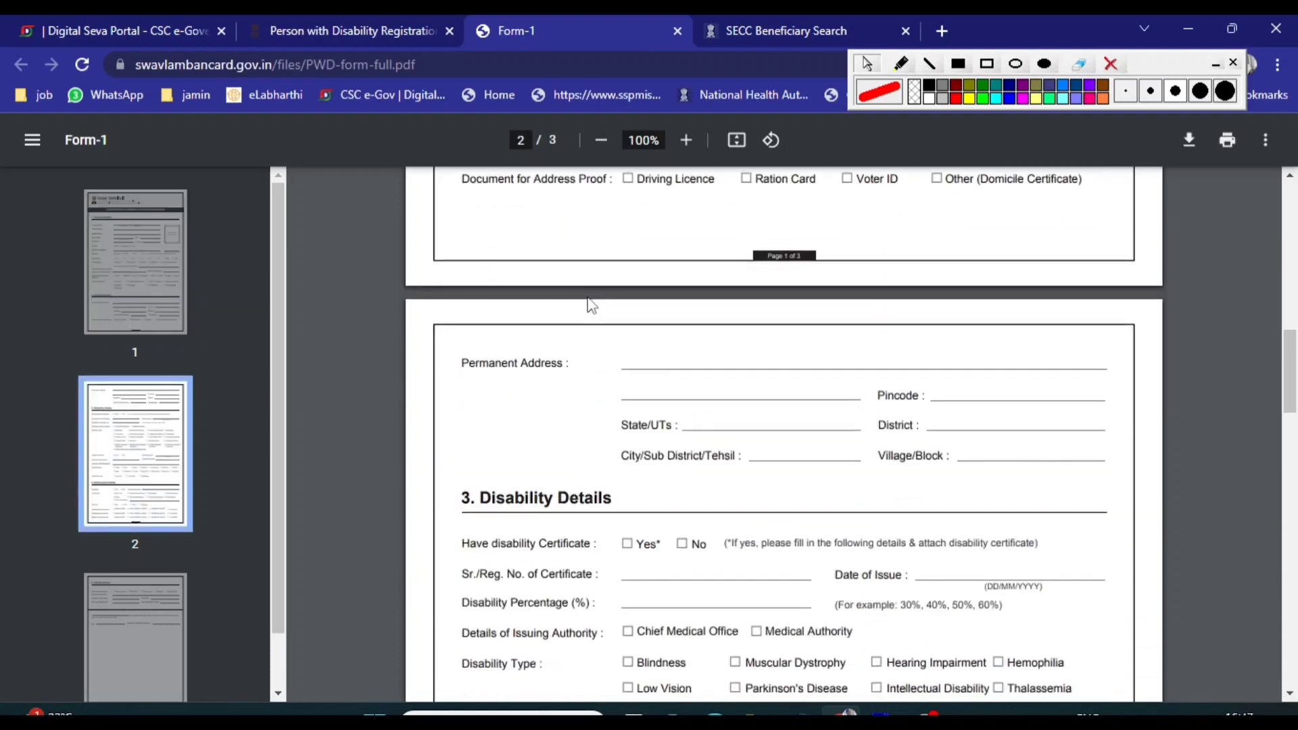
{"action": "scroll", "coordinate": [590, 306], "scroll_direction": "down", "scroll_amount": 4}
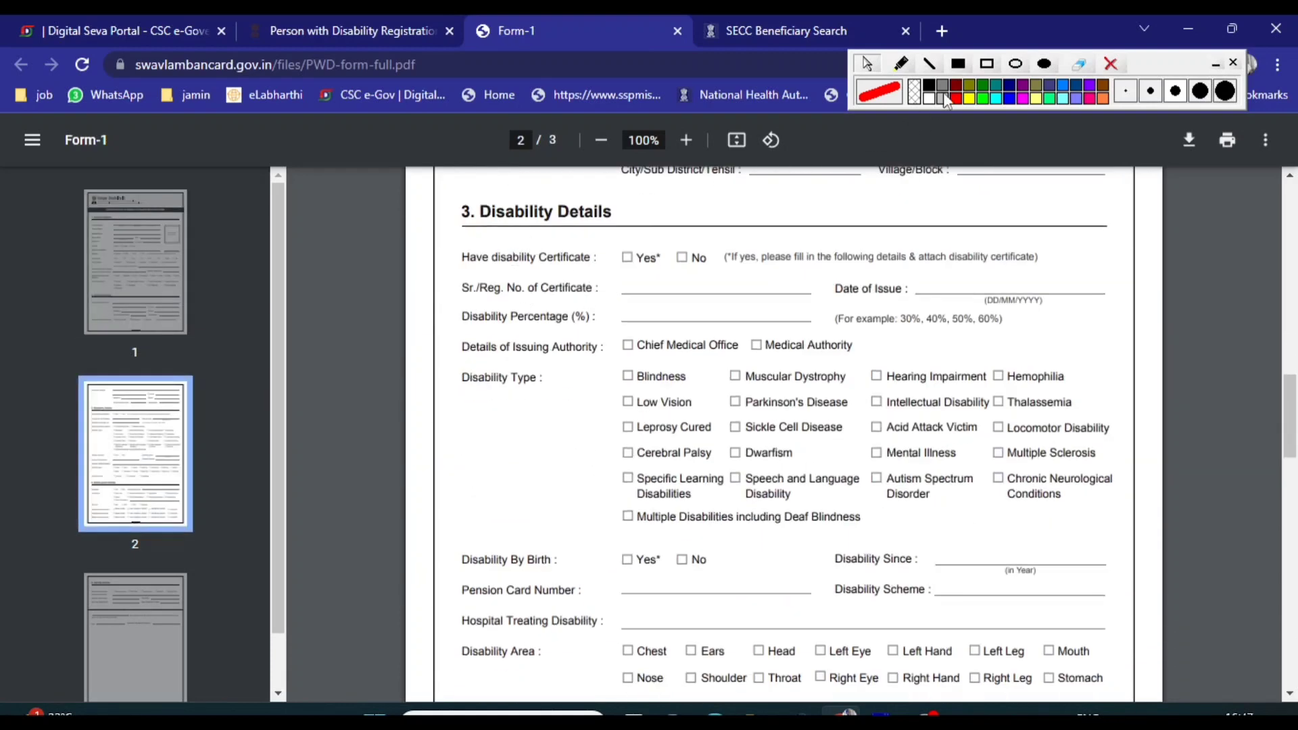
{"action": "left_click", "coordinate": [986, 66]}
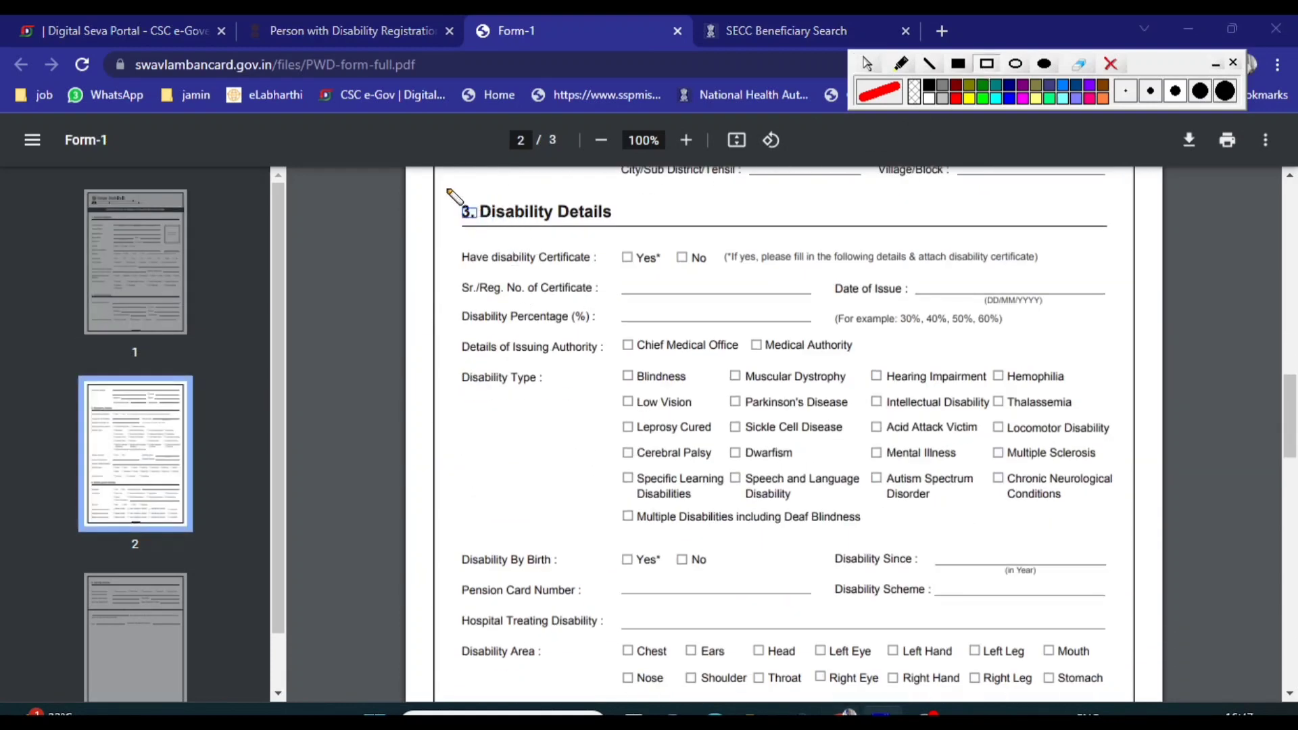
{"action": "mouse_move", "coordinate": [443, 186]}
{"action": "left_mouse_down"}
{"action": "mouse_move", "coordinate": [537, 225]}
{"action": "mouse_move", "coordinate": [644, 229]}
{"action": "left_mouse_up"}
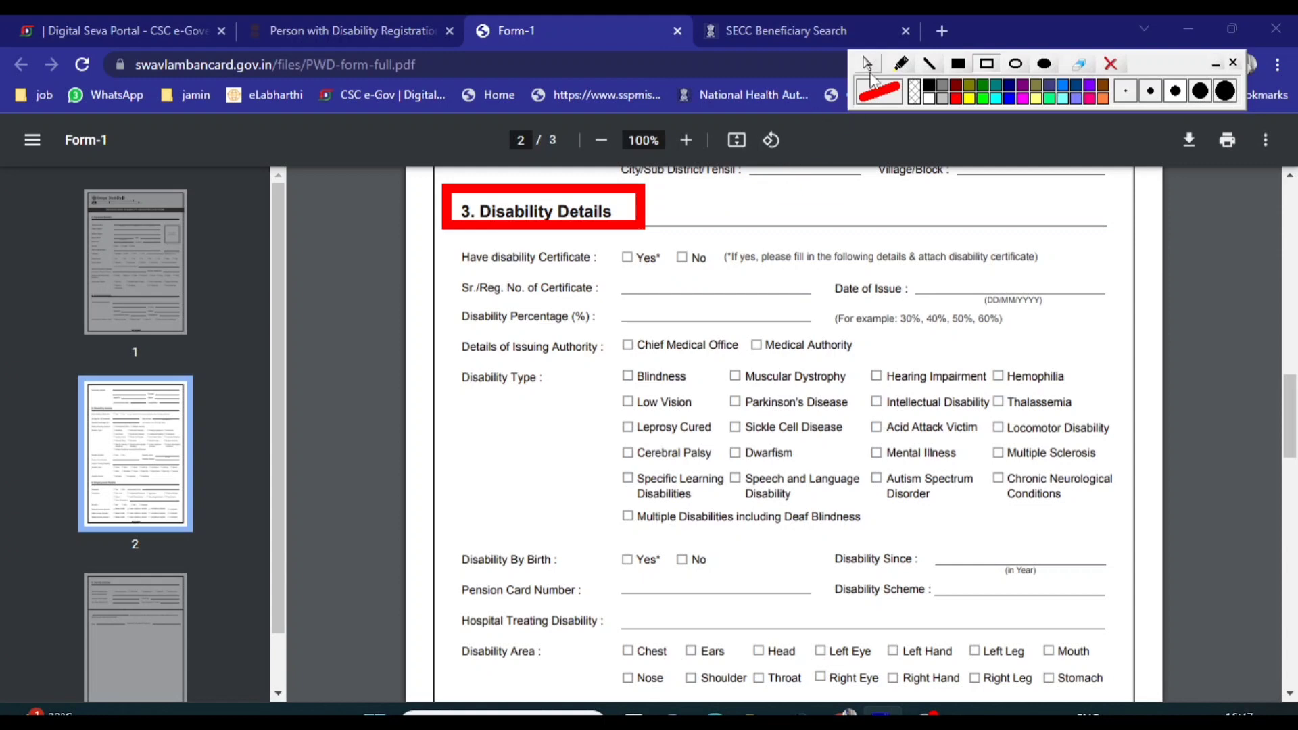
With the red pen, tick Yes for disability certificate, dot the certificate number, issue date and percentage lines, and underline the example percentages.
{"action": "left_click", "coordinate": [902, 64]}
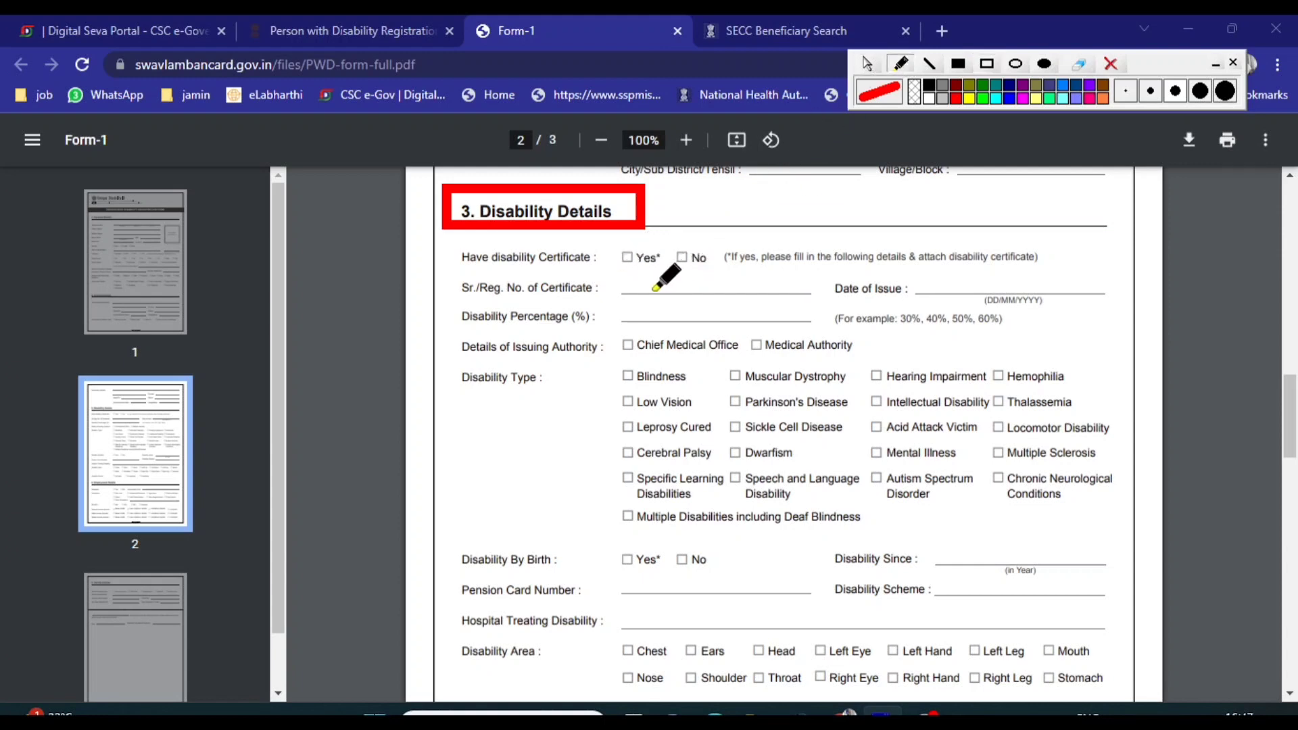
{"action": "left_click_drag", "start_coordinate": [619, 273], "coordinate": [630, 266]}
{"action": "left_click", "coordinate": [690, 281]}
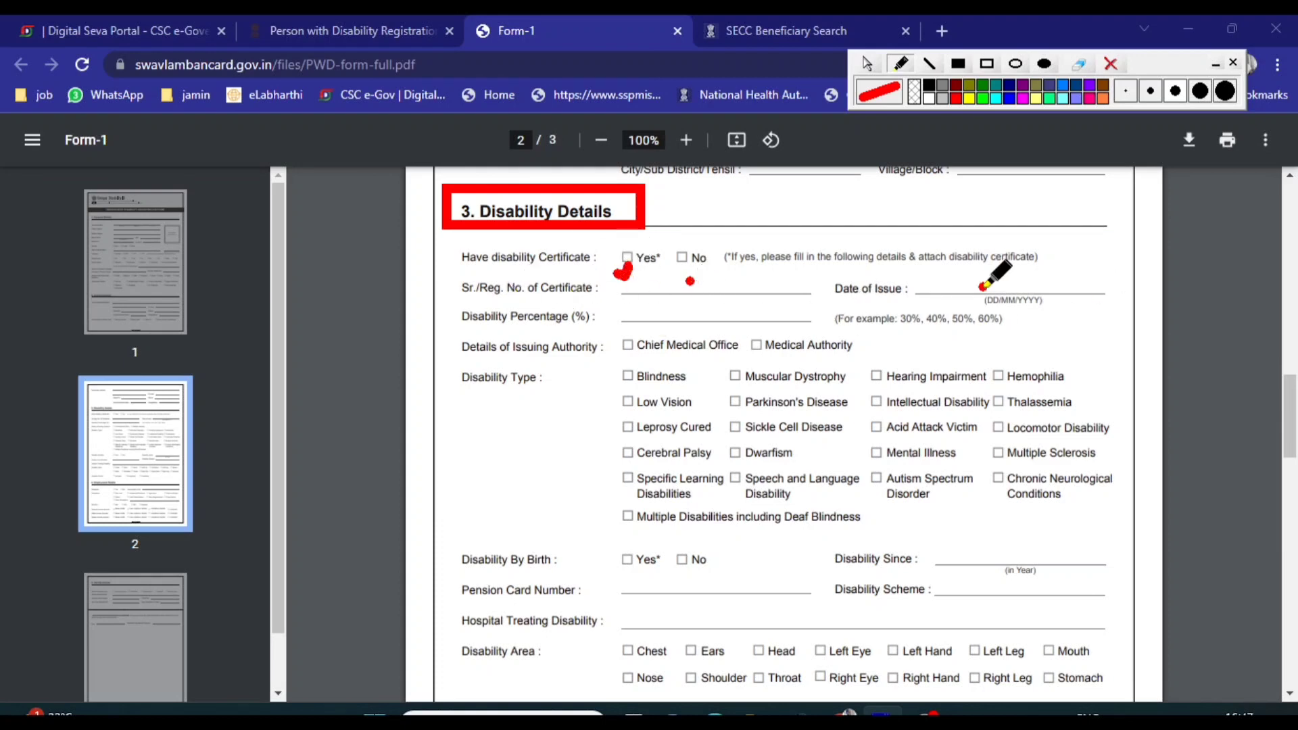
{"action": "left_click", "coordinate": [682, 319]}
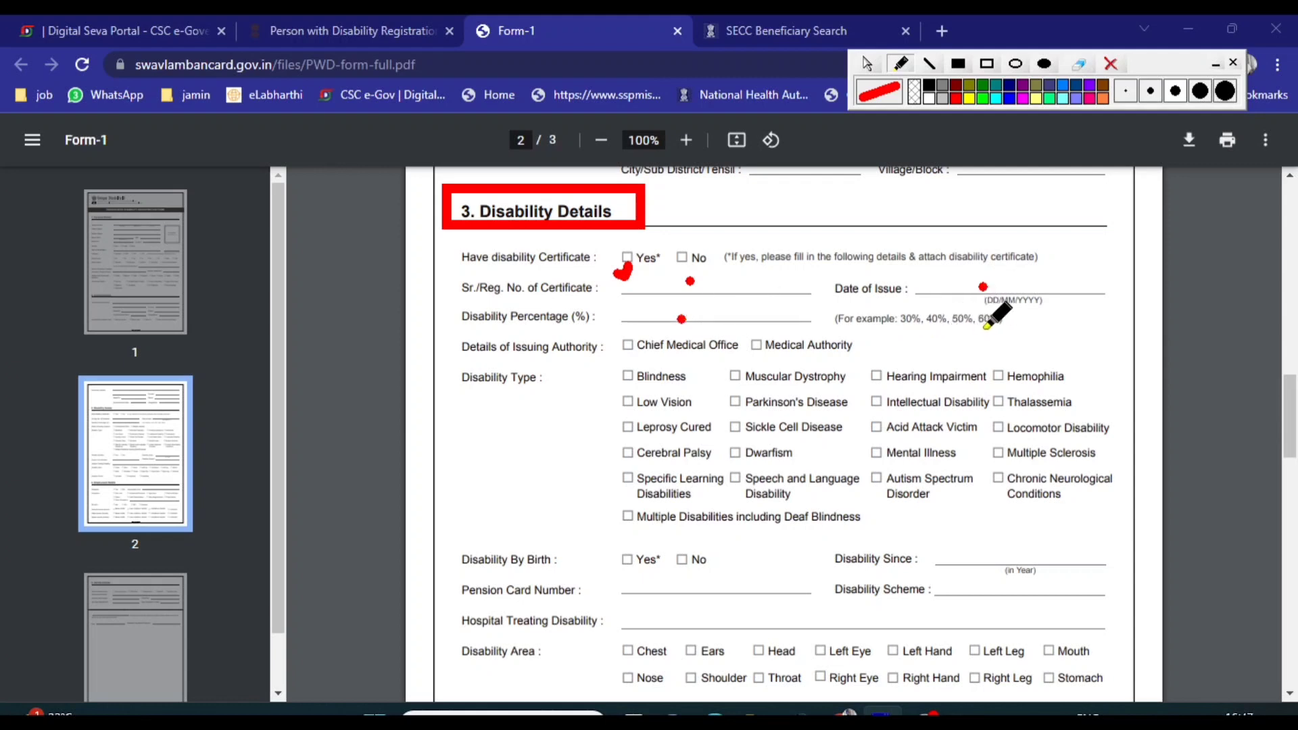
{"action": "left_click_drag", "start_coordinate": [896, 333], "coordinate": [993, 333]}
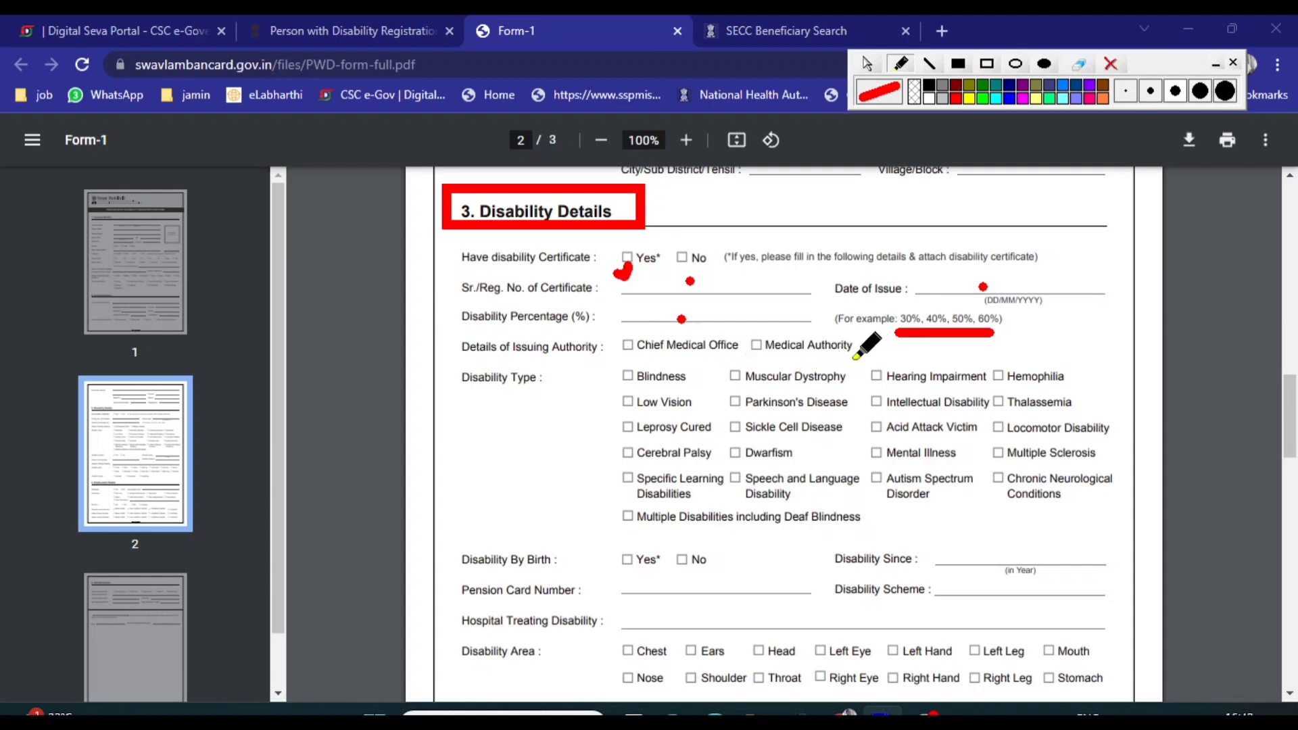
Mark the Medical Authority and Chief Medical Office checkboxes in red under Details of Issuing Authority.
{"action": "left_click", "coordinate": [755, 348]}
{"action": "left_click_drag", "start_coordinate": [756, 348], "coordinate": [760, 347]}
{"action": "left_click", "coordinate": [627, 345]}
{"action": "left_click_drag", "start_coordinate": [629, 343], "coordinate": [637, 343]}
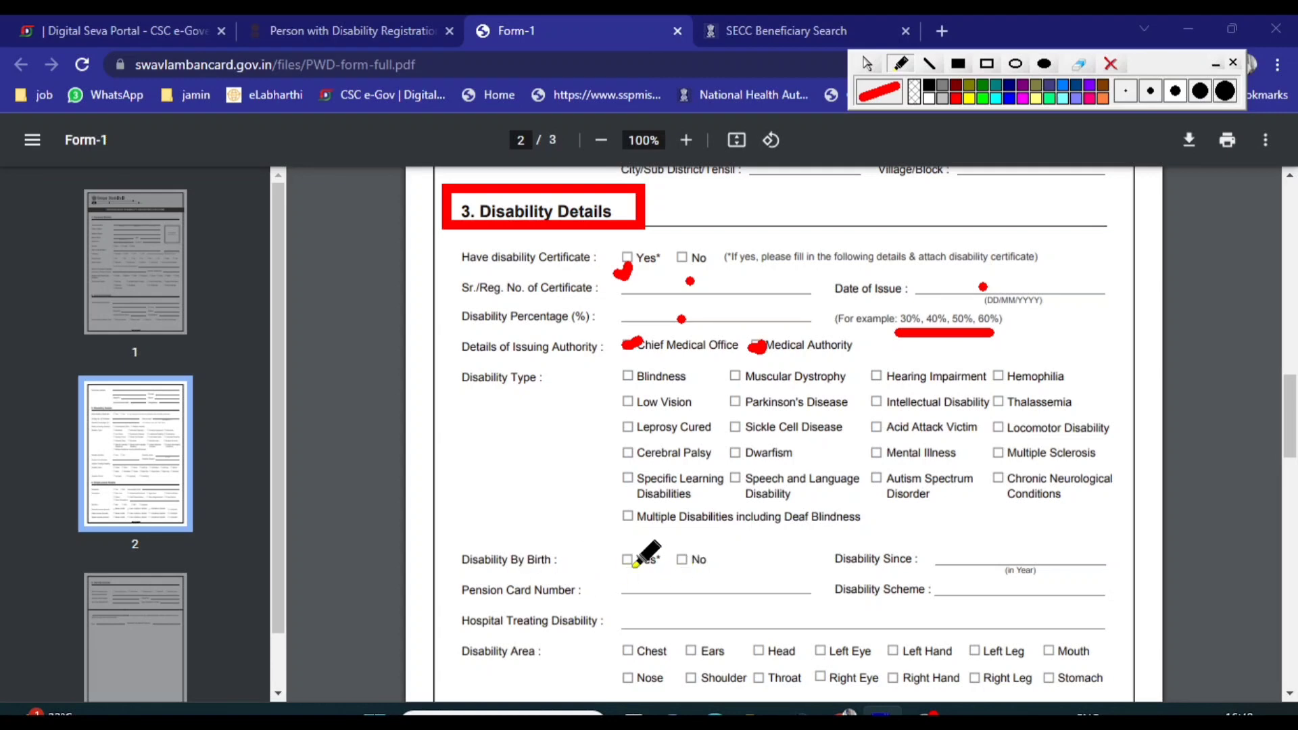
Tick Yes in red for Disability By Birth and underline the Pension Card Number and Disability Scheme labels.
{"action": "left_click_drag", "start_coordinate": [620, 563], "coordinate": [627, 560]}
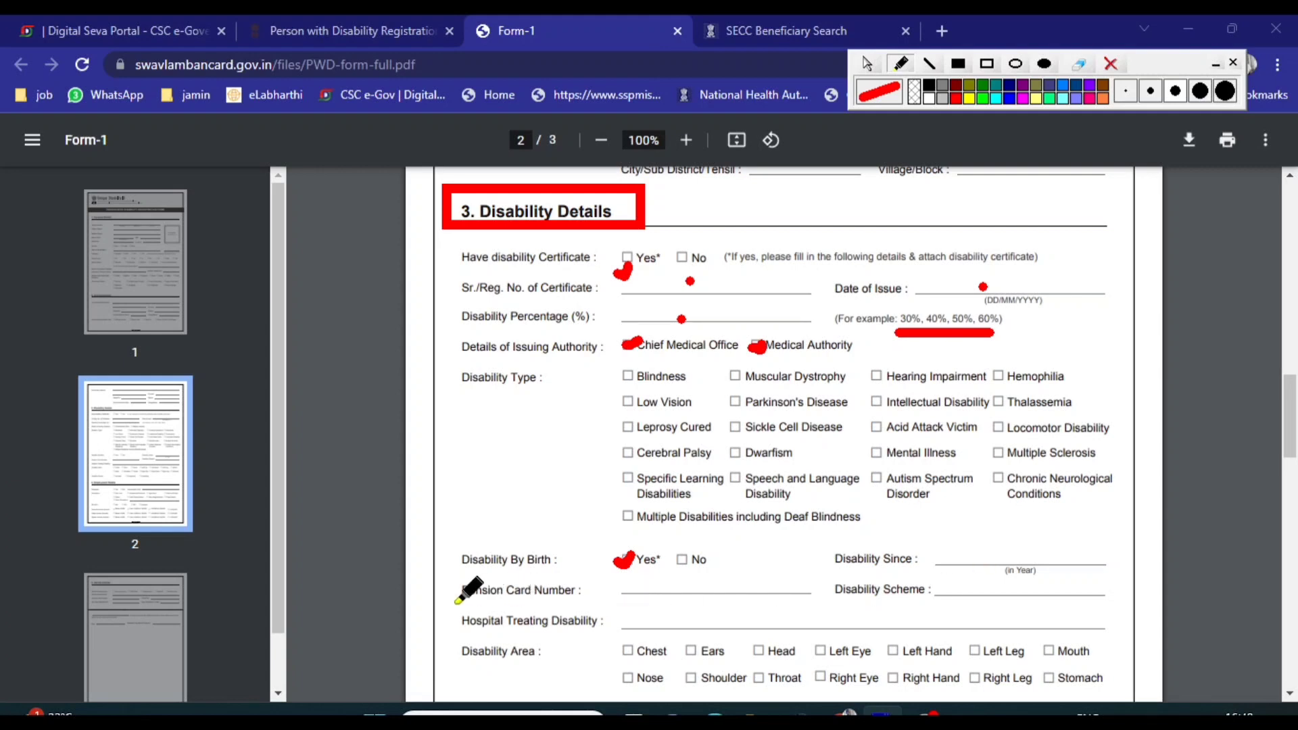
{"action": "left_click_drag", "start_coordinate": [453, 604], "coordinate": [583, 607]}
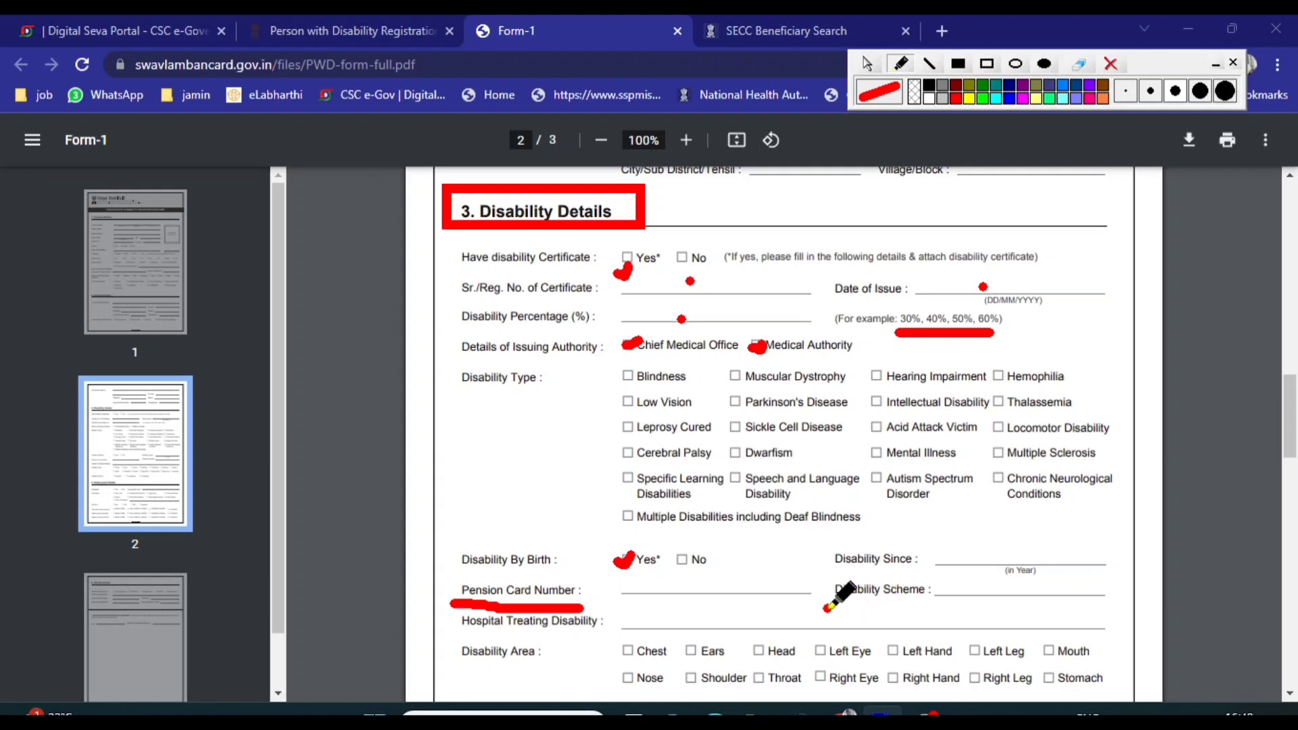
{"action": "left_click_drag", "start_coordinate": [826, 608], "coordinate": [917, 608]}
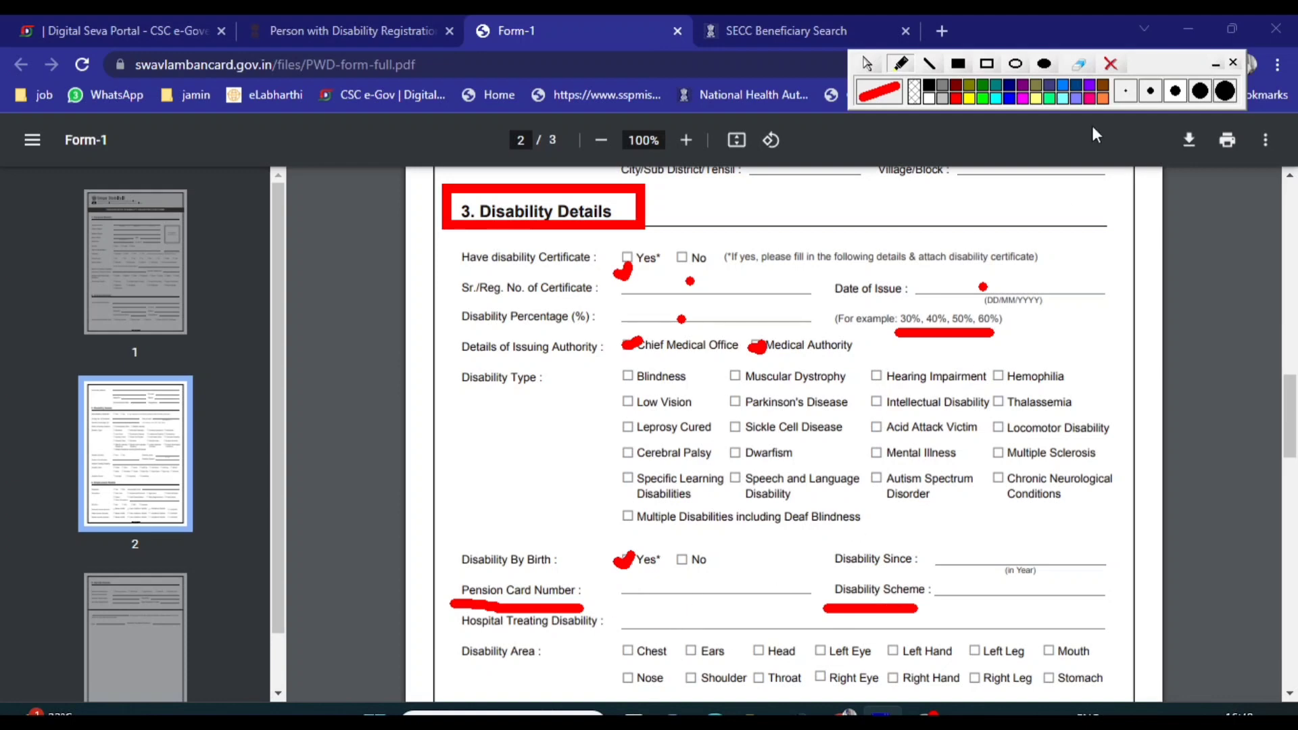
Clear all the red annotations and highlight the Disability Area label on page 2 as selected text.
{"action": "left_click", "coordinate": [1110, 64]}
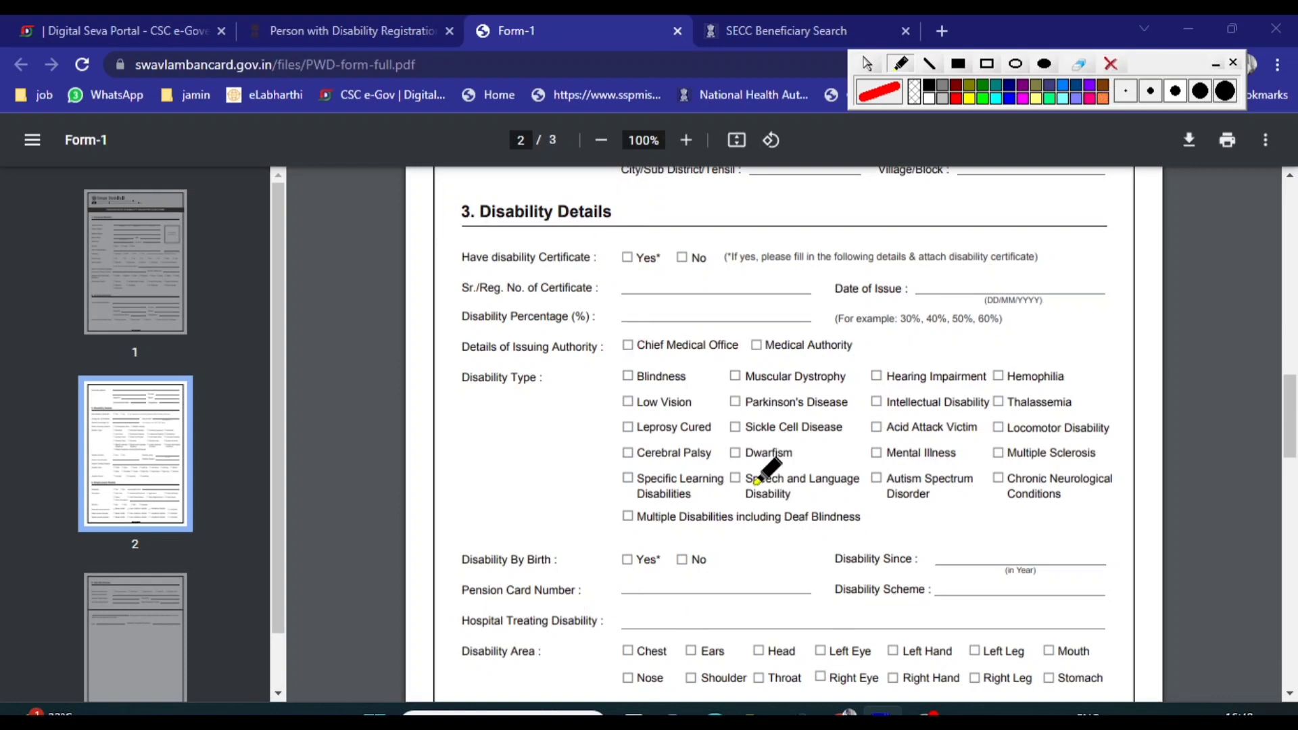
{"action": "left_click", "coordinate": [869, 65]}
{"action": "scroll", "coordinate": [703, 479], "scroll_direction": "down", "scroll_amount": 5}
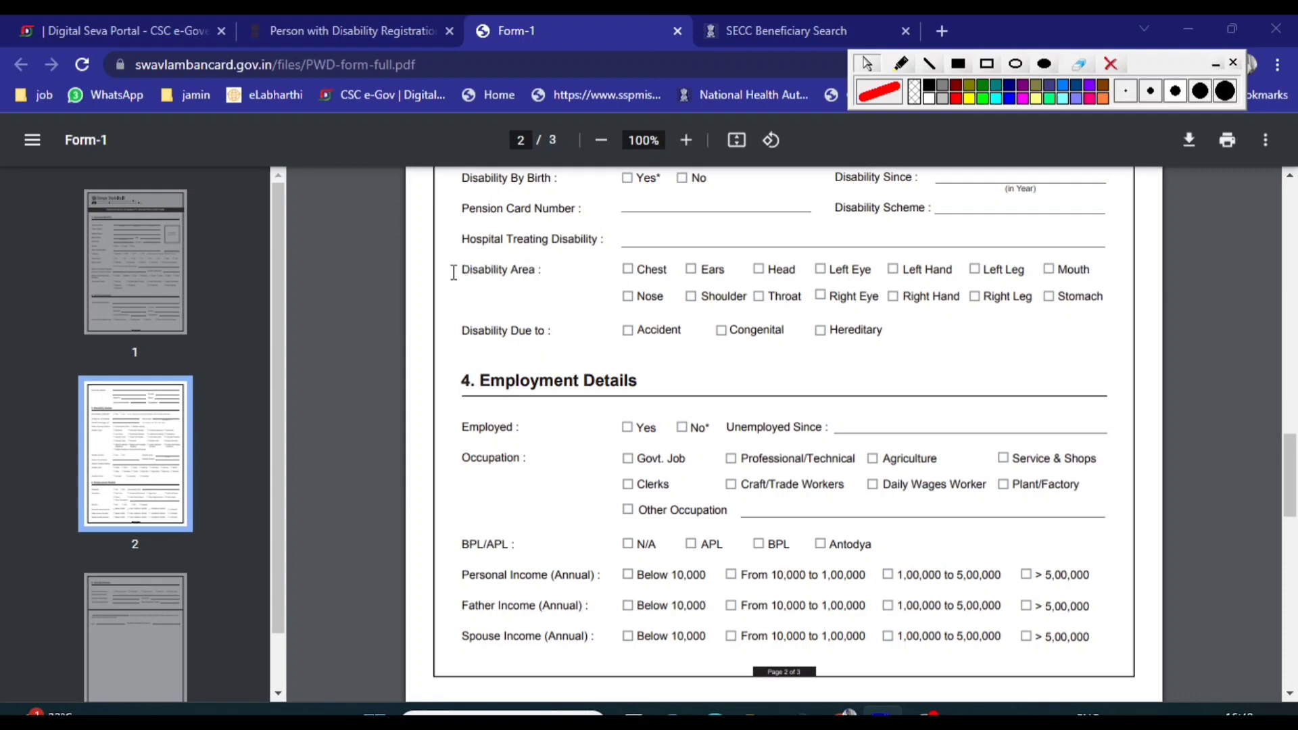
{"action": "left_click_drag", "start_coordinate": [453, 273], "coordinate": [560, 275]}
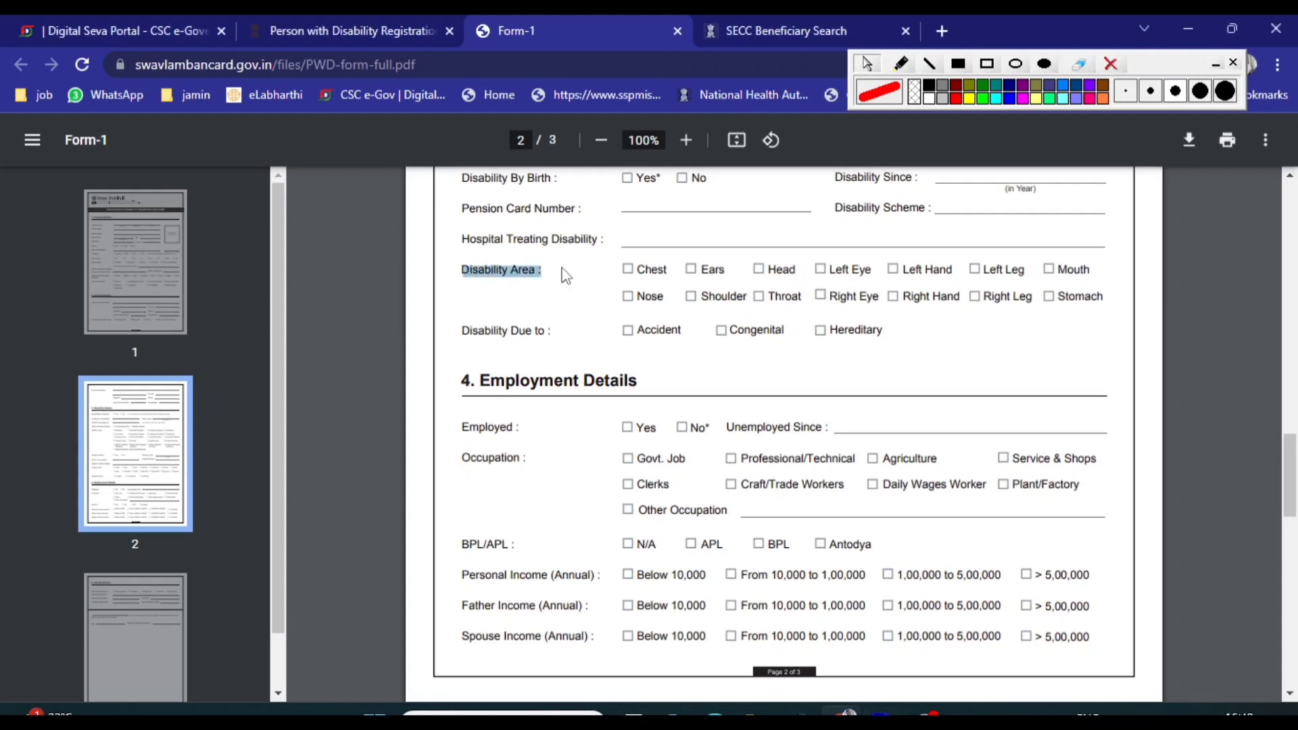
Underline the Disability Due to label and its options Accident, Congenital and Hereditary with the red pen.
{"action": "left_click", "coordinate": [901, 65]}
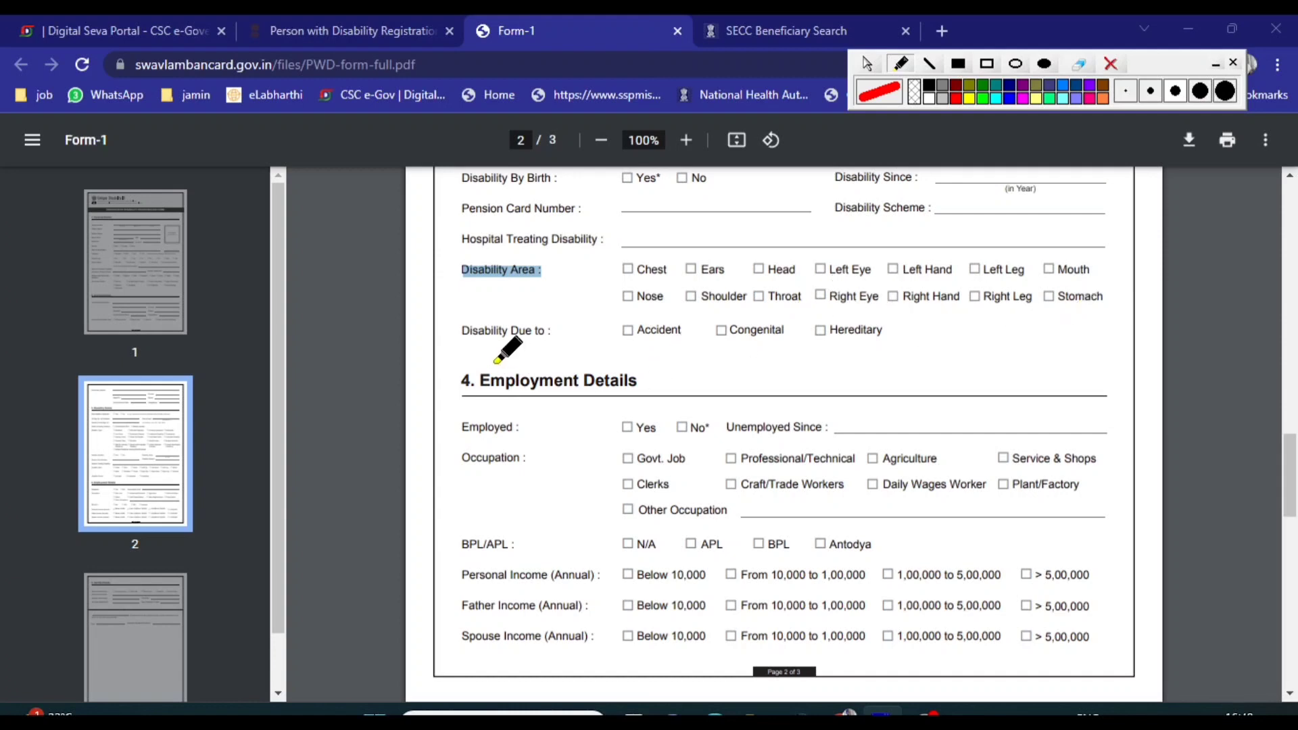
{"action": "left_click_drag", "start_coordinate": [457, 349], "coordinate": [580, 343]}
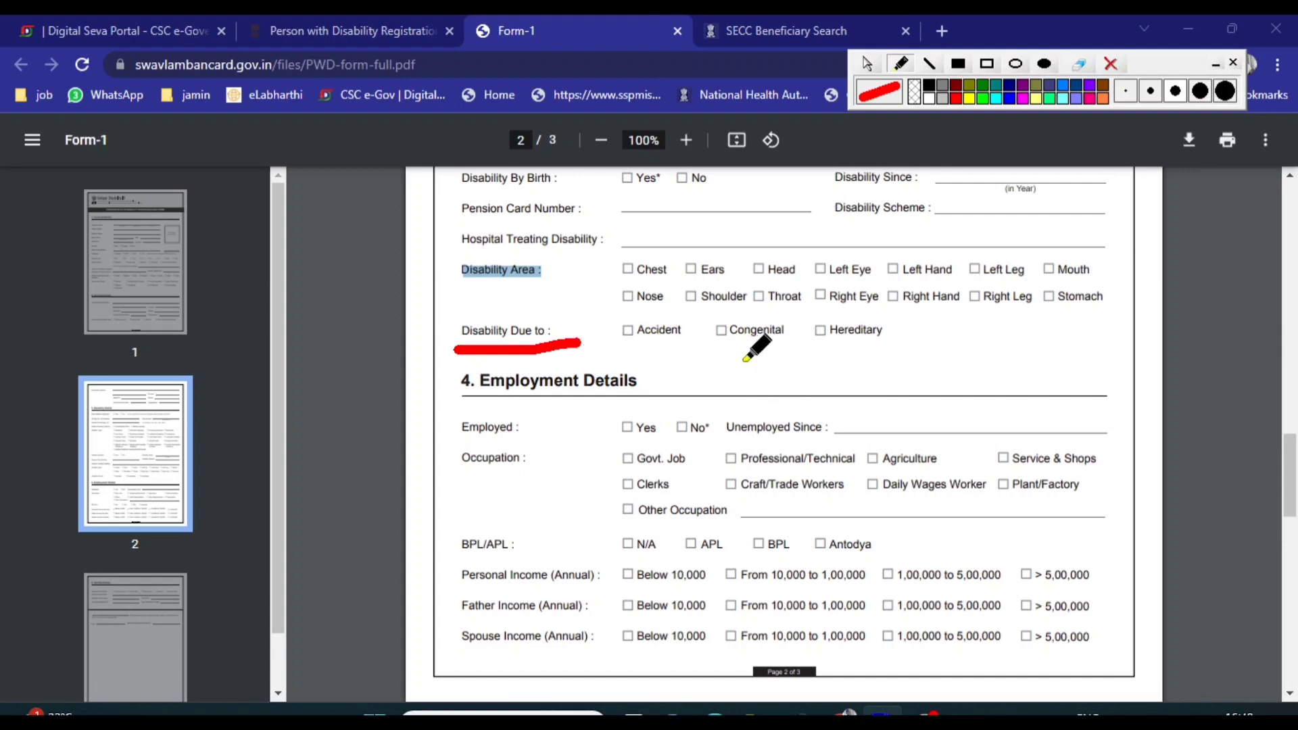
{"action": "left_click_drag", "start_coordinate": [734, 351], "coordinate": [919, 352]}
{"action": "left_click_drag", "start_coordinate": [619, 357], "coordinate": [669, 348]}
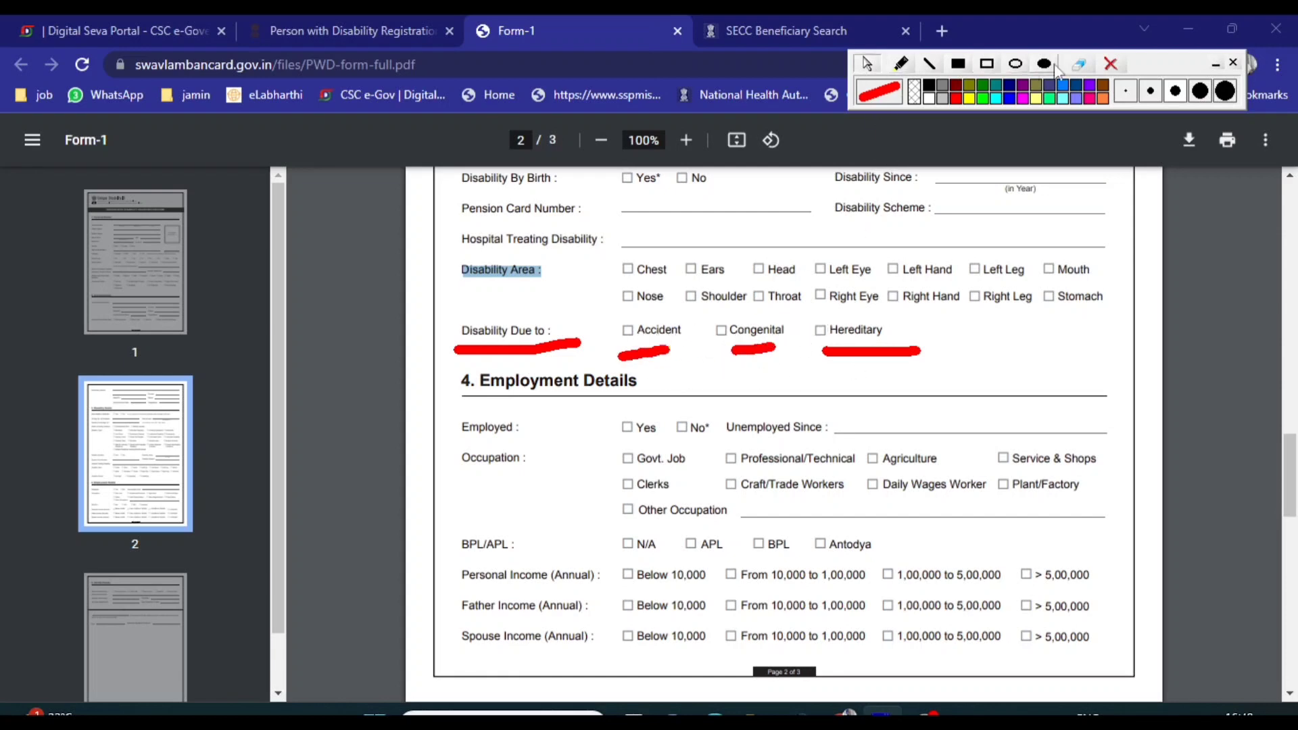
Clear the red underlines and highlight the Employed label in the Employment Details section as selected text.
{"action": "left_click", "coordinate": [1111, 63]}
{"action": "scroll", "coordinate": [842, 370], "scroll_direction": "down", "scroll_amount": 3}
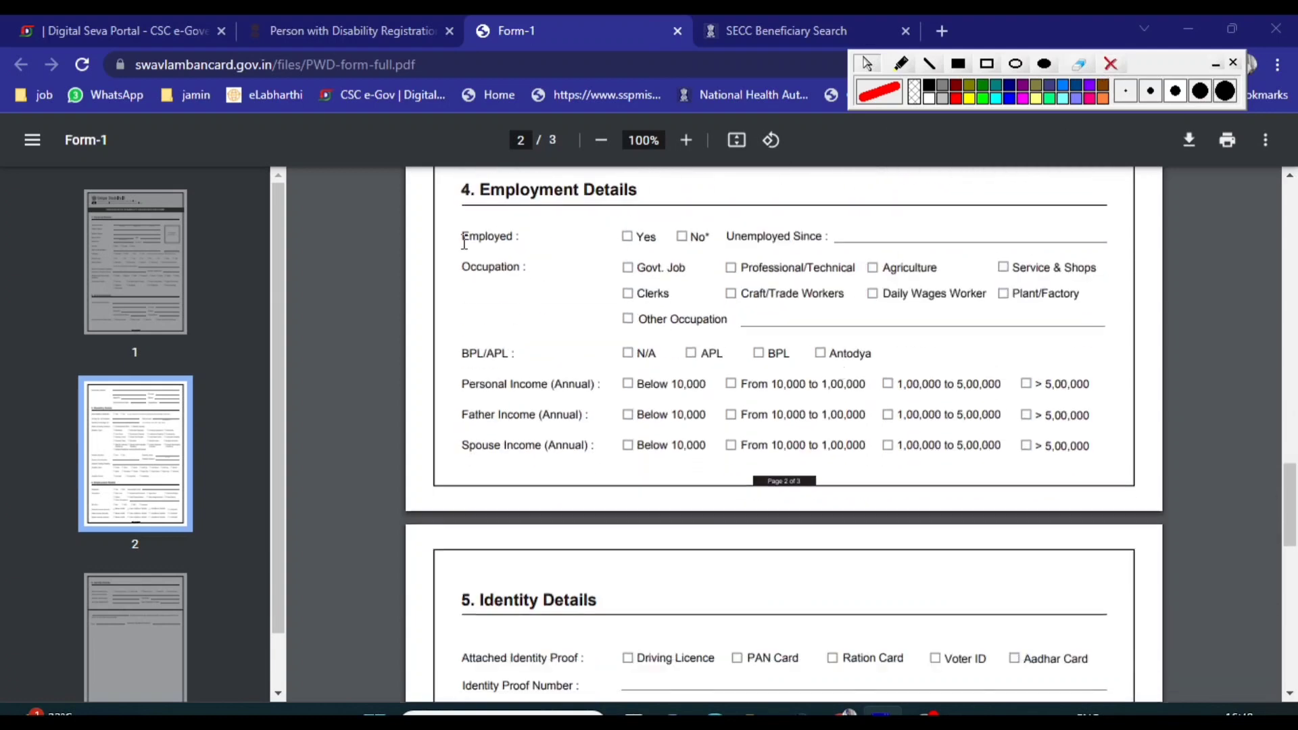
{"action": "left_click_drag", "start_coordinate": [462, 237], "coordinate": [604, 238]}
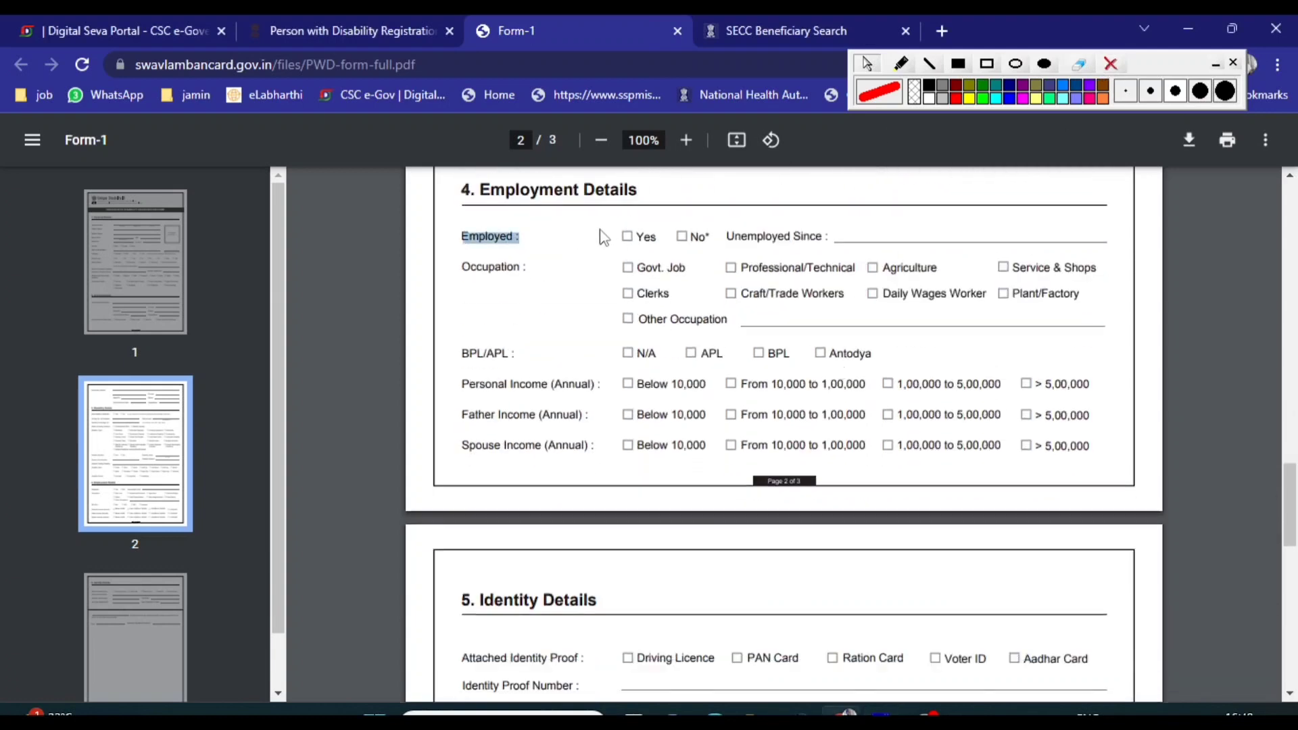
In Employment Details, tick No for Employed, underline BPL/APL, mark the BPL option and underline the Below 10,000 personal income in red.
{"action": "left_click", "coordinate": [902, 64]}
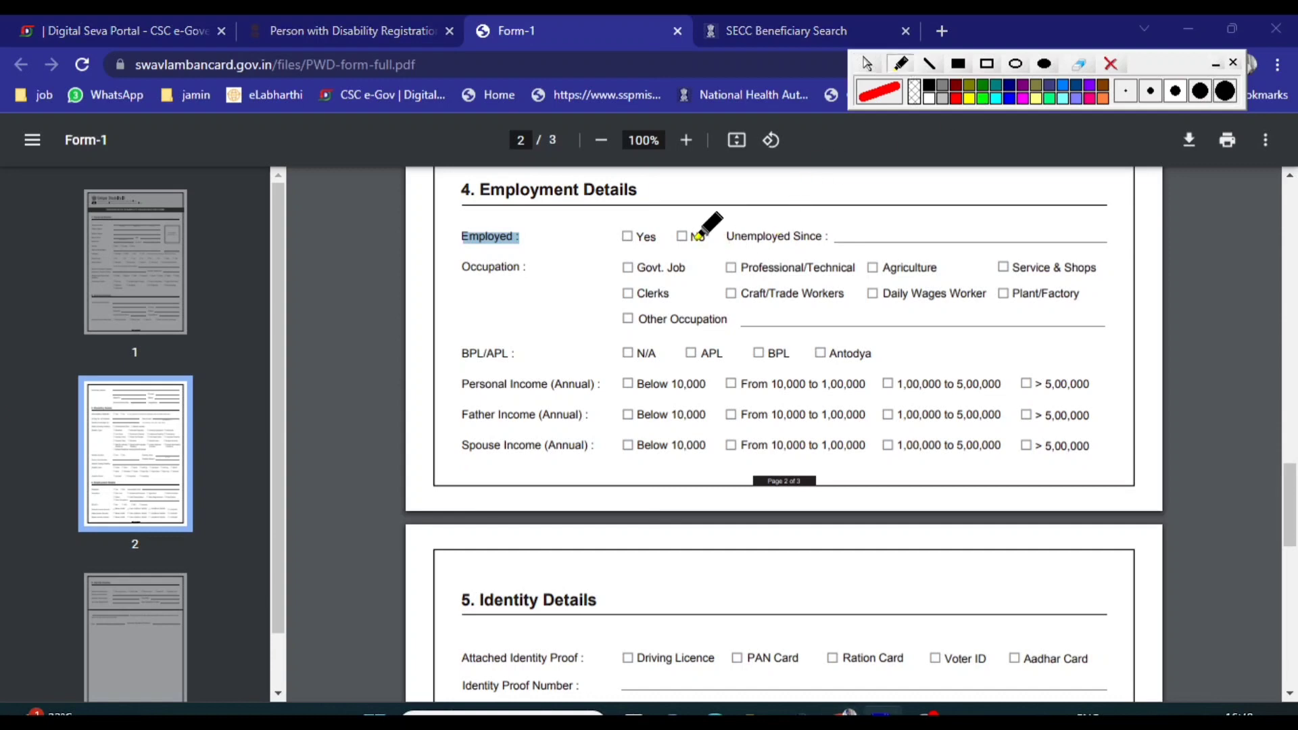
{"action": "mouse_move", "coordinate": [675, 233]}
{"action": "left_mouse_down"}
{"action": "mouse_move", "coordinate": [685, 240]}
{"action": "mouse_move", "coordinate": [700, 223]}
{"action": "left_mouse_up"}
{"action": "left_click_drag", "start_coordinate": [444, 374], "coordinate": [537, 366]}
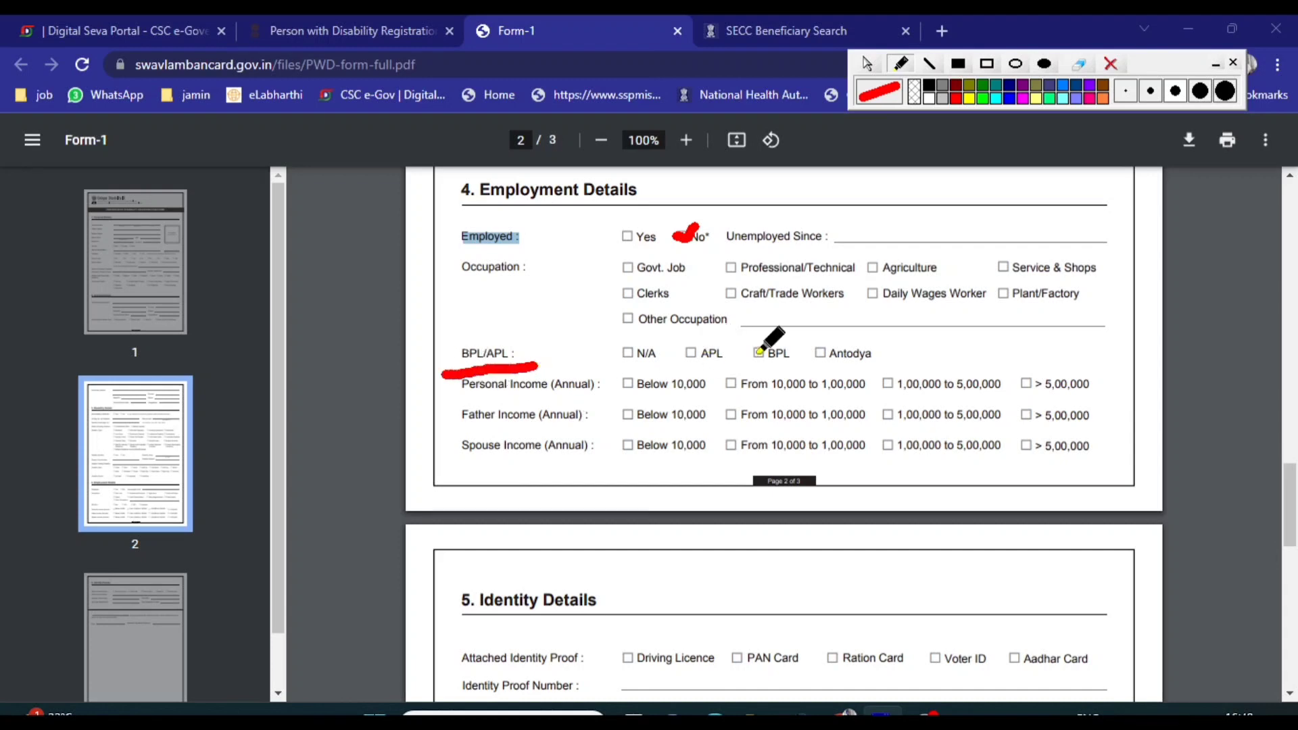
{"action": "left_click_drag", "start_coordinate": [753, 356], "coordinate": [775, 351]}
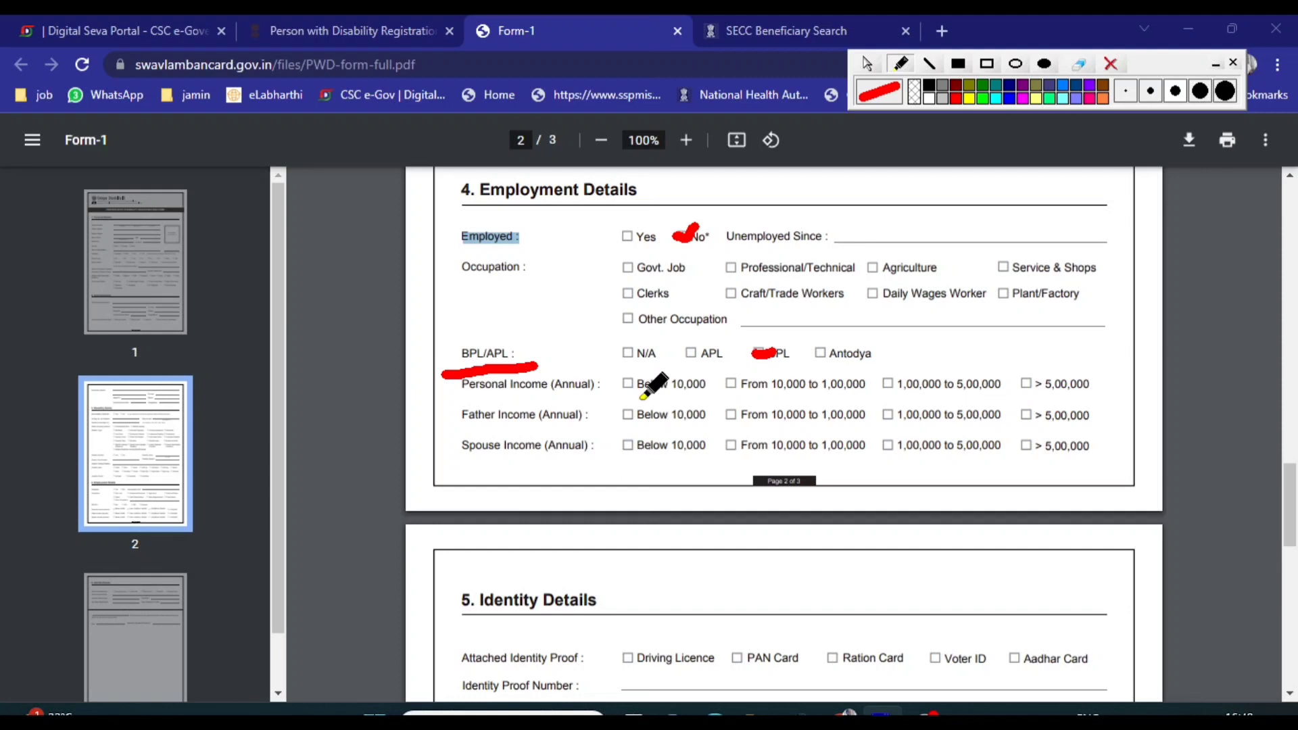
{"action": "left_click_drag", "start_coordinate": [615, 397], "coordinate": [714, 391]}
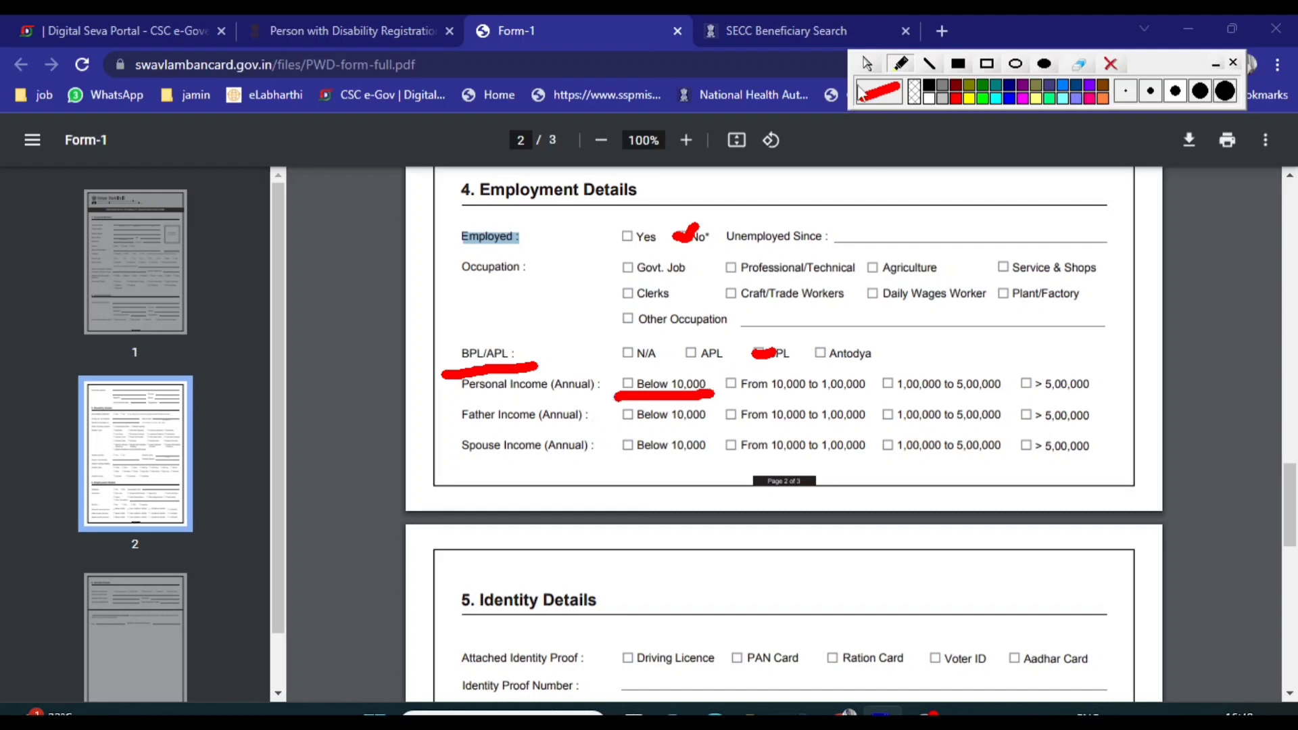
Clear the red marks and frame the "5. Identity Details" heading on page 3 with a red rectangle.
{"action": "left_click", "coordinate": [870, 65]}
{"action": "left_click", "coordinate": [1113, 66]}
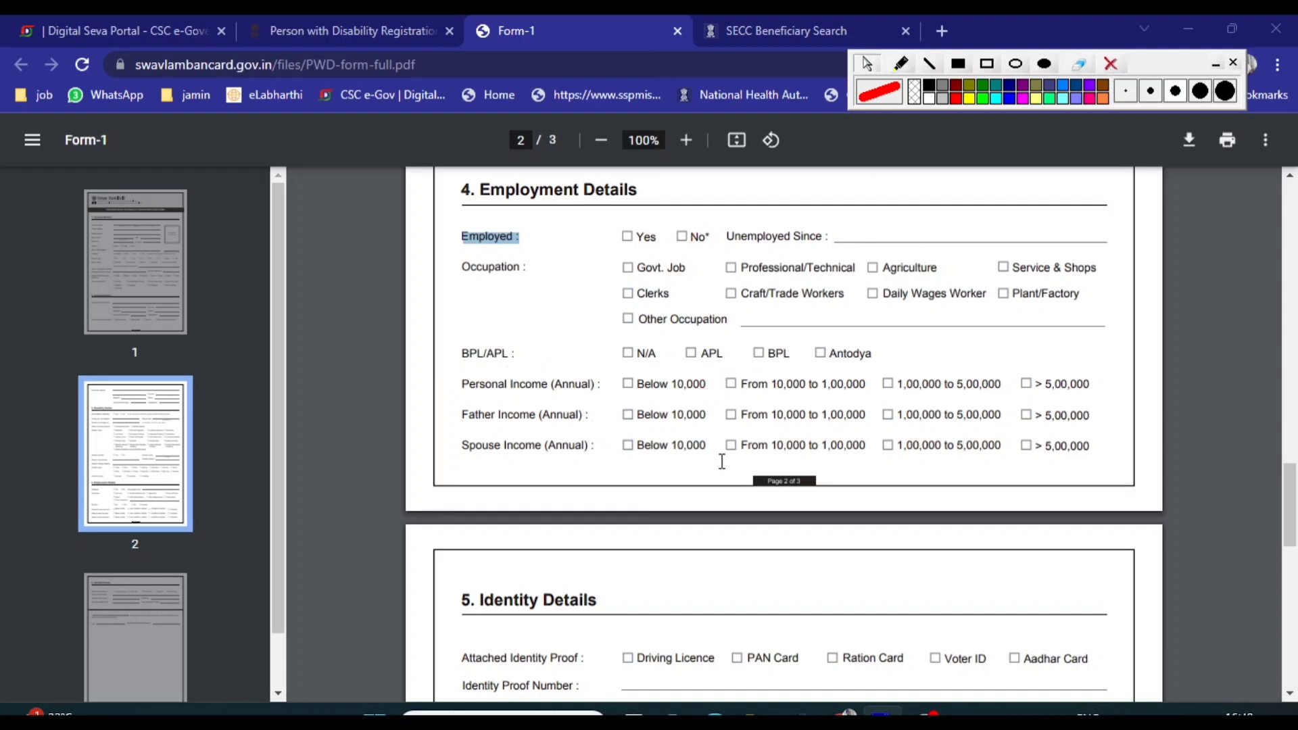
{"action": "scroll", "coordinate": [1006, 399], "scroll_direction": "down", "scroll_amount": 5}
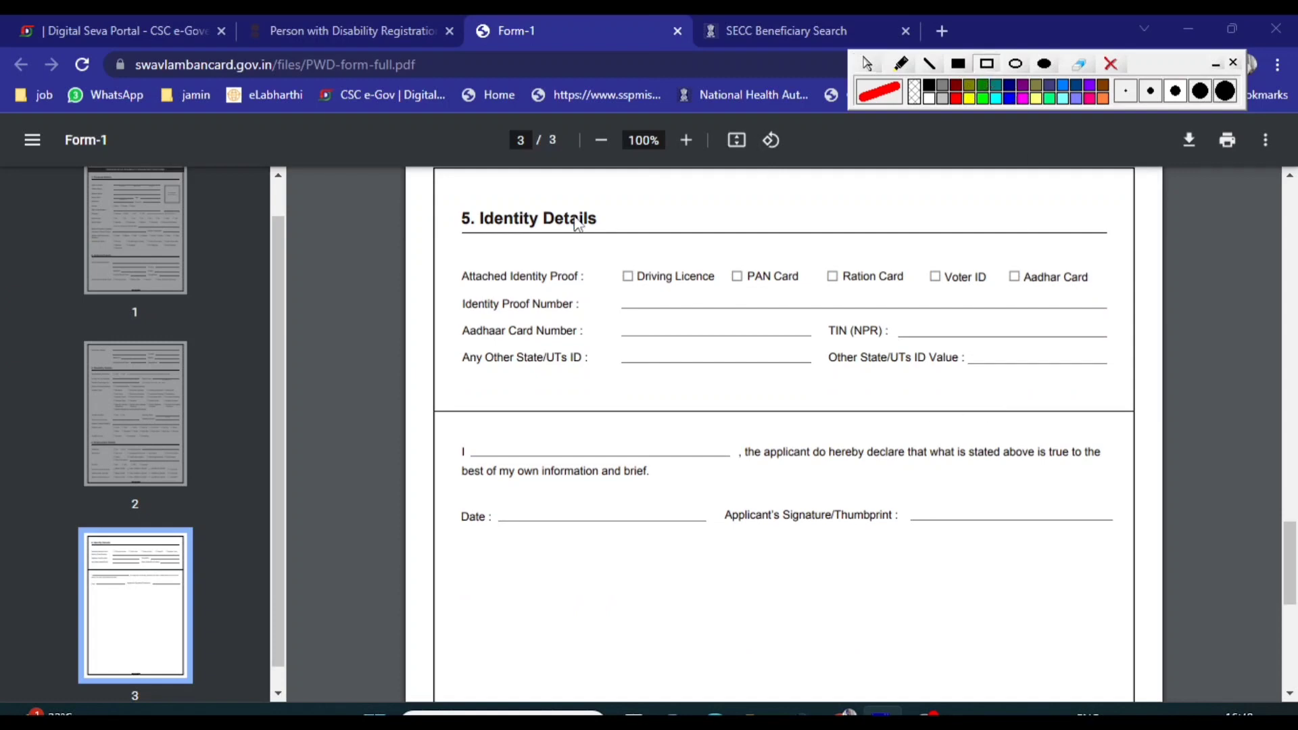
{"action": "mouse_move", "coordinate": [443, 187]}
{"action": "left_mouse_down"}
{"action": "mouse_move", "coordinate": [467, 234]}
{"action": "mouse_move", "coordinate": [633, 236]}
{"action": "left_mouse_up"}
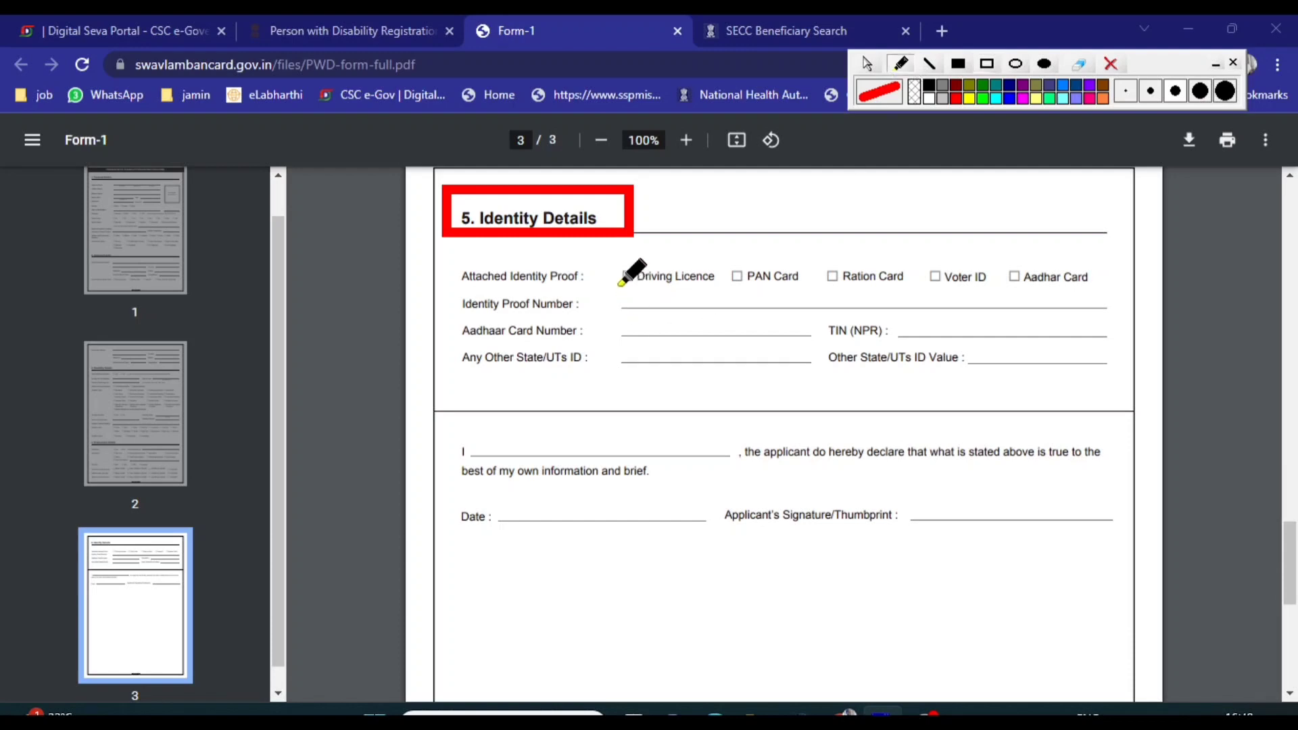
Tick Driving Licence, underline Aadhar Card, and dot the Identity Proof Number, Aadhaar Card Number and Any Other State/UTs ID lines in red.
{"action": "mouse_move", "coordinate": [617, 279]}
{"action": "left_mouse_down"}
{"action": "mouse_move", "coordinate": [609, 287]}
{"action": "mouse_move", "coordinate": [637, 250]}
{"action": "left_mouse_up"}
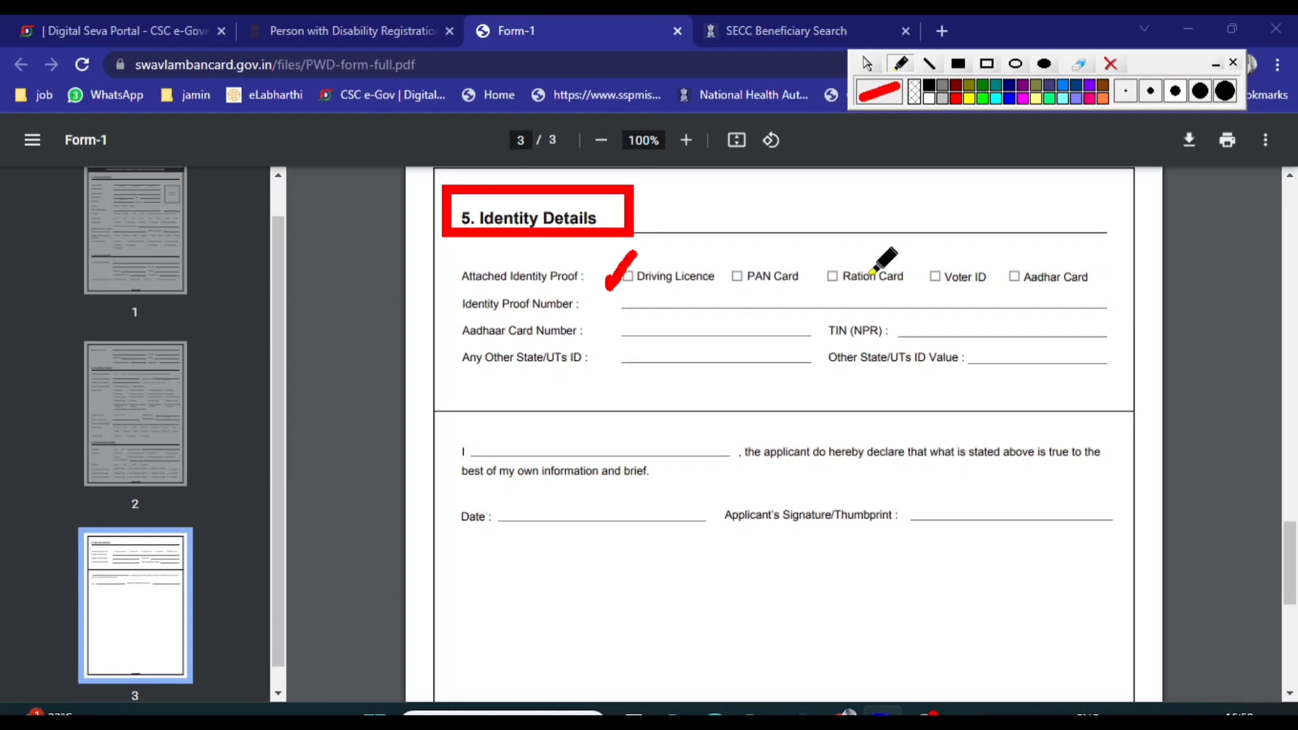
{"action": "left_click_drag", "start_coordinate": [1015, 291], "coordinate": [1084, 298]}
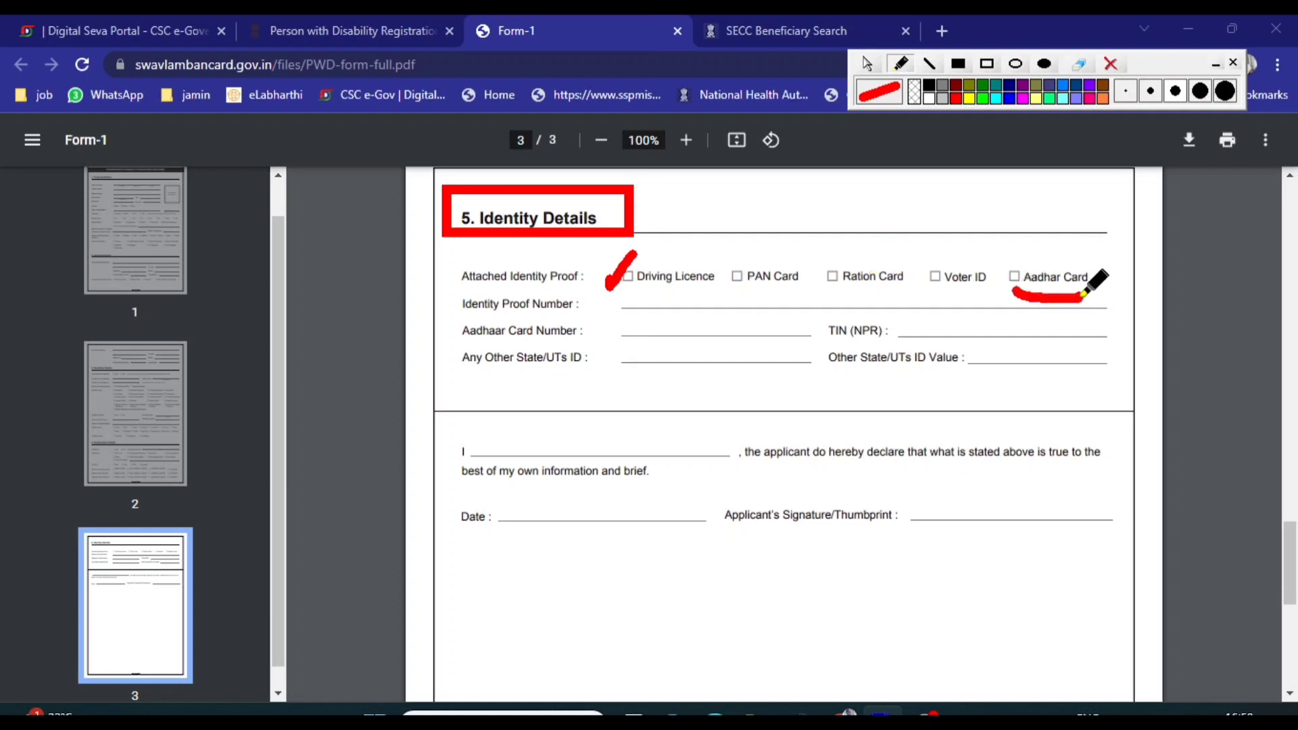
{"action": "left_click", "coordinate": [624, 302]}
{"action": "left_click", "coordinate": [628, 325]}
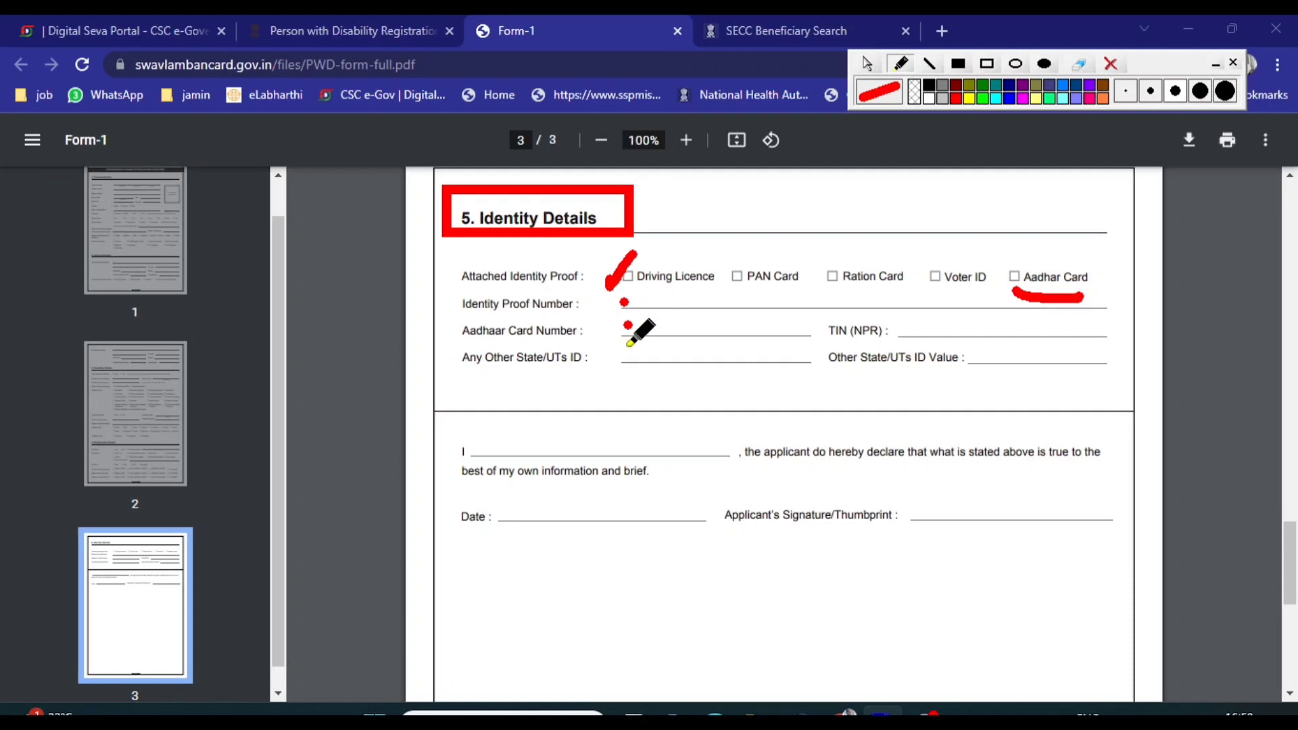
{"action": "left_click", "coordinate": [625, 350]}
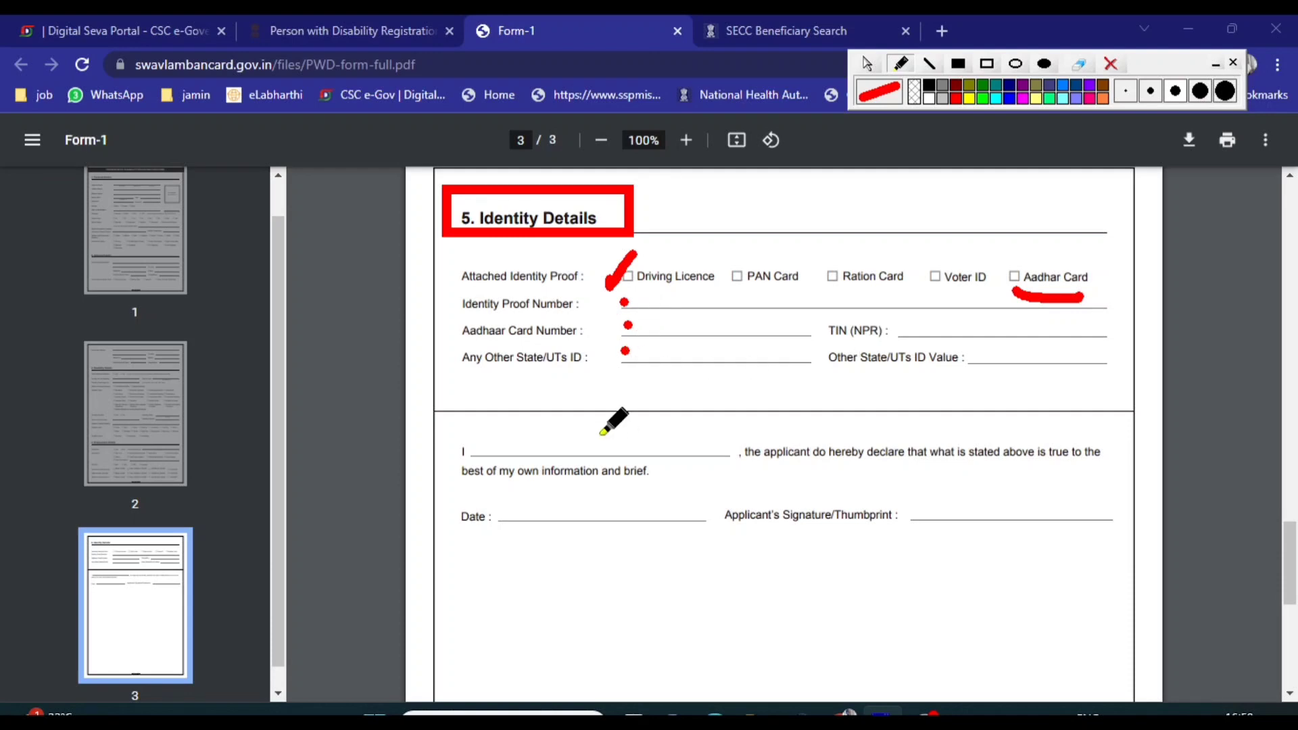
Dot the declaration's applicant name, Date and Applicant's Signature/Thumbprint lines in red, and clear all the annotations.
{"action": "left_click", "coordinate": [569, 452]}
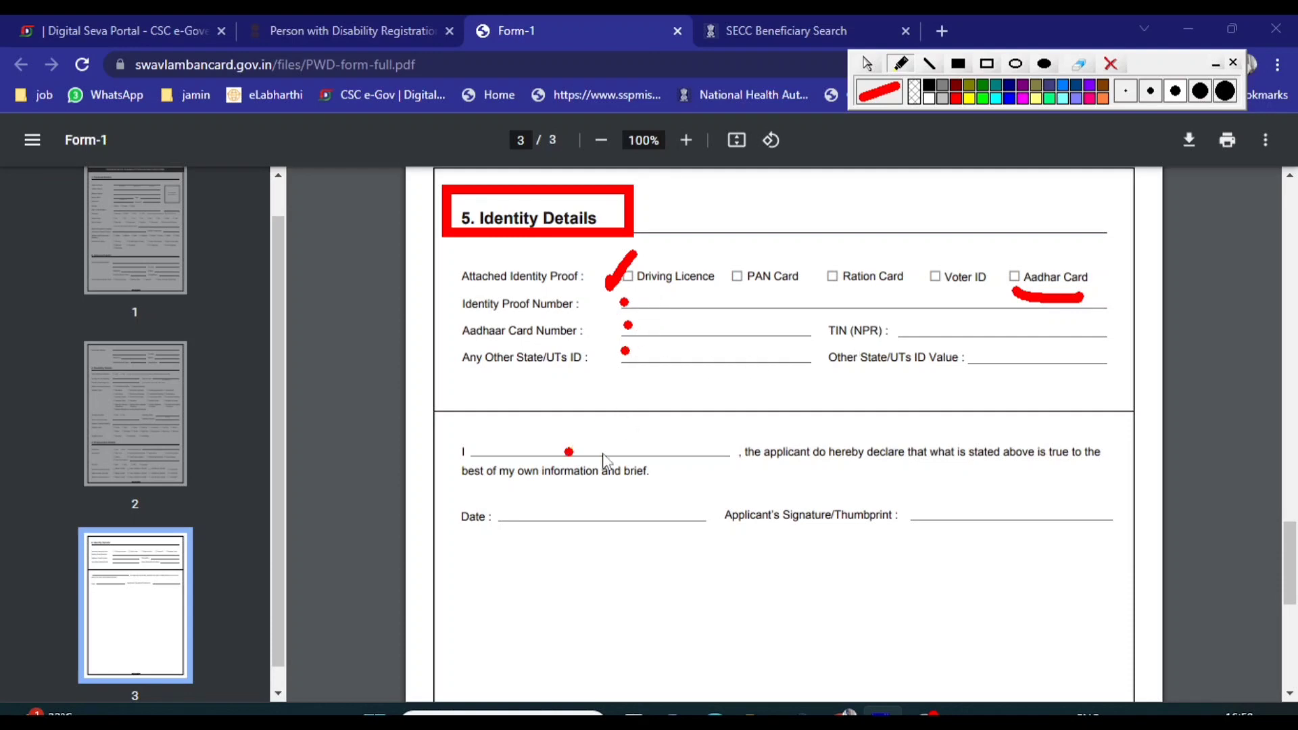
{"action": "left_click", "coordinate": [608, 505]}
{"action": "left_click", "coordinate": [944, 511]}
{"action": "left_click", "coordinate": [1111, 63]}
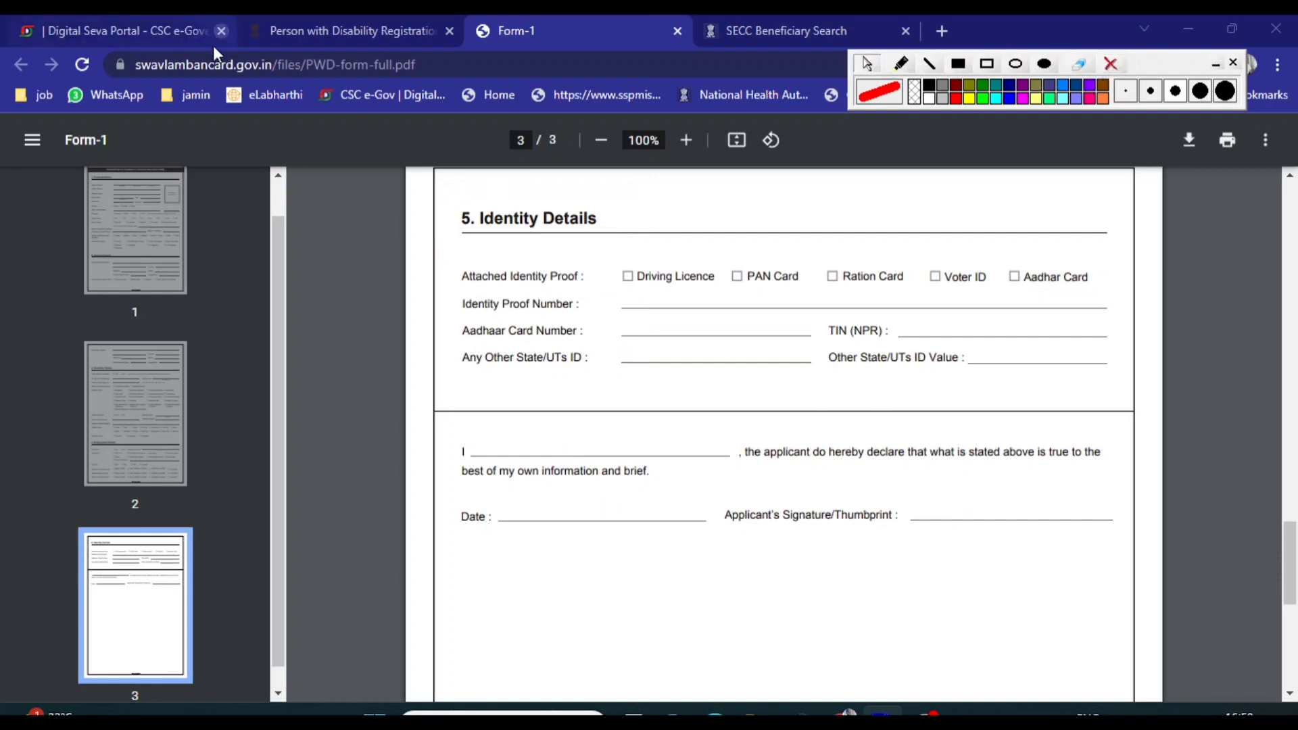
Return to the Digital Seva Portal dashboard and close its open search for "card".
{"action": "left_click", "coordinate": [128, 32]}
{"action": "left_click", "coordinate": [361, 31]}
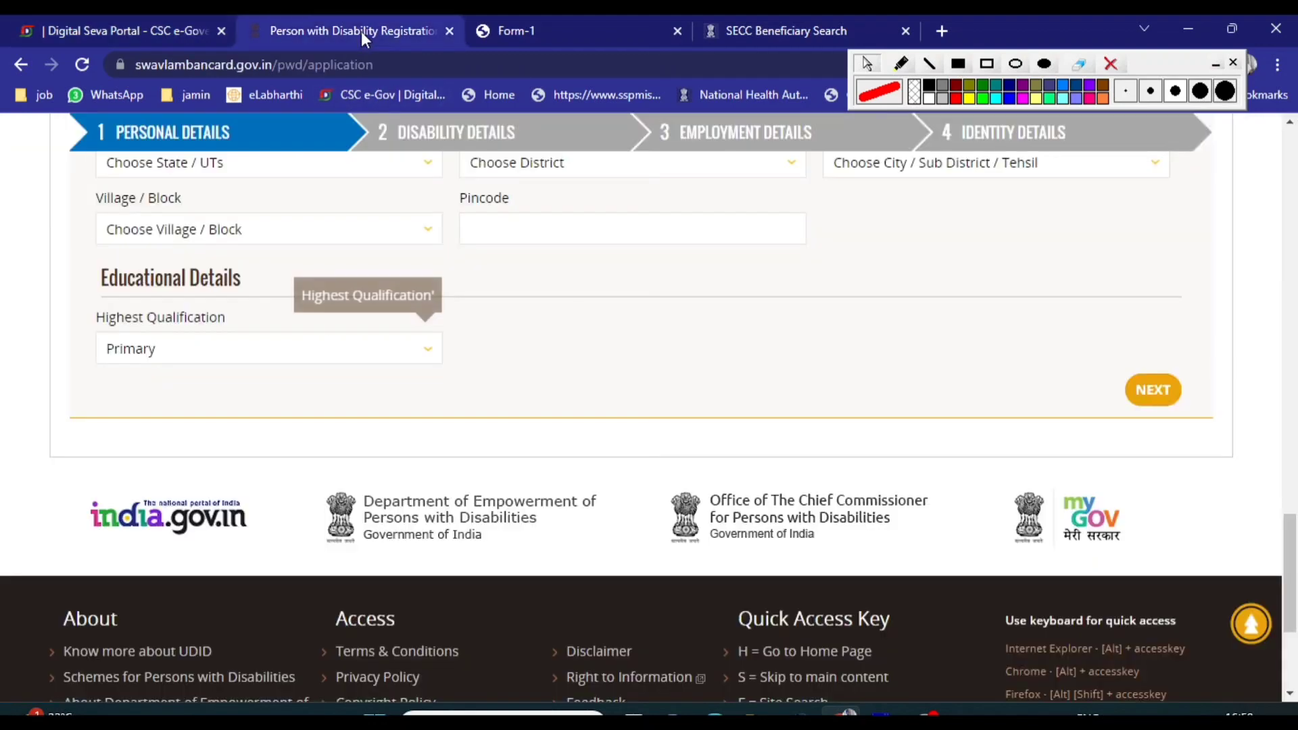
{"action": "left_click", "coordinate": [189, 25]}
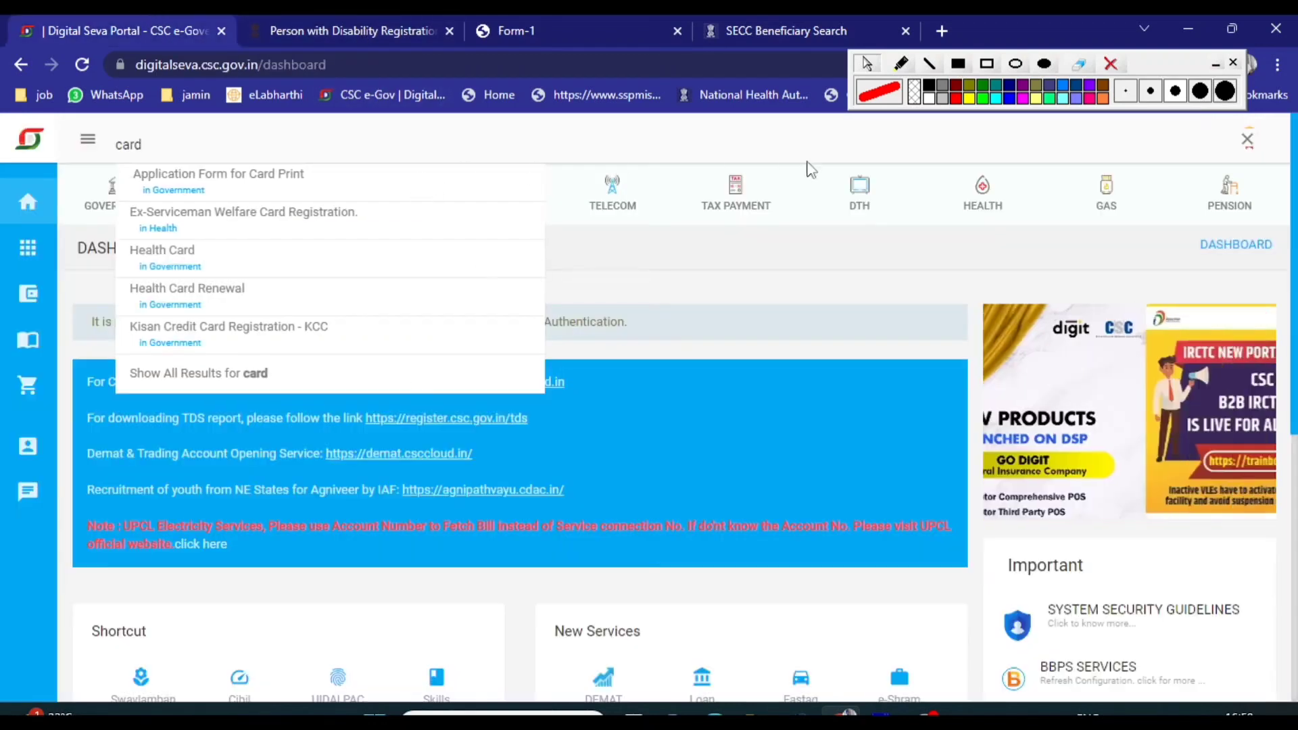
{"action": "left_click", "coordinate": [1258, 146]}
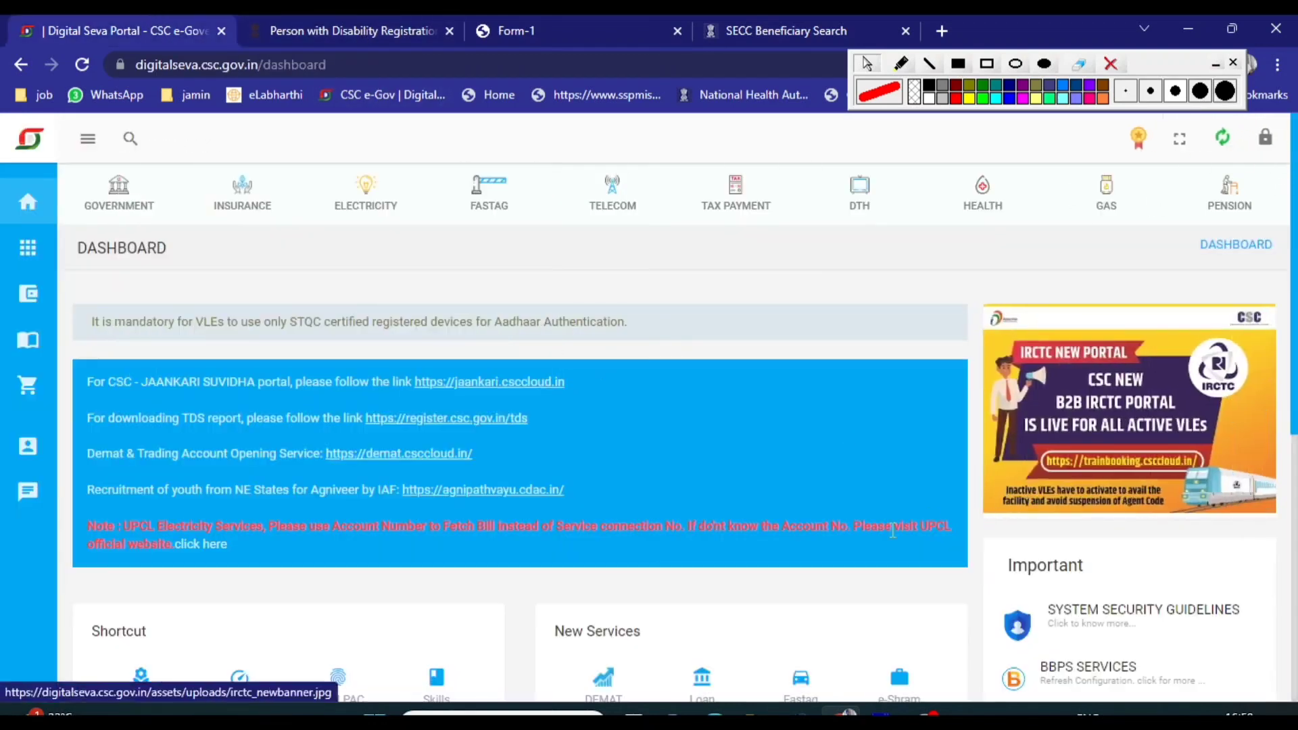